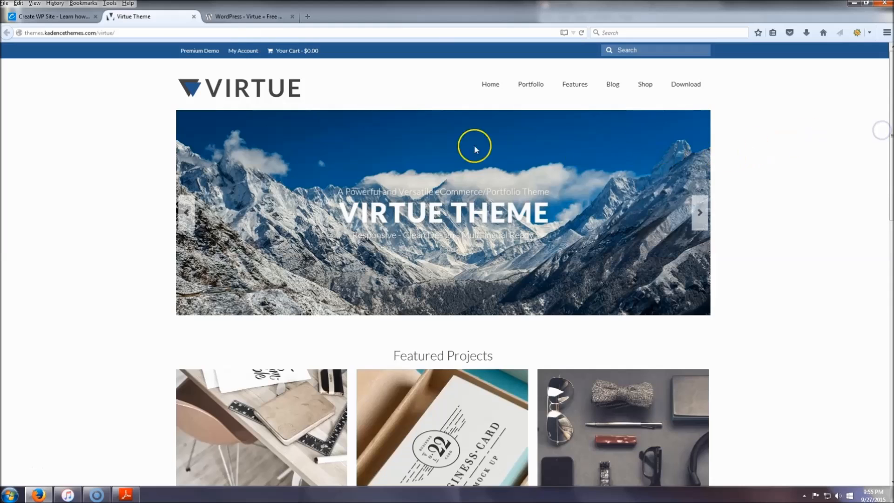
Examine the Virtue theme's WordPress.org directory page, including its ratings and daily downloads chart.
click(246, 17)
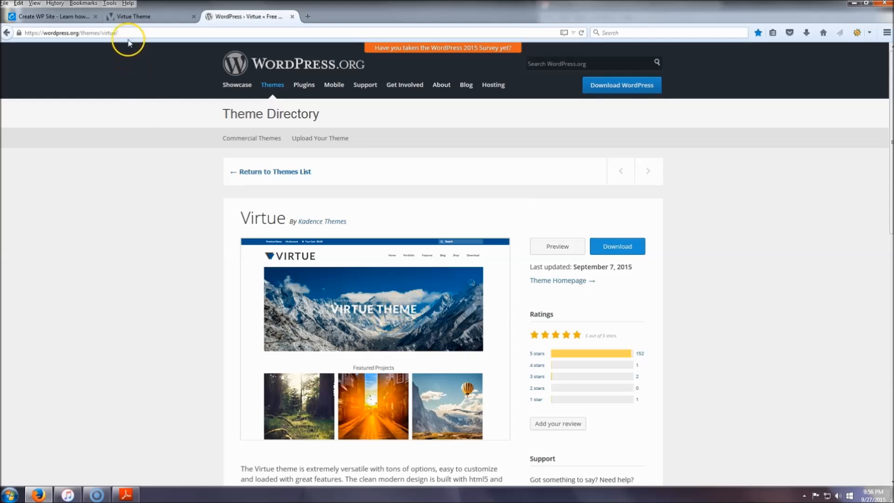
click(142, 17)
click(275, 20)
scroll(447, 261, down, 10)
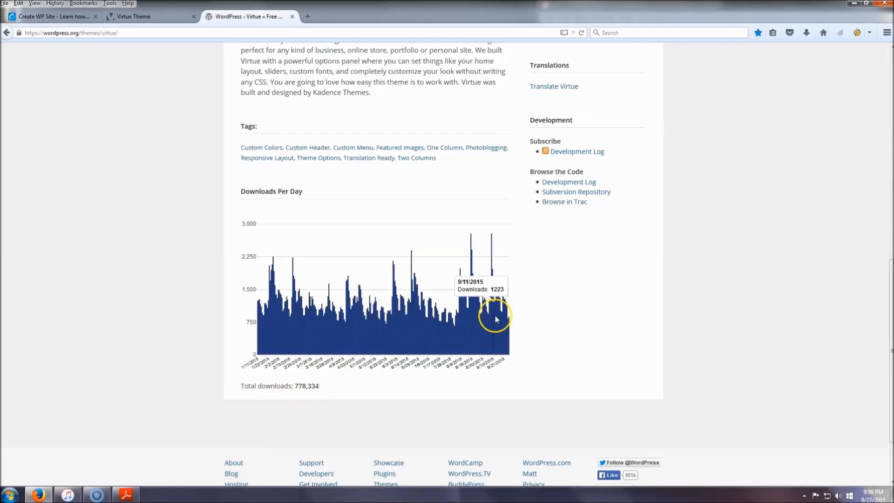
scroll(559, 298, up, 10)
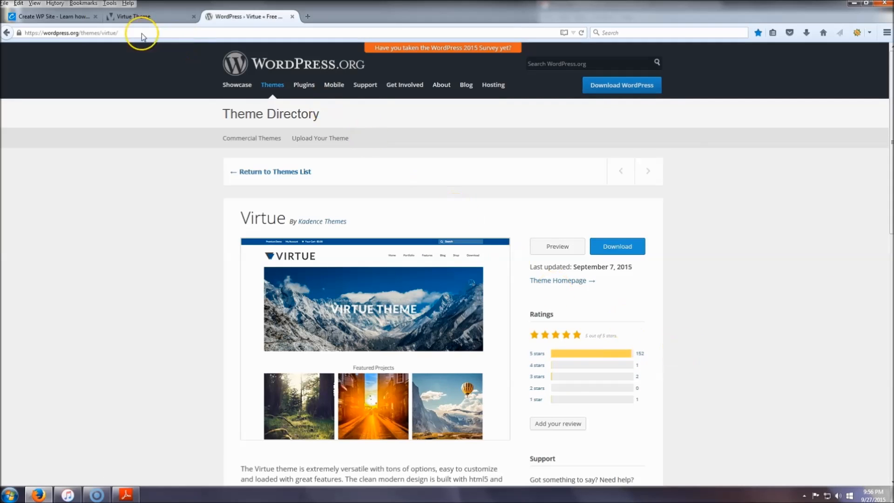
Look over the Virtue demo site's home page, from the header slider to the latest blog posts.
click(140, 17)
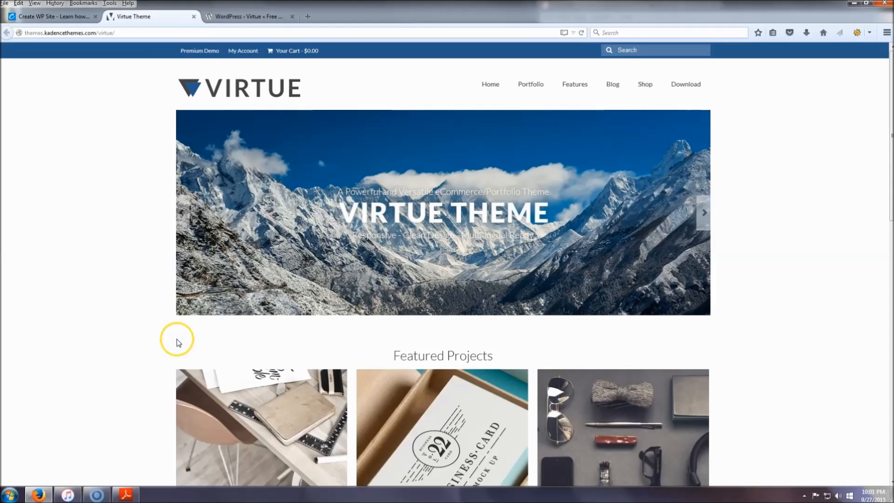
mouse_move(892, 113)
mouse_down()
mouse_move(893, 357)
mouse_move(881, 124)
mouse_up()
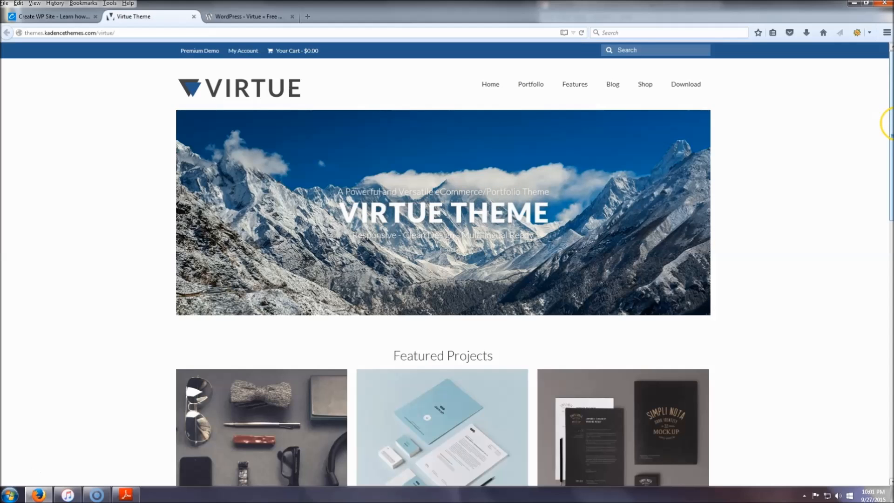
scroll(890, 123, down, 5)
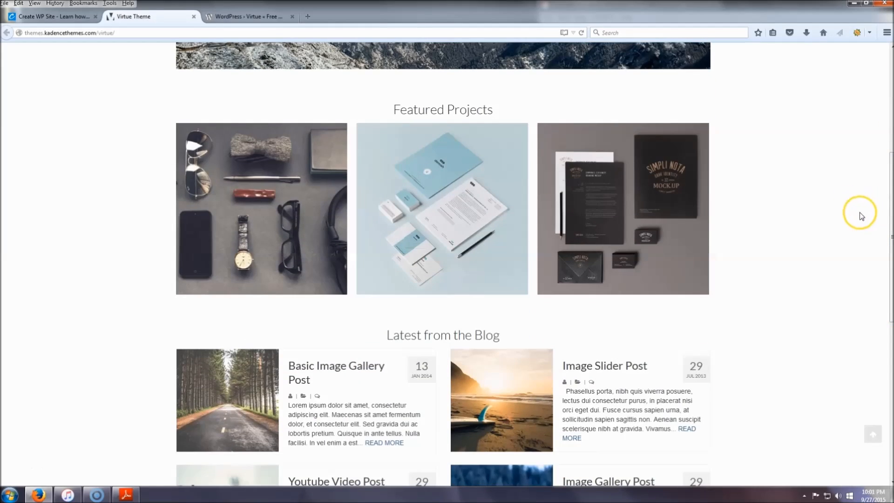
scroll(890, 67, up, 5)
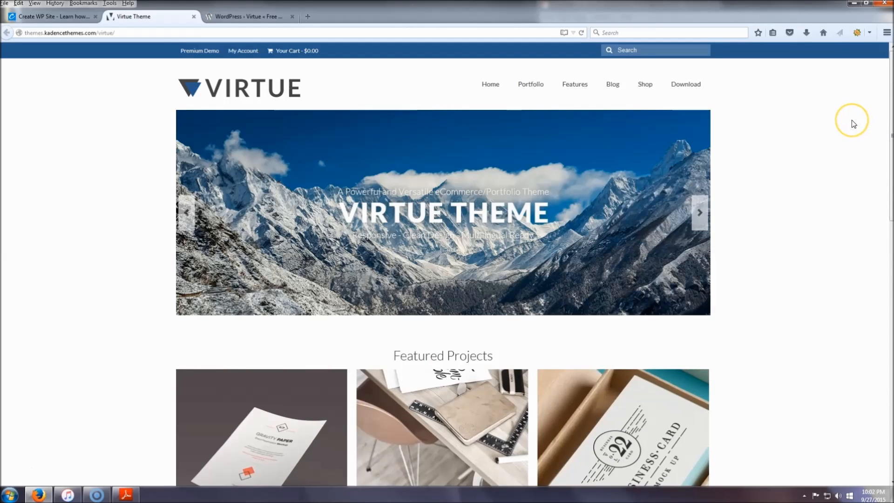
Shrink the browser window and switch to the PDF guide in Adobe Reader to view the template's tablet and phone previews.
click(321, 51)
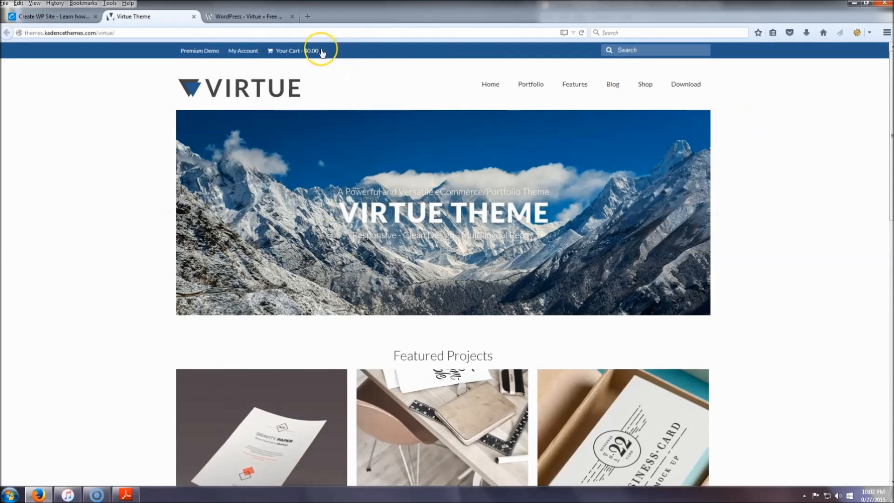
click(867, 7)
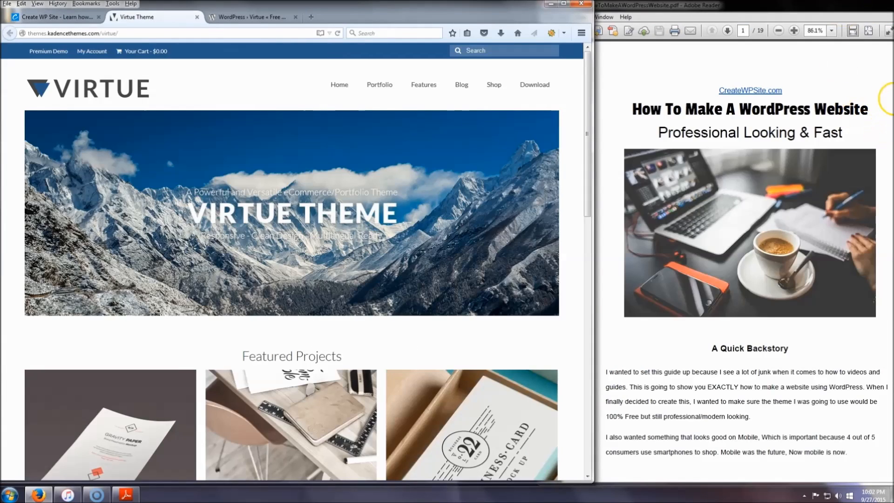
click(794, 136)
scroll(794, 136, down, 3)
scroll(793, 136, down, 15)
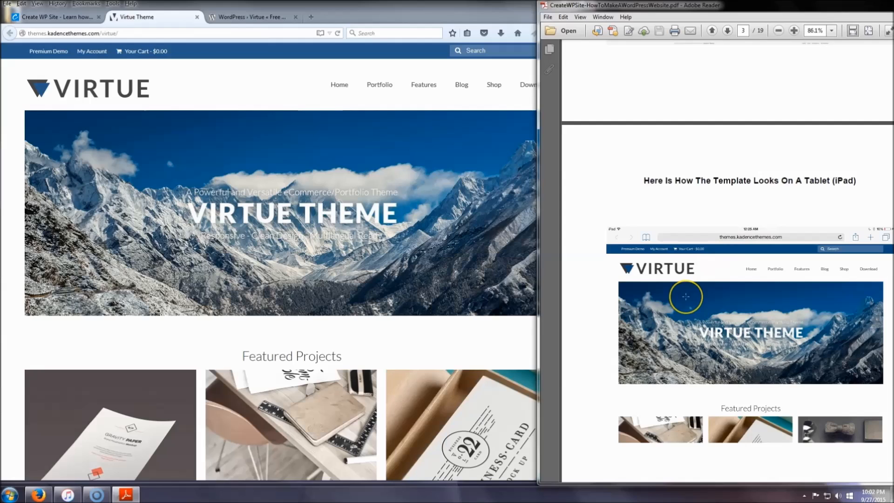
scroll(686, 296, down, 6)
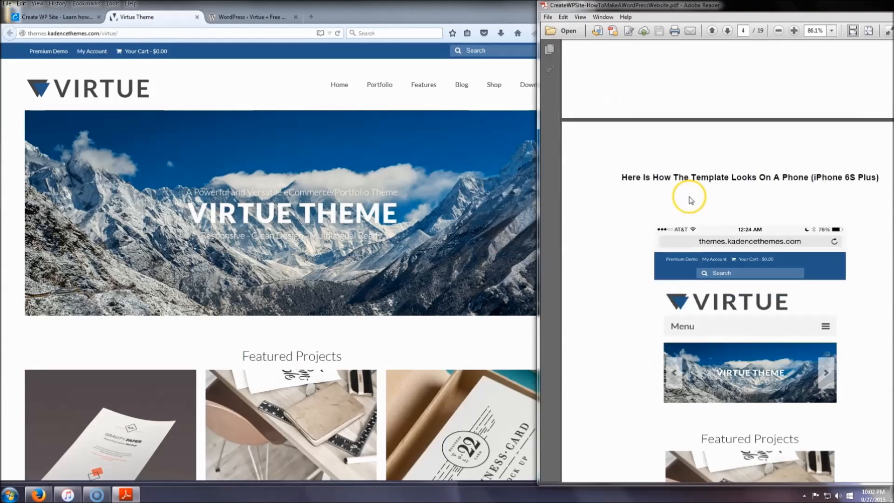
scroll(777, 183, down, 1)
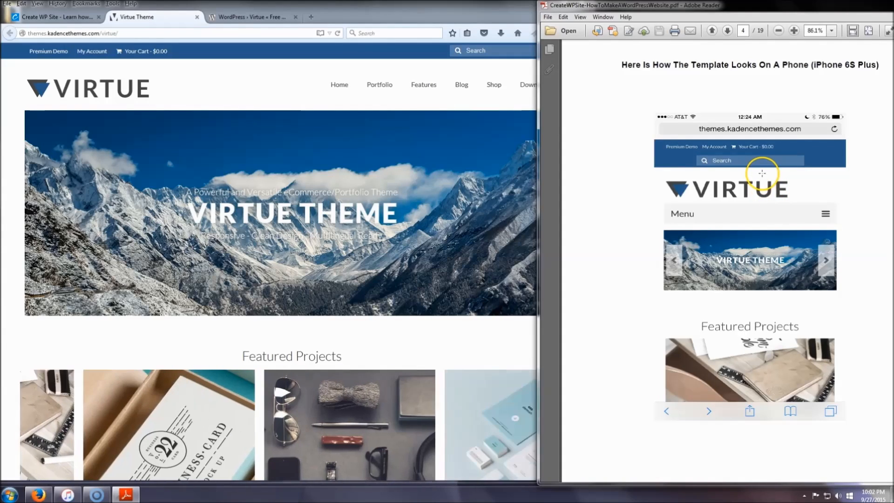
Switch back to Firefox and look through the Create WP Site home page and its web hosting banner.
click(351, 14)
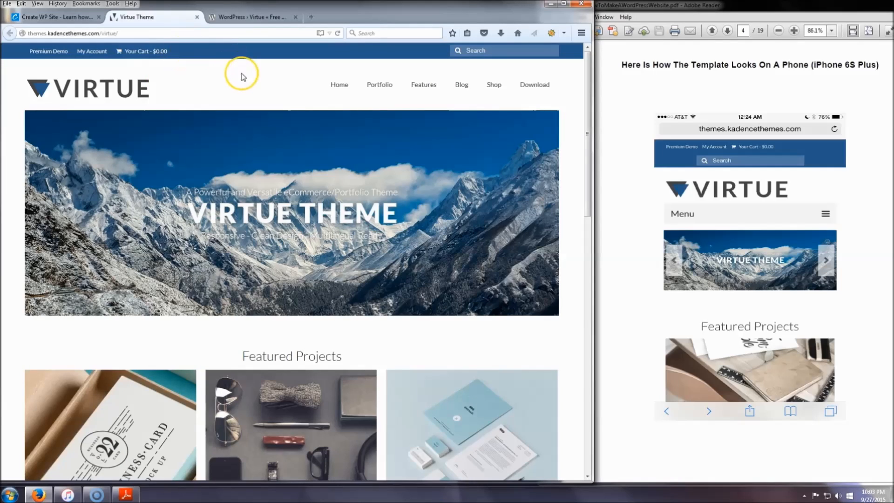
click(80, 18)
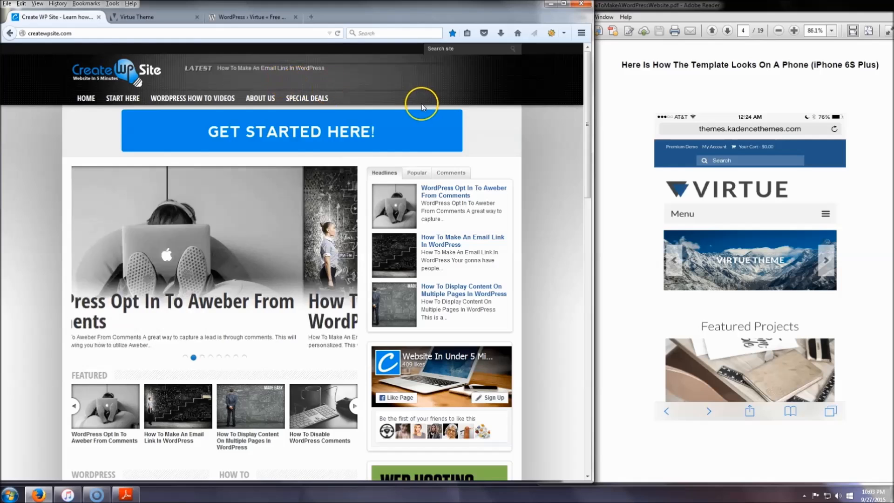
scroll(480, 131, down, 3)
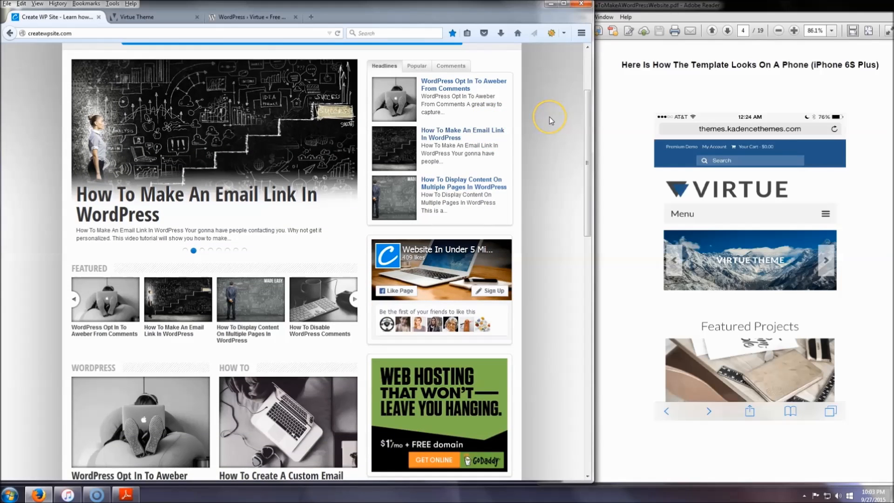
scroll(549, 116, down, 3)
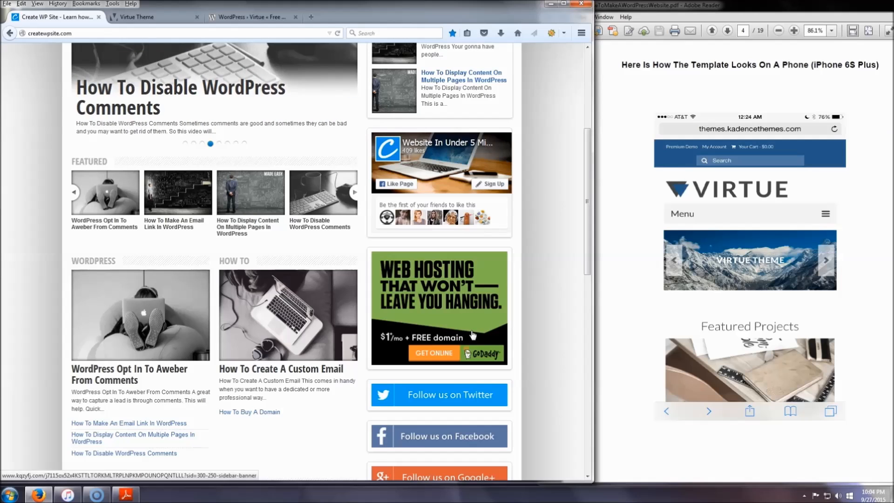
scroll(472, 333, up, 5)
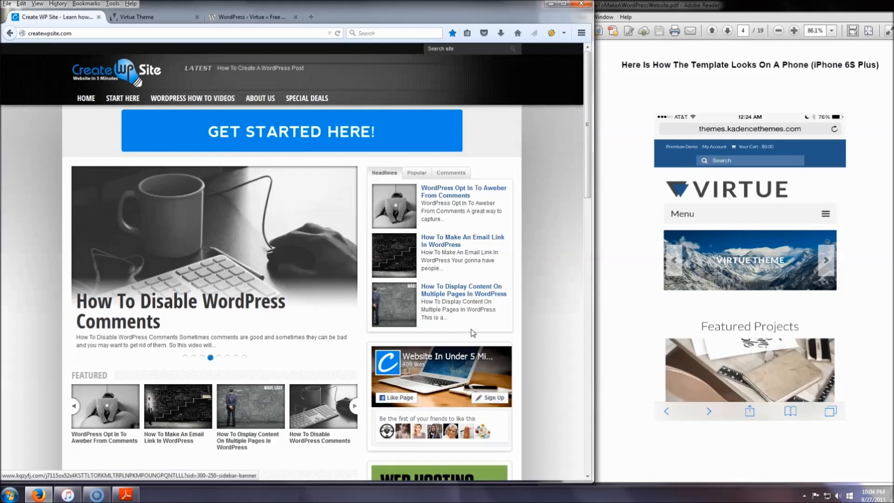
Open the GoDaddy coupon offer from the site's Special Deals page and choose the Economy hosting plan.
click(307, 100)
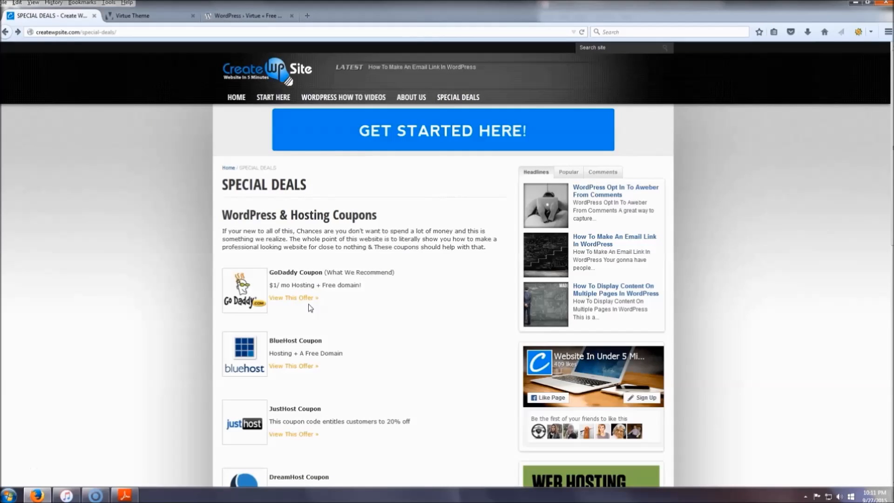
click(308, 300)
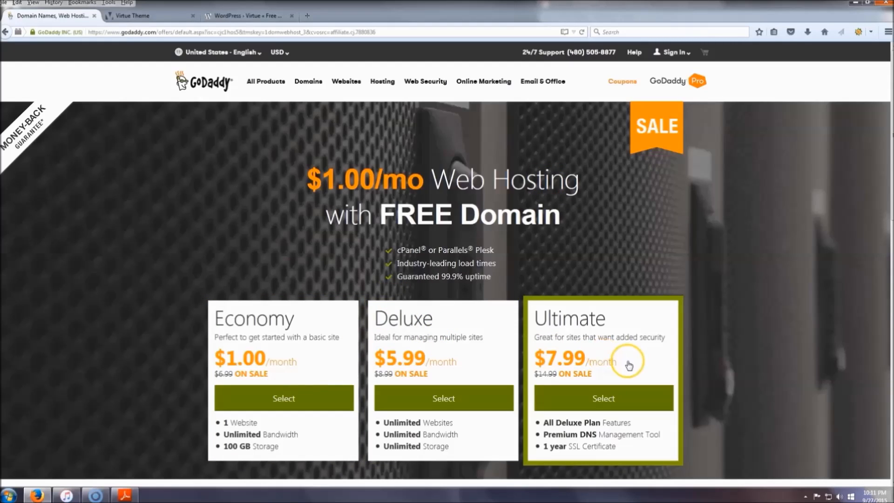
click(288, 402)
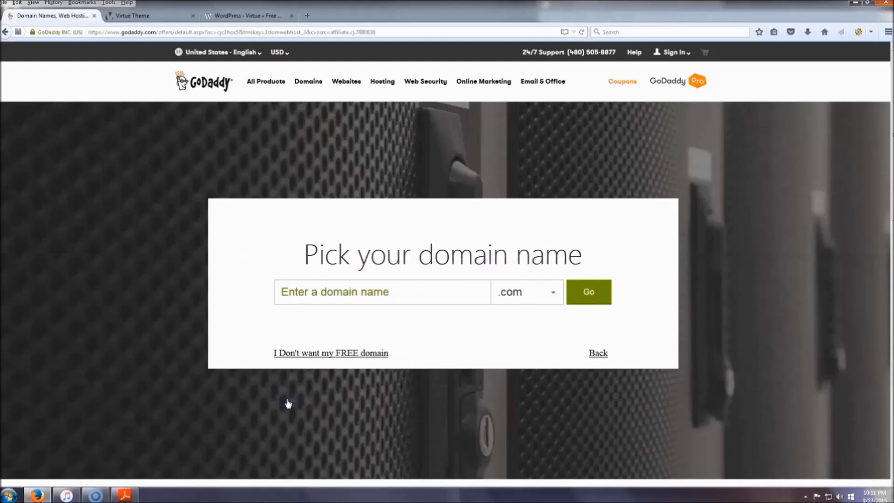
Check the availability of the domain financeandsolutions.com and add it to the order.
click(432, 292)
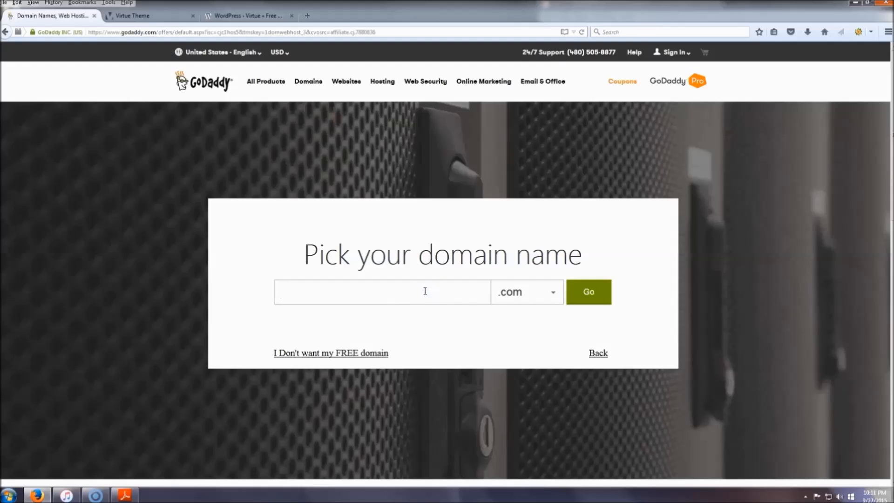
right_click(341, 296)
click(383, 342)
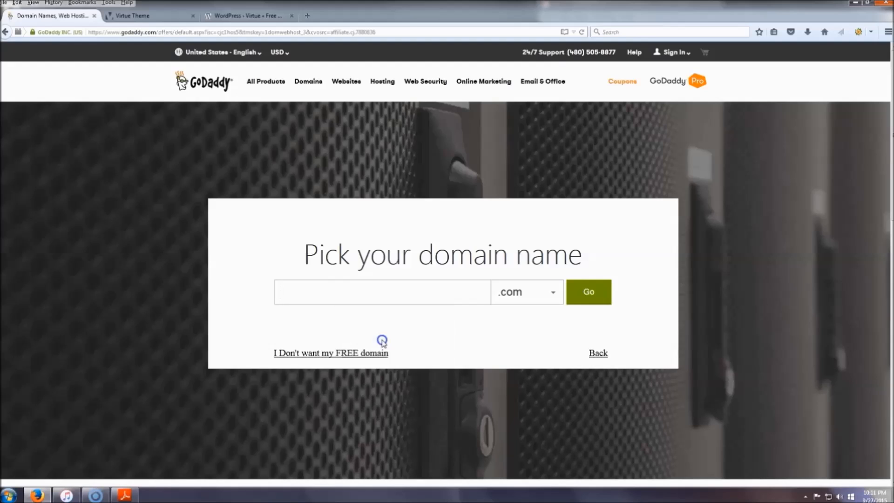
click(592, 293)
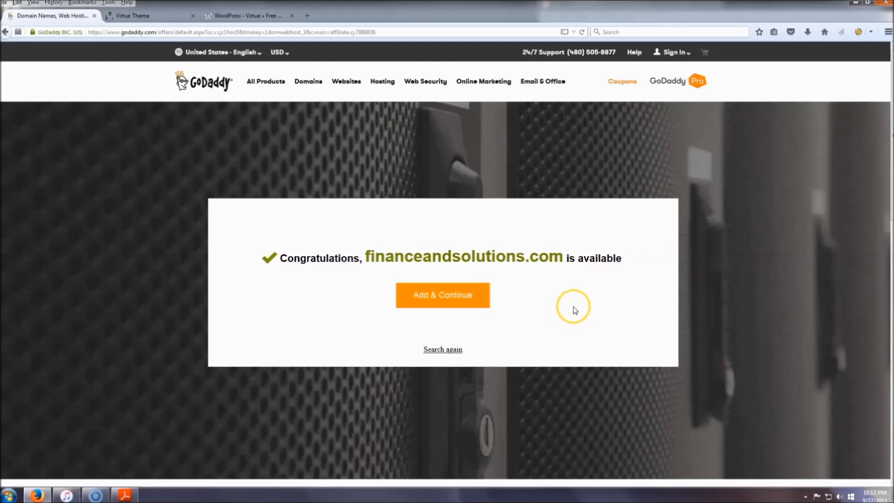
click(457, 296)
click(455, 299)
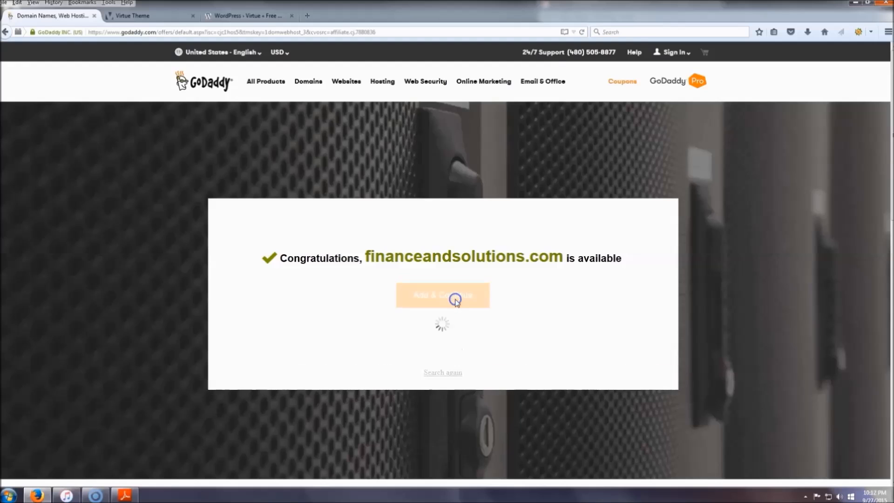
click(473, 297)
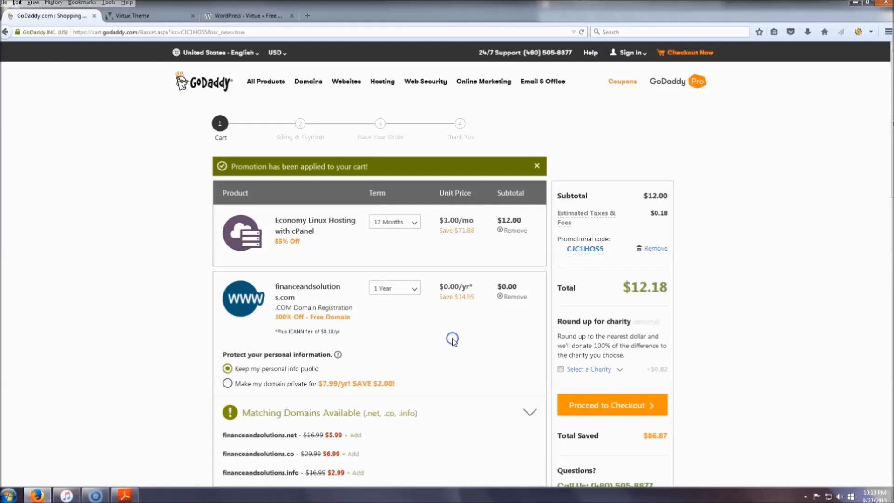
Review the cart, remove its promotional code and reapply the code CJC1HOS5.
scroll(443, 313, down, 3)
scroll(440, 303, up, 3)
click(441, 300)
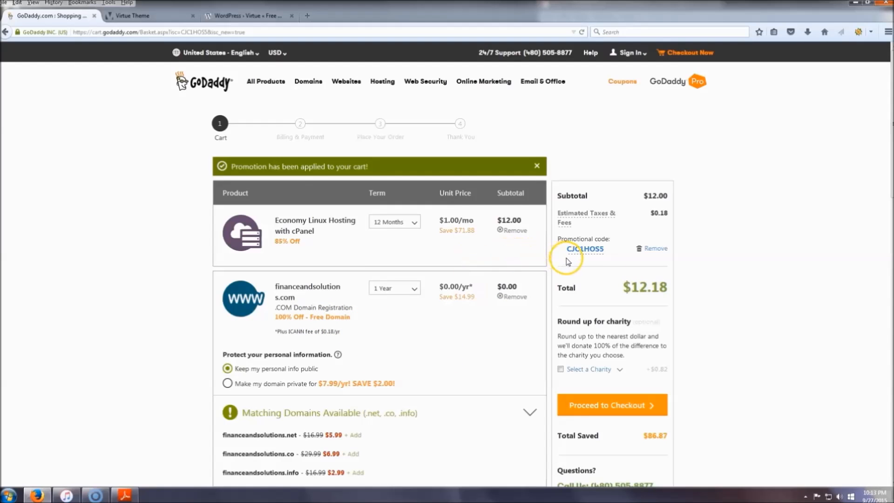
click(648, 250)
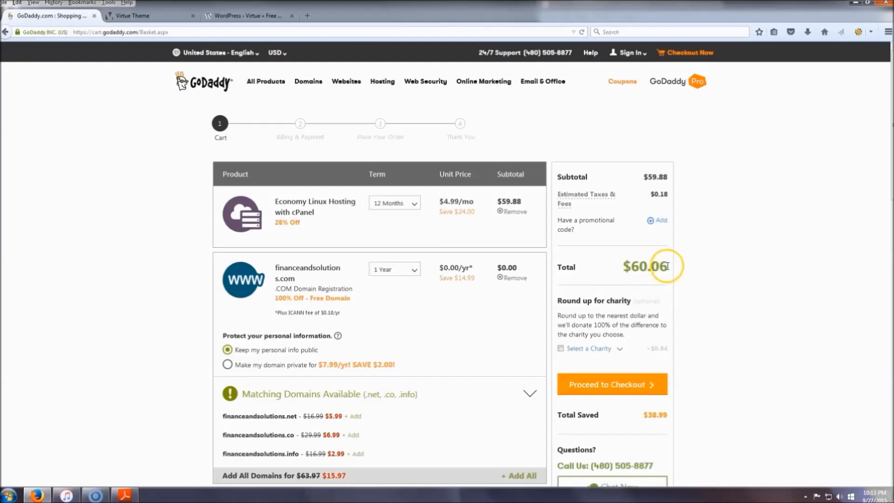
click(657, 221)
right_click(593, 242)
click(616, 283)
click(611, 257)
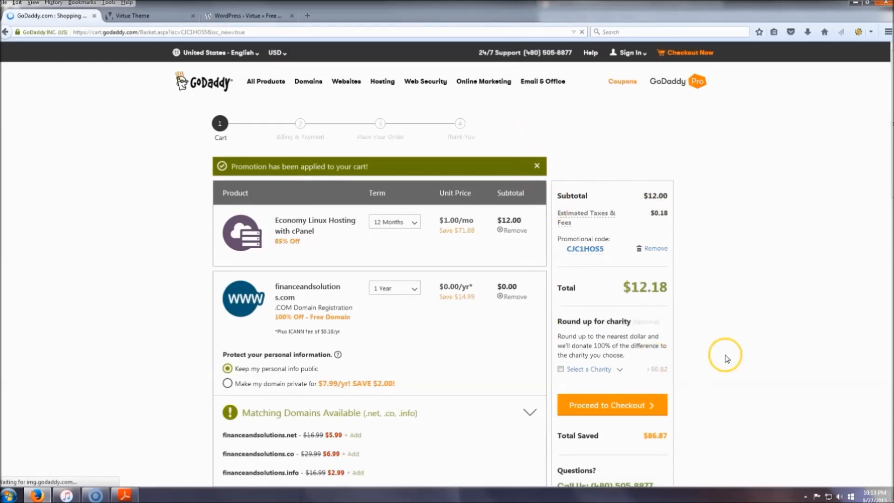
Proceed from the cart to checkout and continue as a new customer.
scroll(738, 324, down, 2)
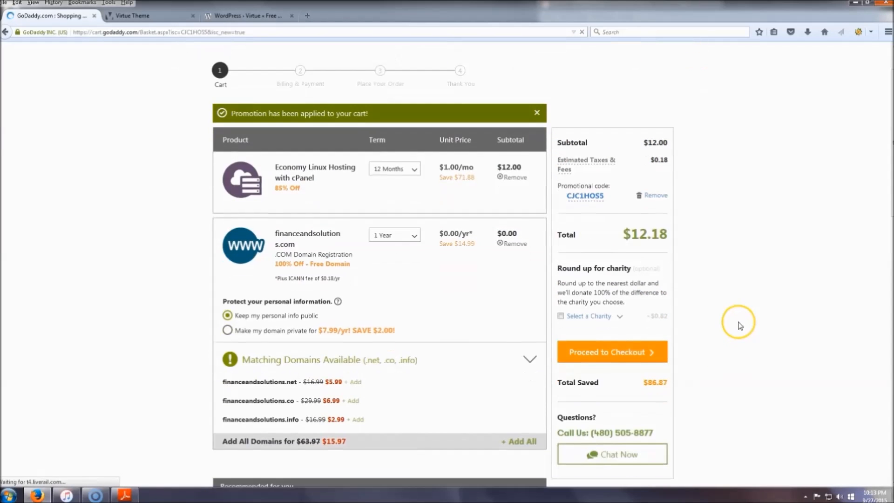
click(614, 355)
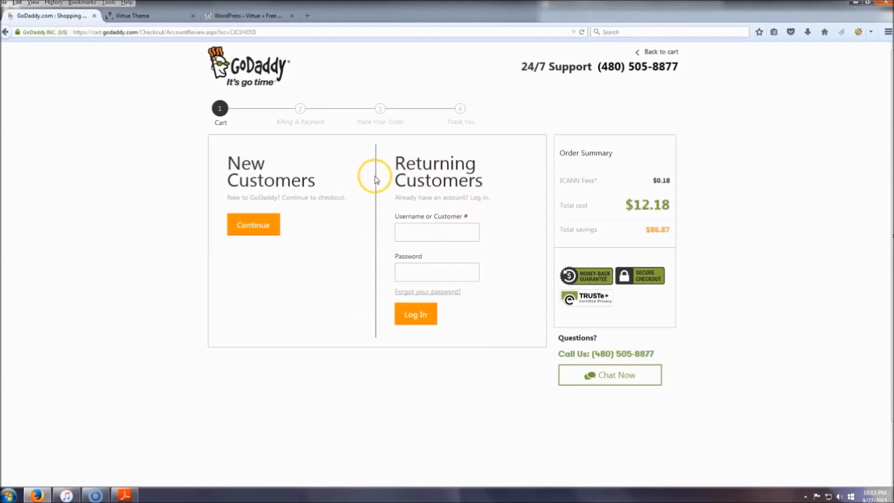
click(260, 225)
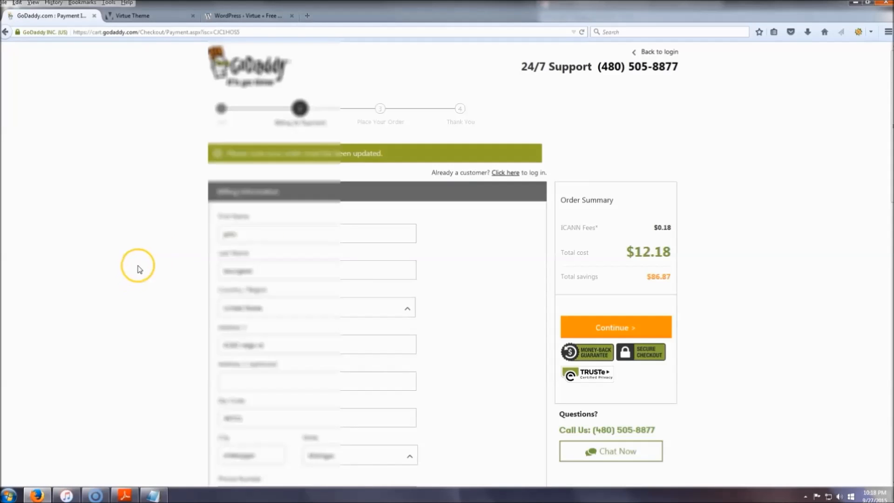
Review the billing, account and payment sections of the checkout form.
scroll(192, 215, down, 5)
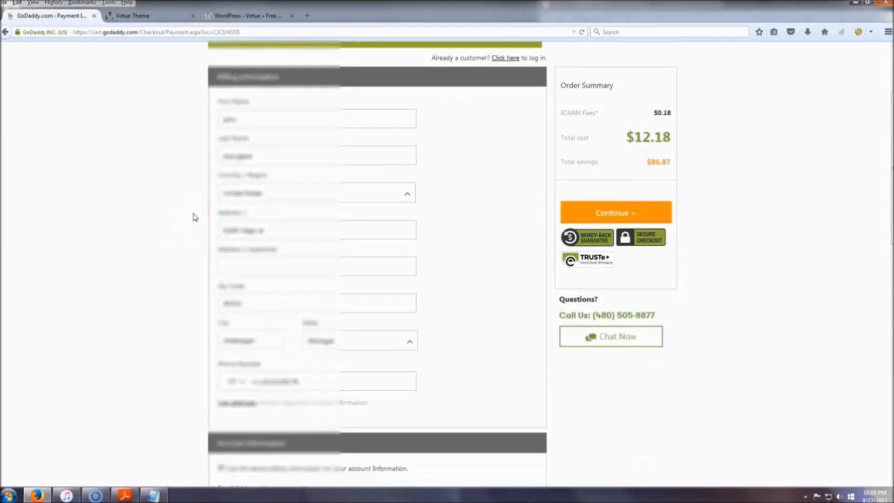
scroll(195, 217, down, 3)
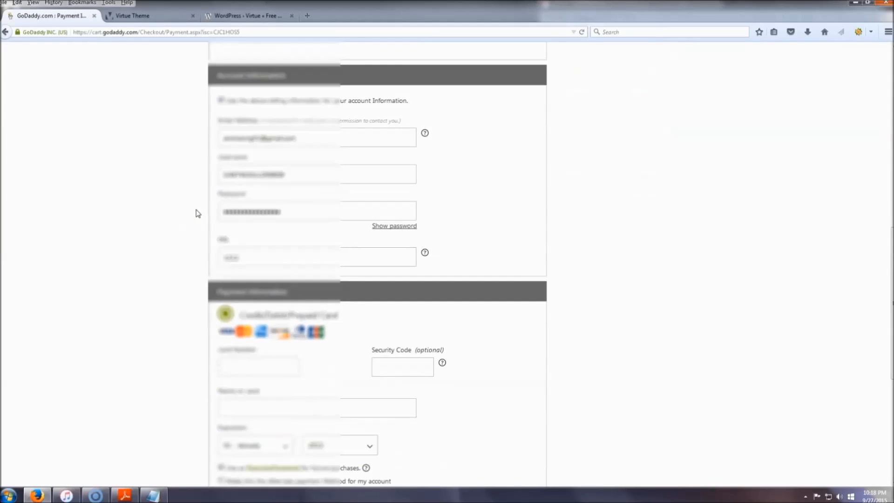
scroll(198, 214, down, 2)
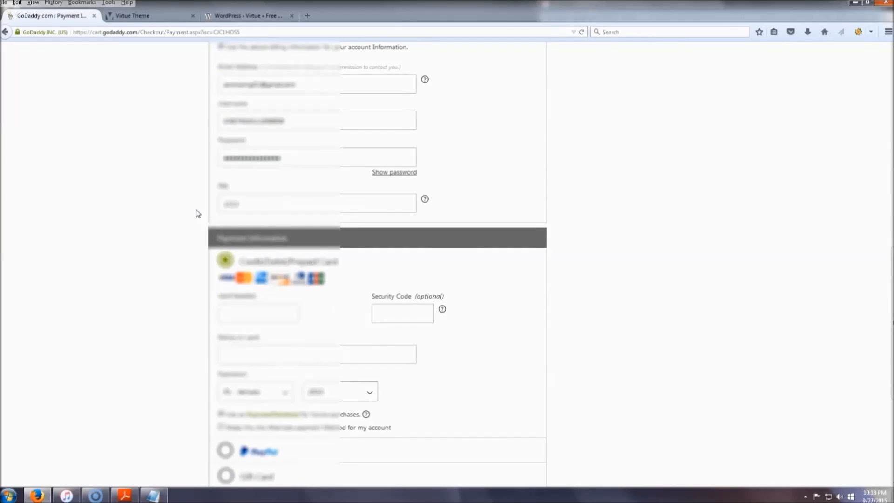
scroll(198, 214, up, 1)
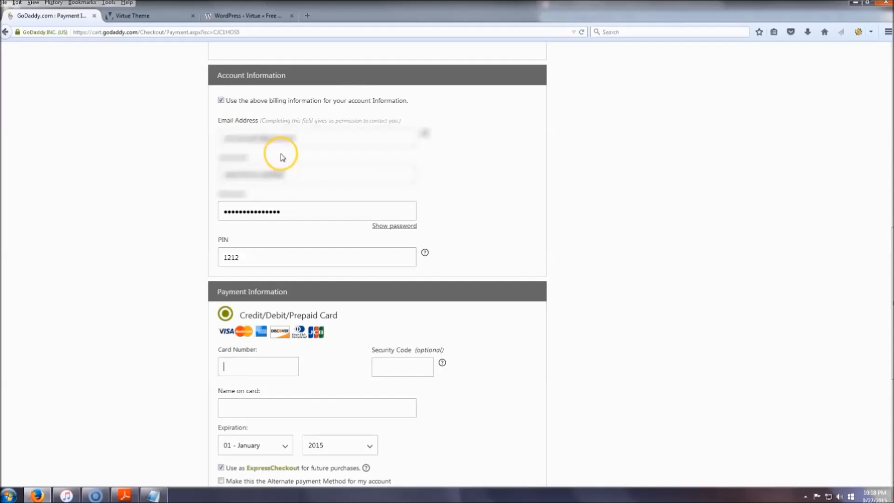
Choose PayPal as the payment method in the checkout form and continue to the PayPal login.
click(256, 254)
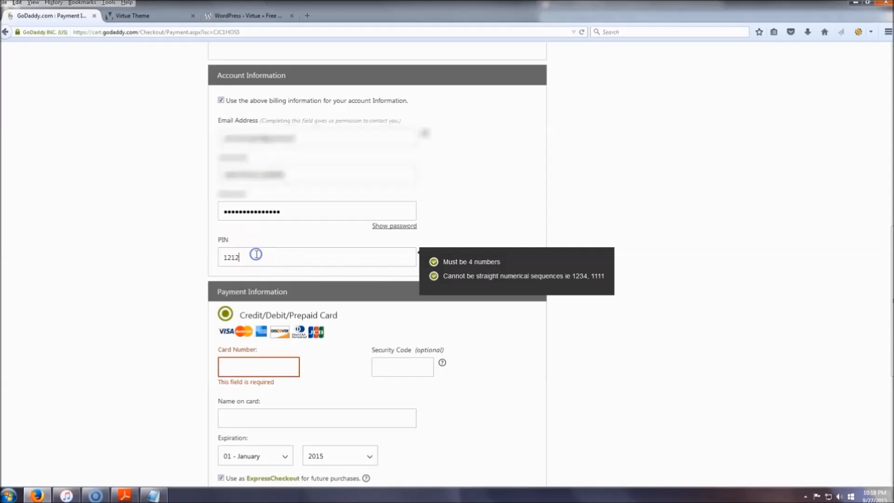
click(152, 217)
scroll(172, 207, down, 8)
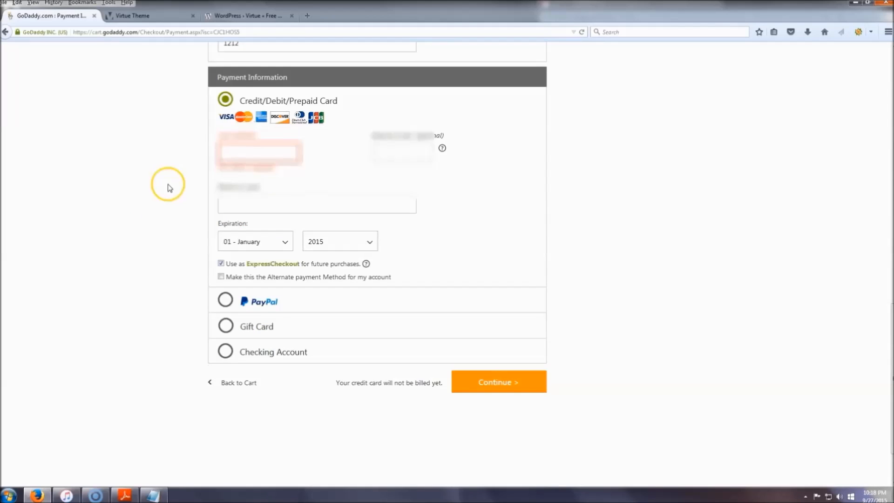
click(225, 302)
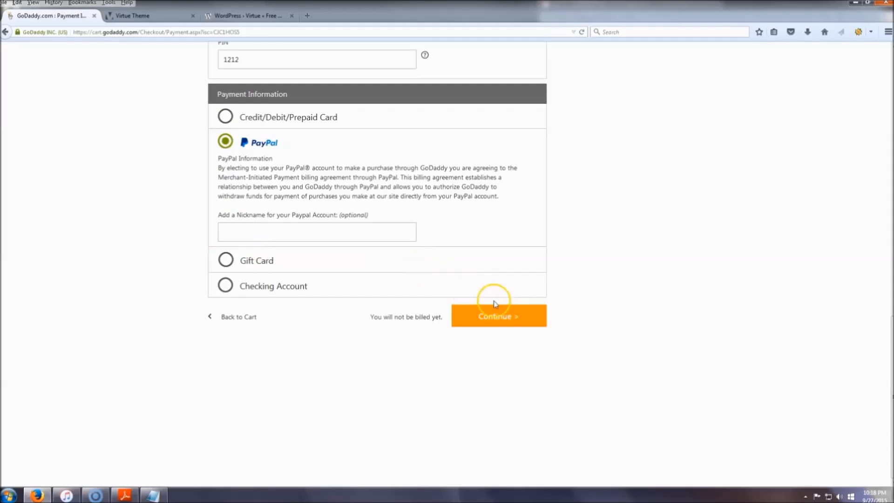
click(503, 321)
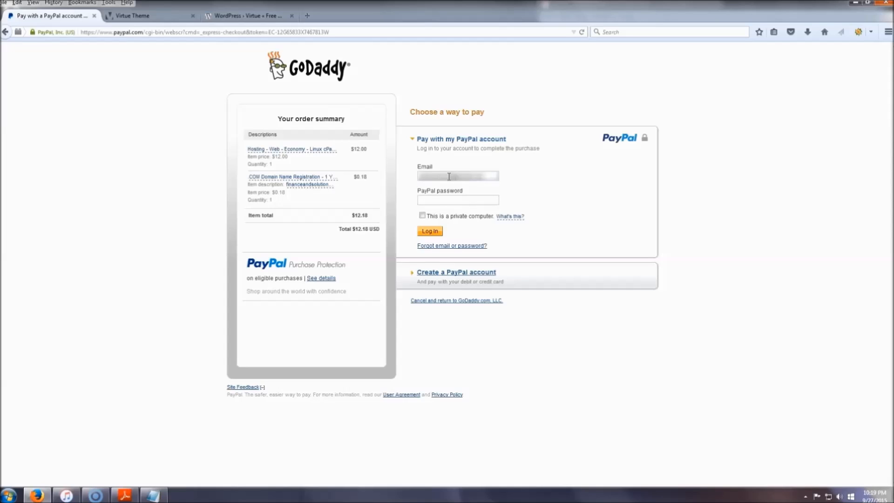
Log in to PayPal with the account password, approve the payment, and place the order with its agreements accepted.
key(Return)
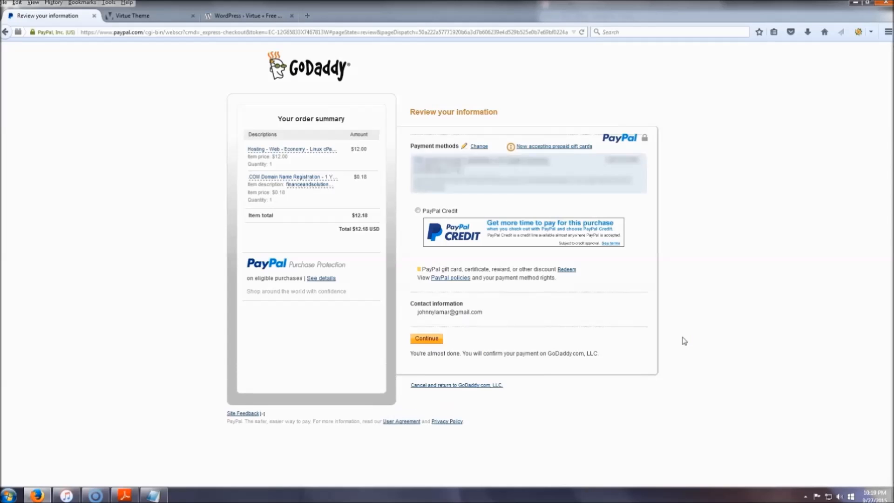
click(427, 339)
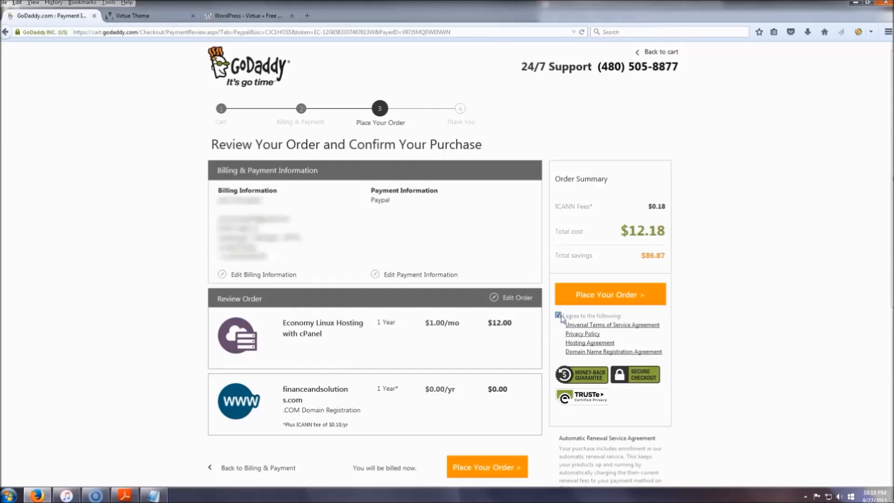
click(624, 302)
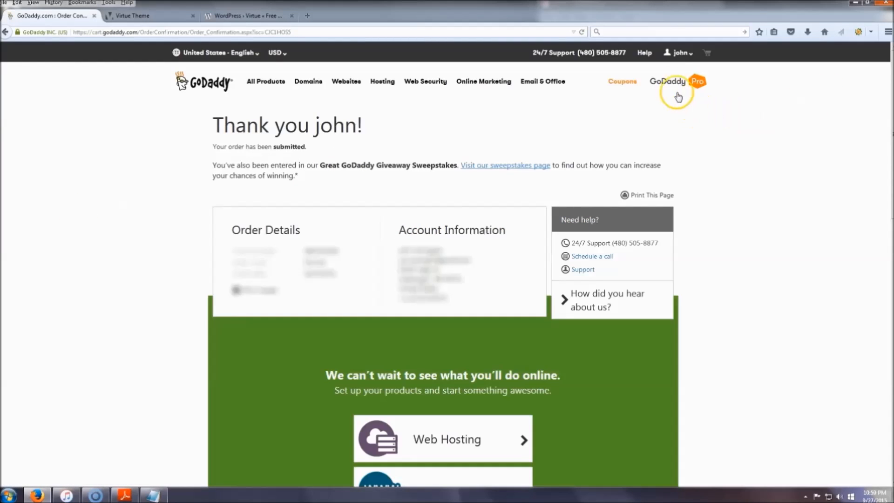
Open domain management from the account's quick links and request the verification email for financeandsolutions.com.
click(691, 53)
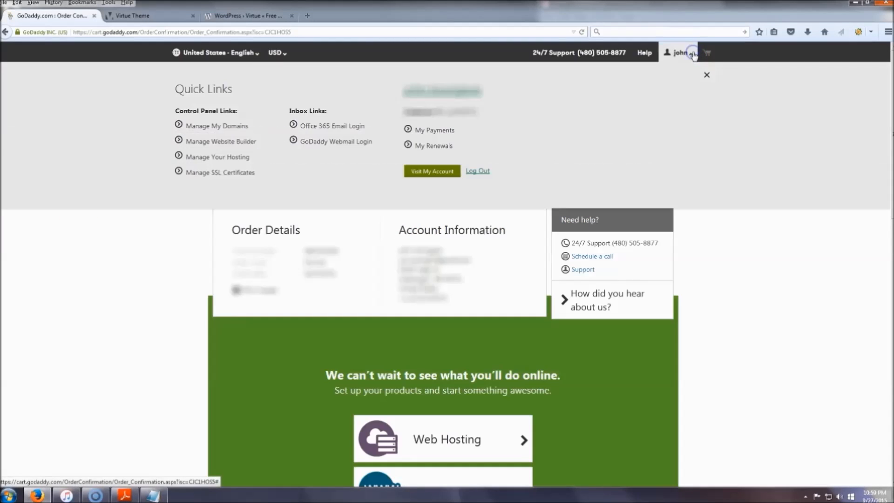
click(212, 126)
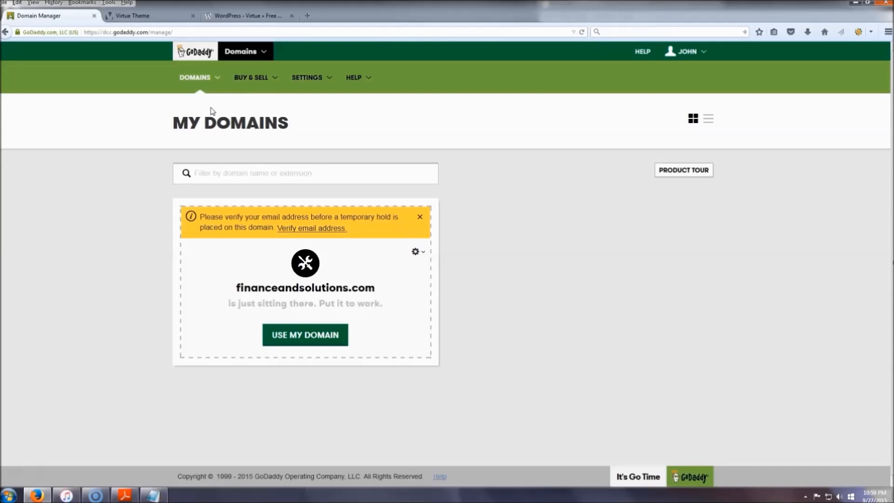
click(321, 228)
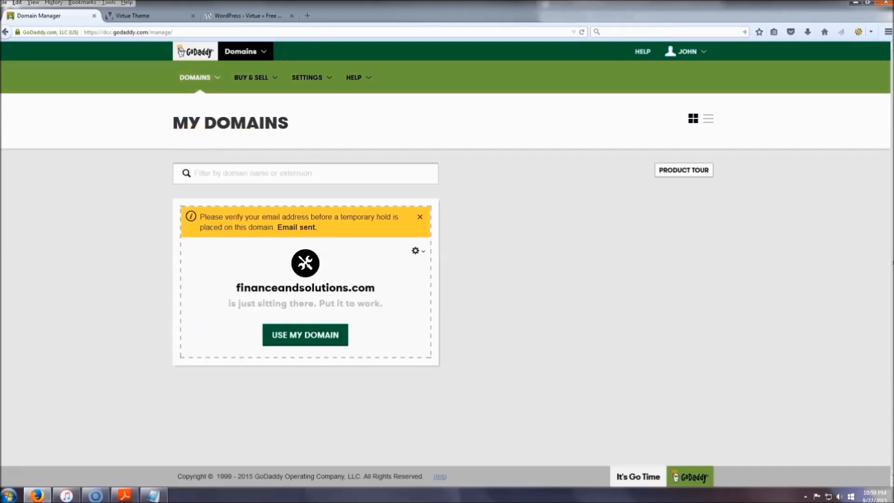
Open the Gmail inbox in a new browser tab and verify the email address from GoDaddy's "Action required" message.
click(307, 16)
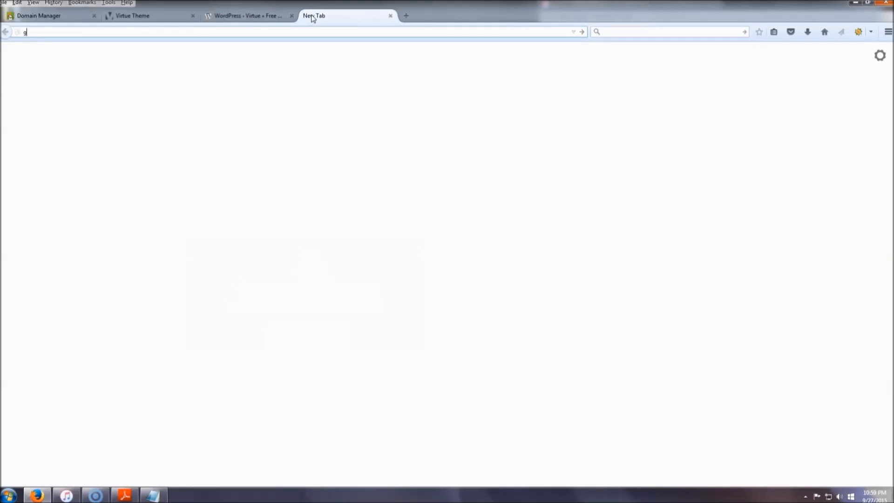
key(Return)
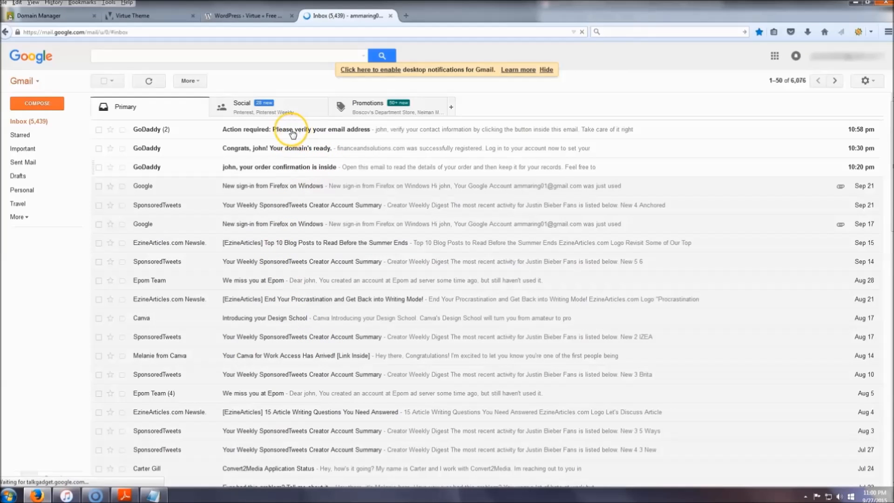
click(287, 133)
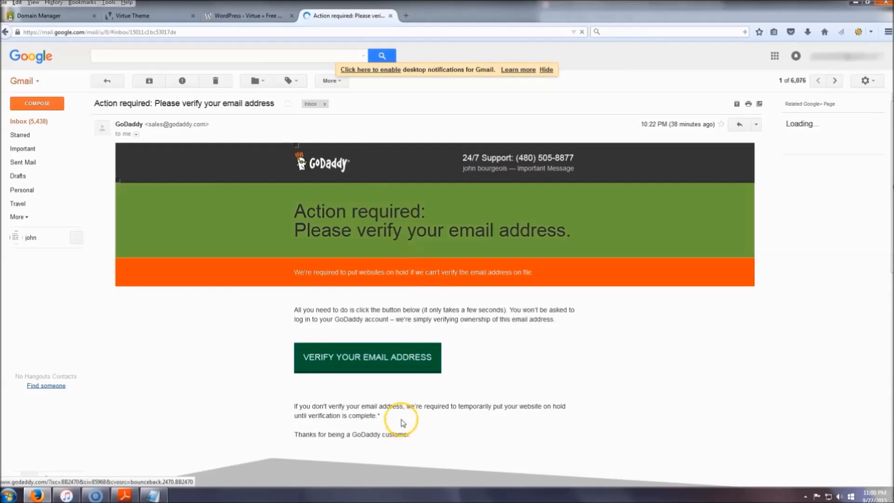
click(380, 366)
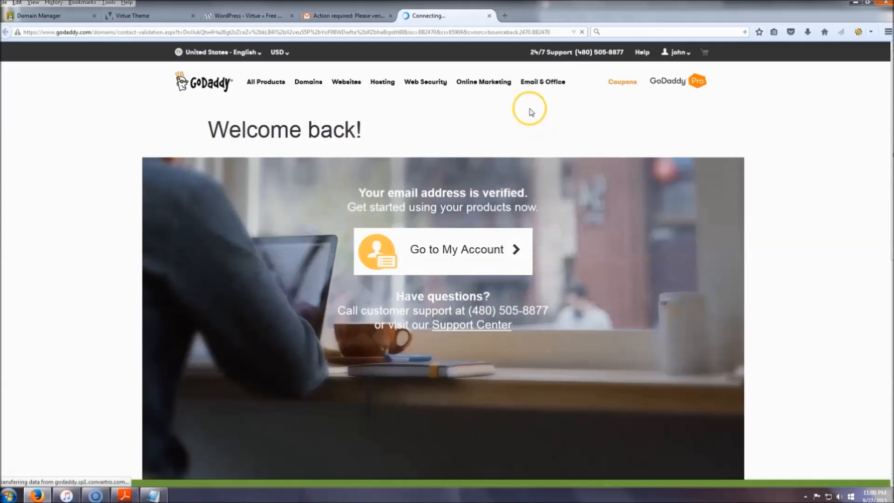
Go to the GoDaddy account page and decline the profile survey.
click(448, 251)
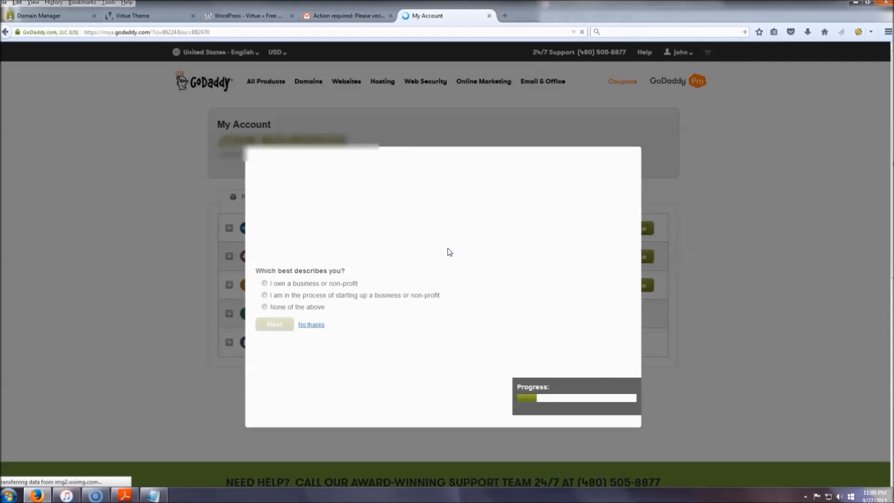
click(311, 324)
right_click(315, 257)
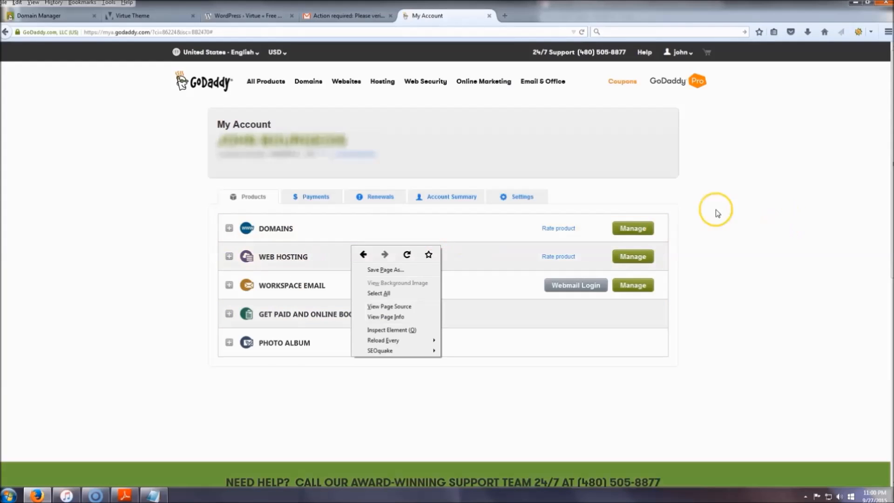
click(694, 205)
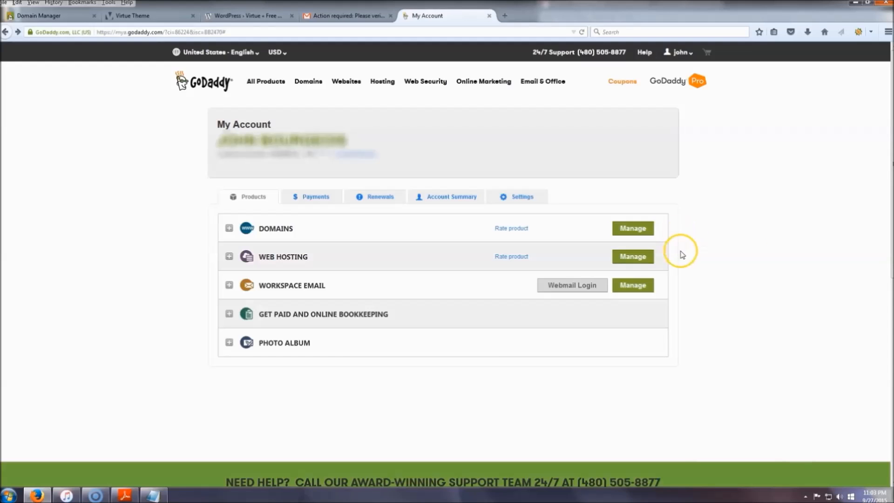
Set up the new web hosting cPanel account for financeandsolutions.com, entering a new cPanel username and password.
click(632, 259)
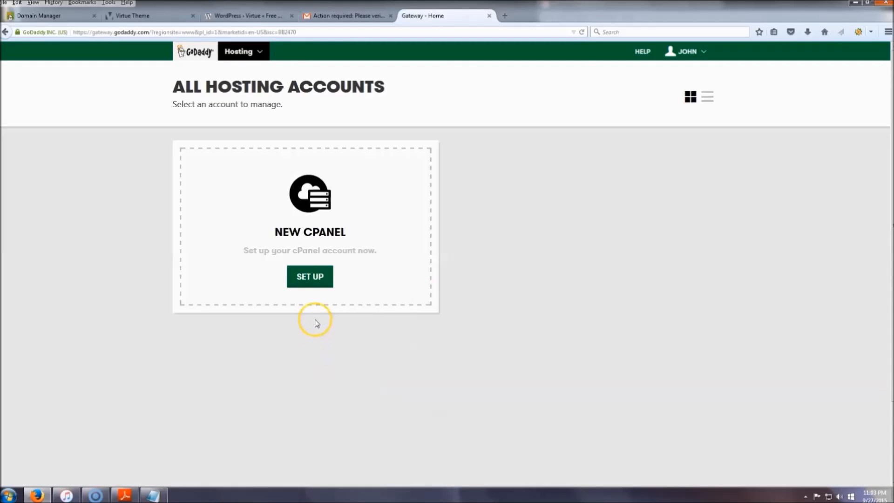
click(316, 277)
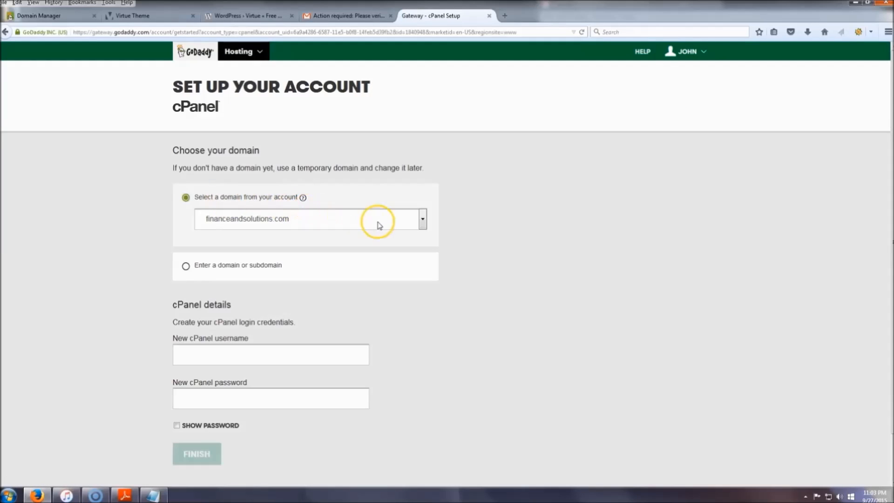
scroll(179, 203, down, 2)
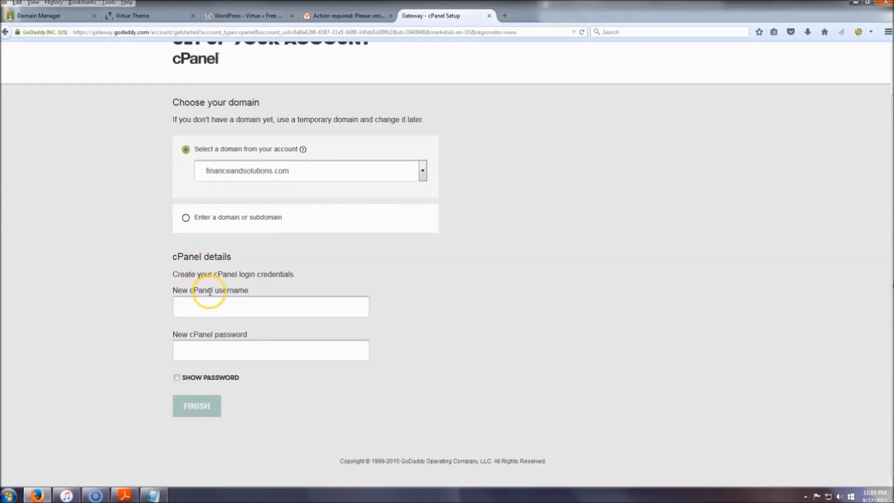
click(222, 309)
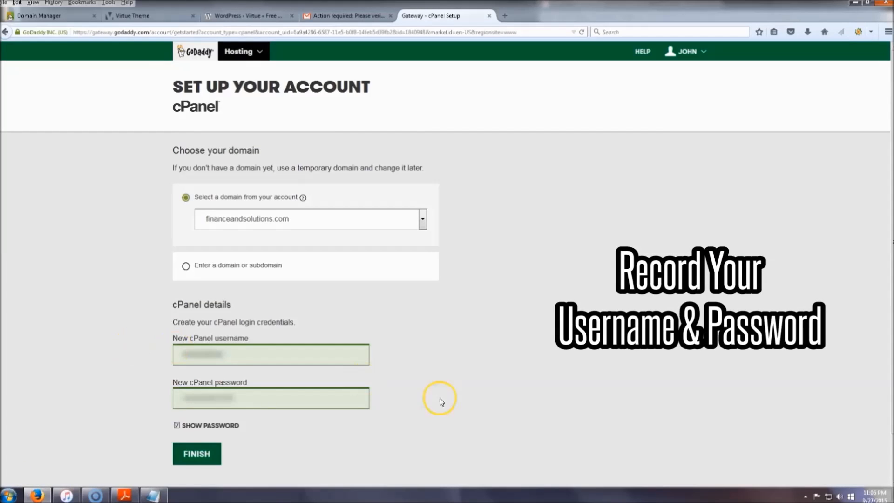
click(201, 458)
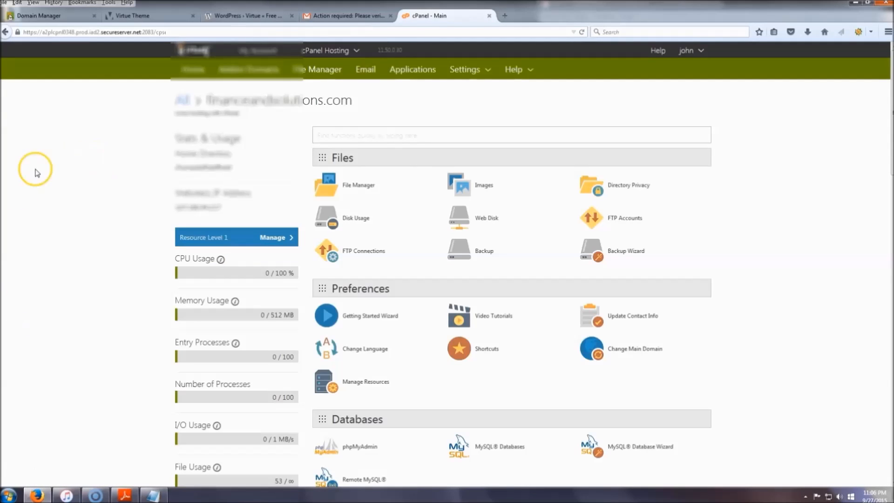
scroll(782, 157, down, 5)
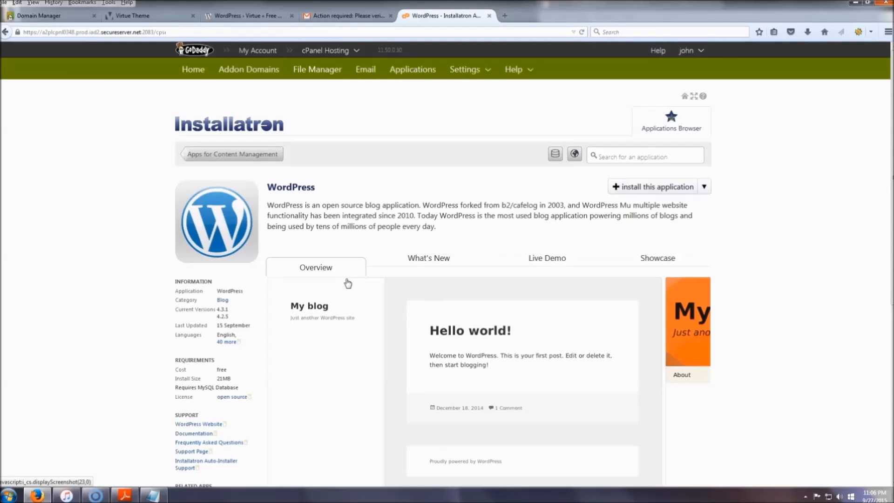
click(649, 190)
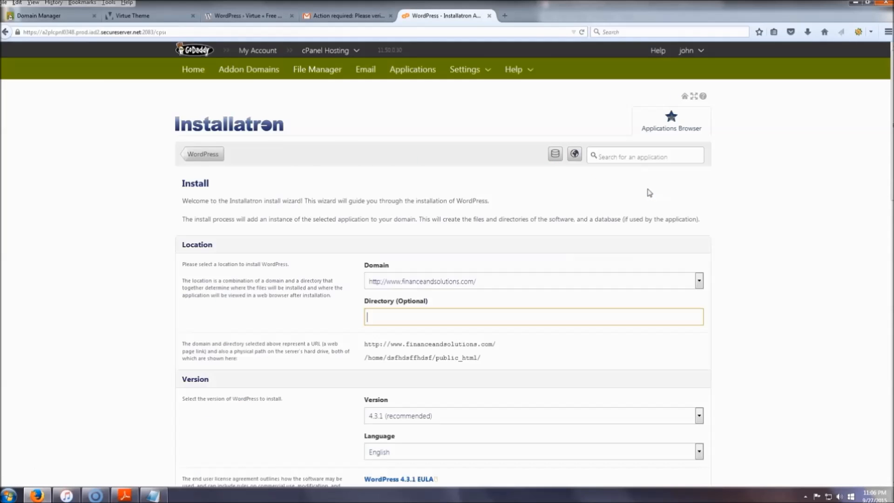
scroll(461, 209, down, 2)
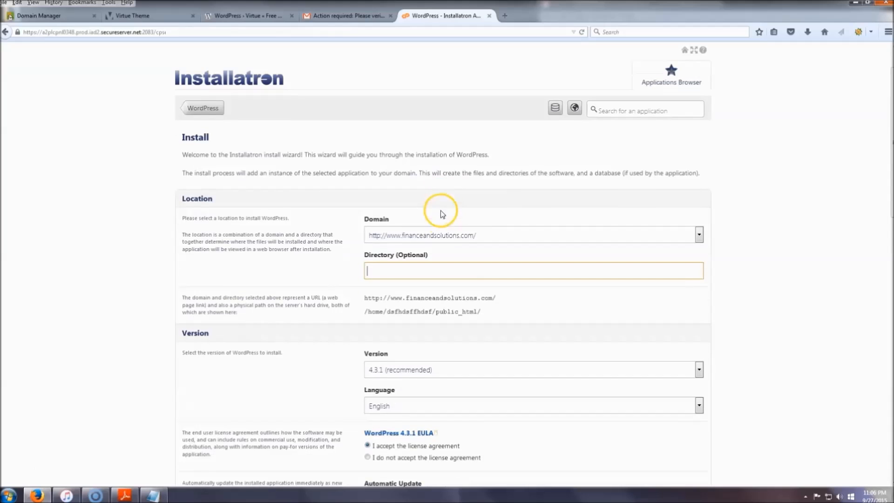
scroll(800, 225, down, 2)
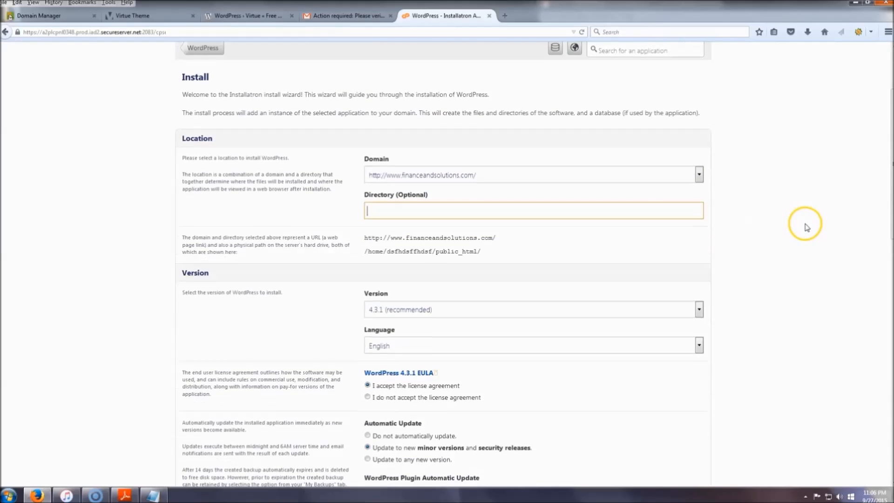
scroll(391, 228, up, 4)
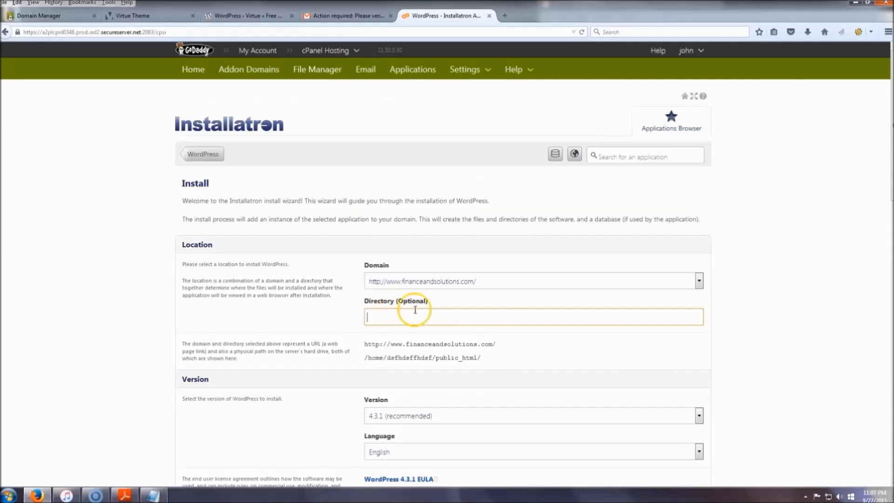
click(498, 300)
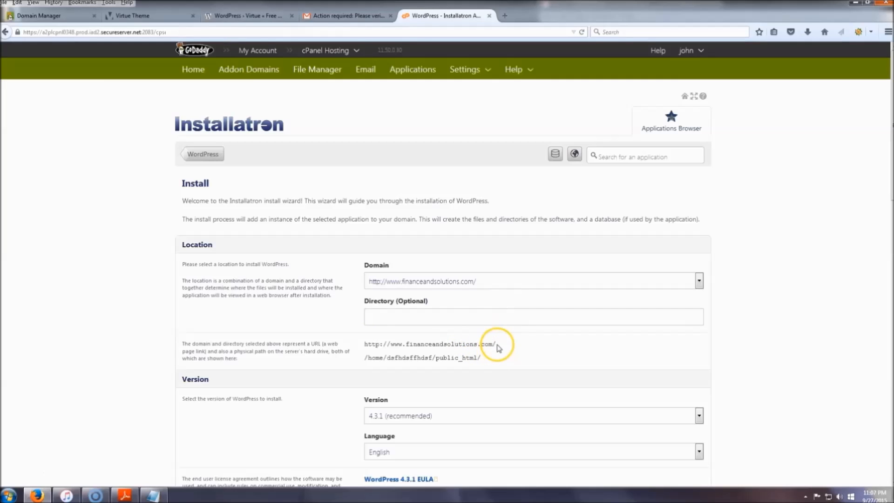
drag(365, 345, 501, 343)
click(521, 346)
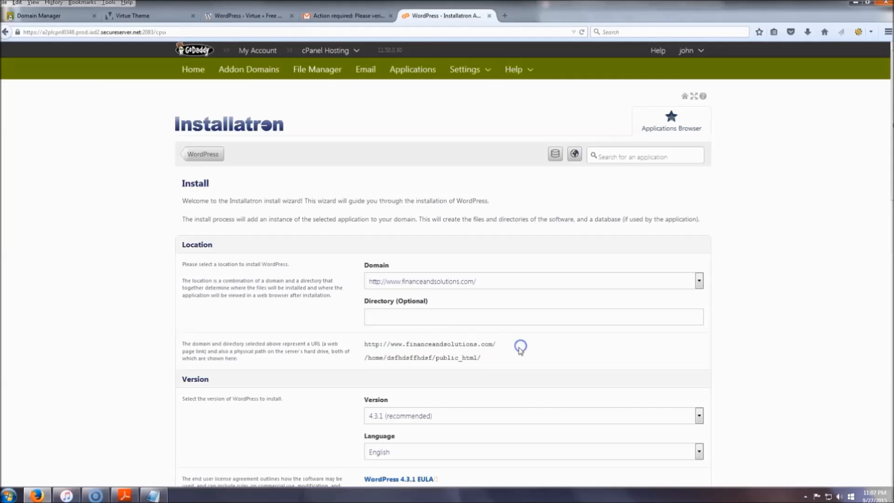
Keep the default version, update, administrator and advanced settings and install WordPress 4.3.1.
scroll(349, 320, down, 3)
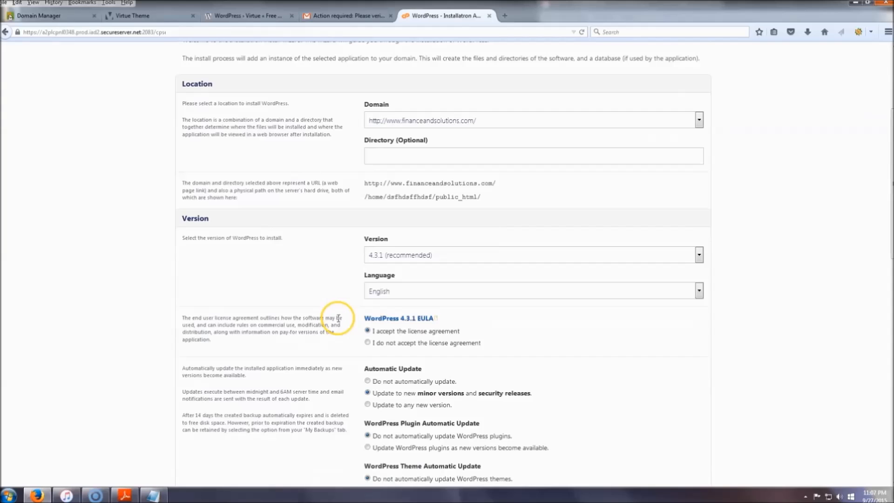
scroll(309, 186, down, 2)
scroll(319, 166, down, 2)
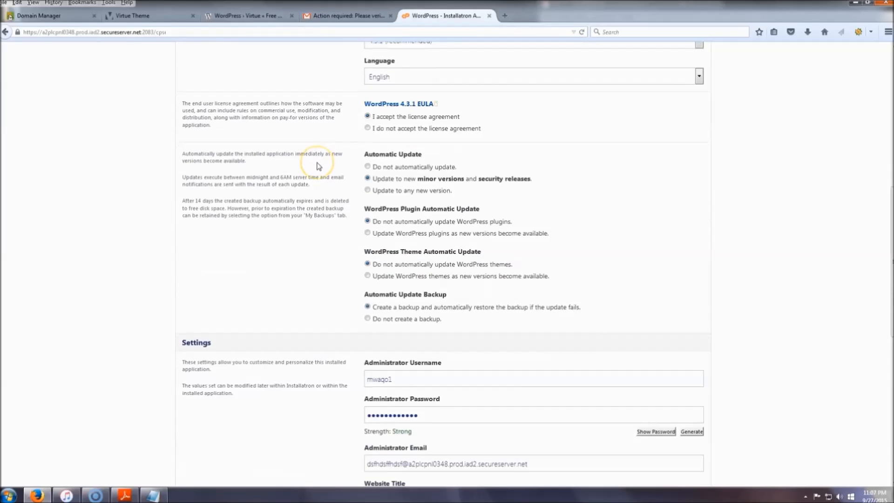
scroll(319, 166, down, 2)
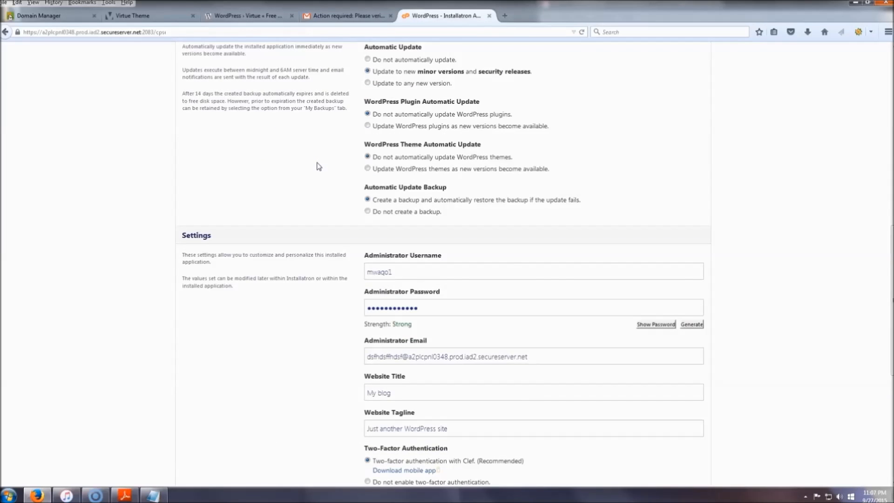
scroll(319, 167, down, 3)
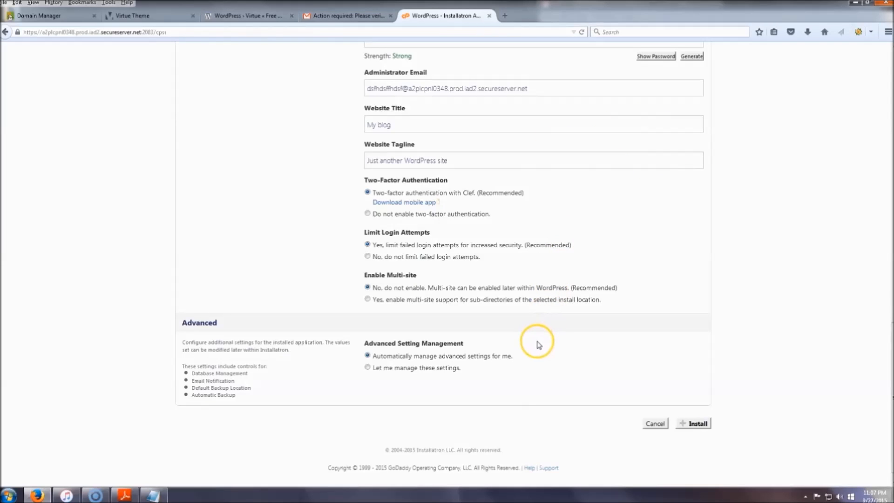
click(698, 424)
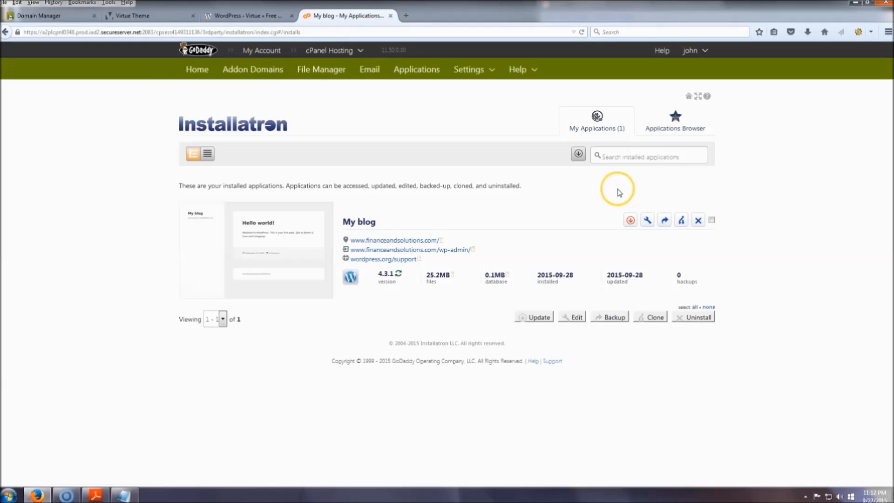
Review the My blog installation's settings in Installatron and open its wp-admin page in a new tab.
click(648, 221)
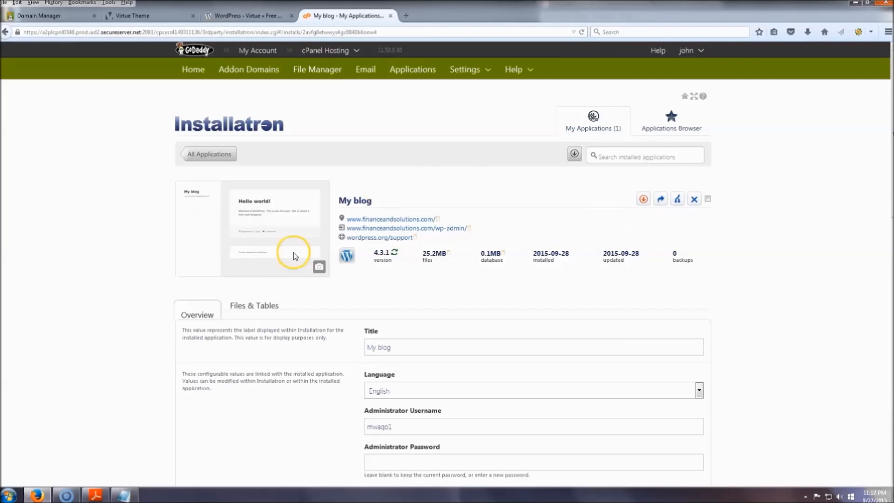
scroll(335, 311, down, 5)
scroll(274, 234, down, 10)
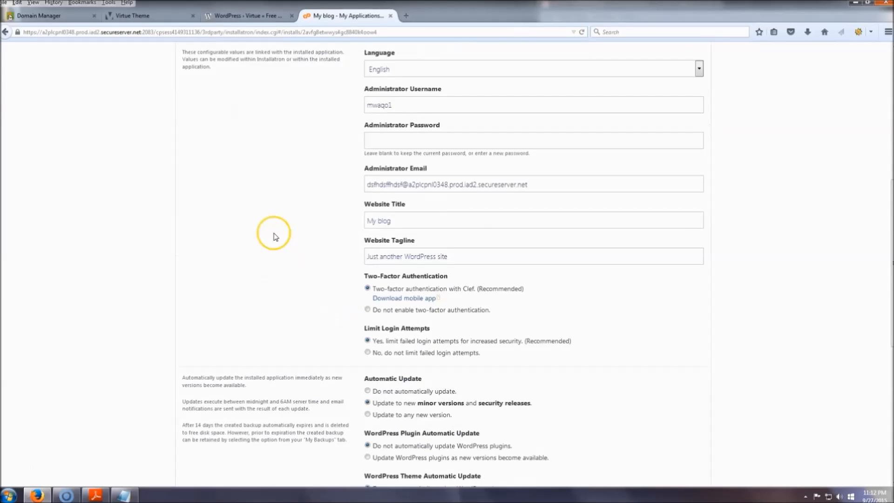
scroll(289, 238, up, 7)
scroll(289, 235, up, 8)
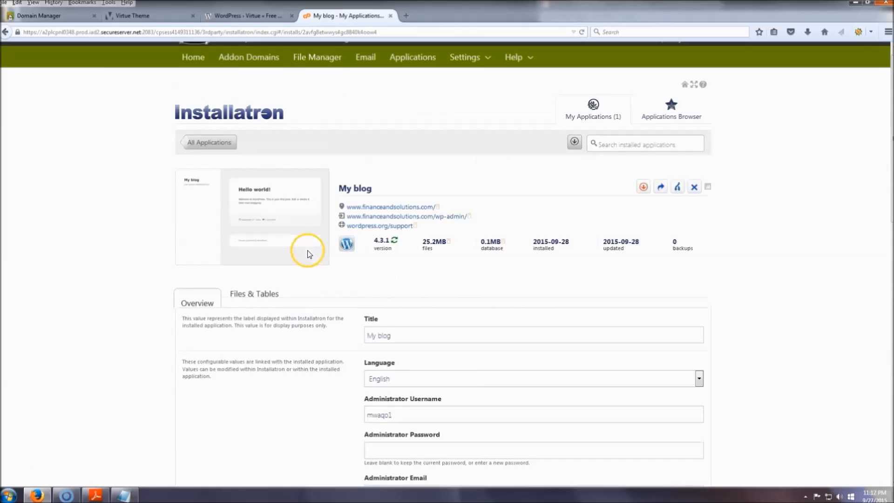
right_click(431, 231)
click(468, 238)
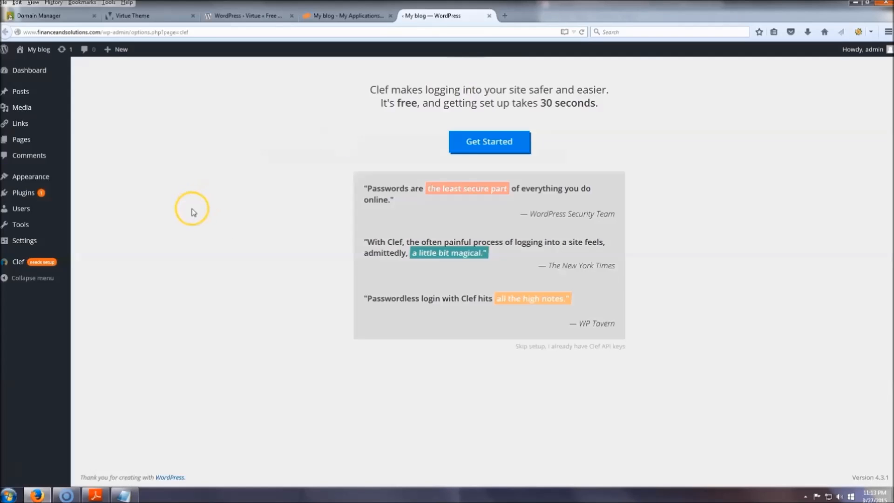
Place the browser and the PDF guide side by side and read the guide through to "Step 3 : Theme Options Settings".
click(867, 4)
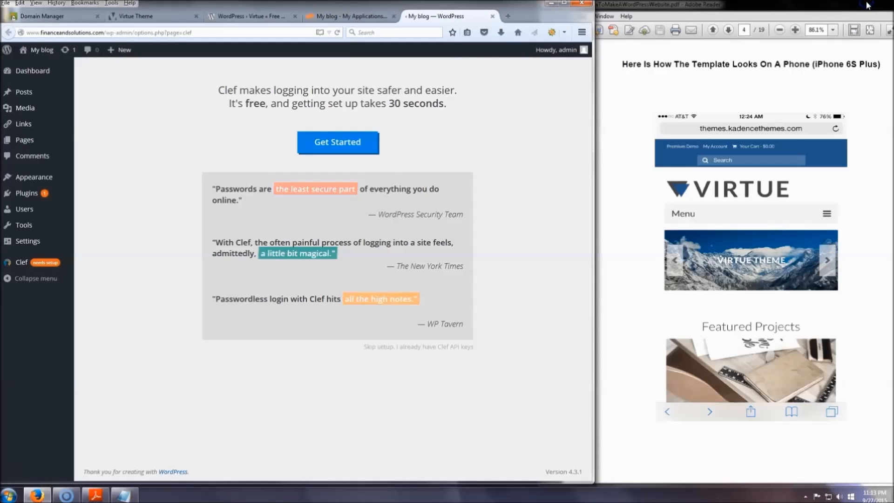
click(593, 250)
scroll(594, 250, down, 8)
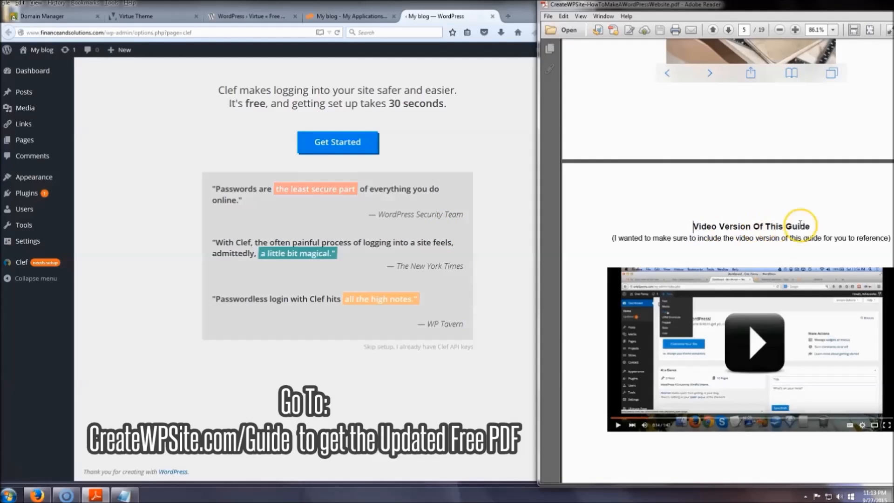
scroll(744, 209, down, 6)
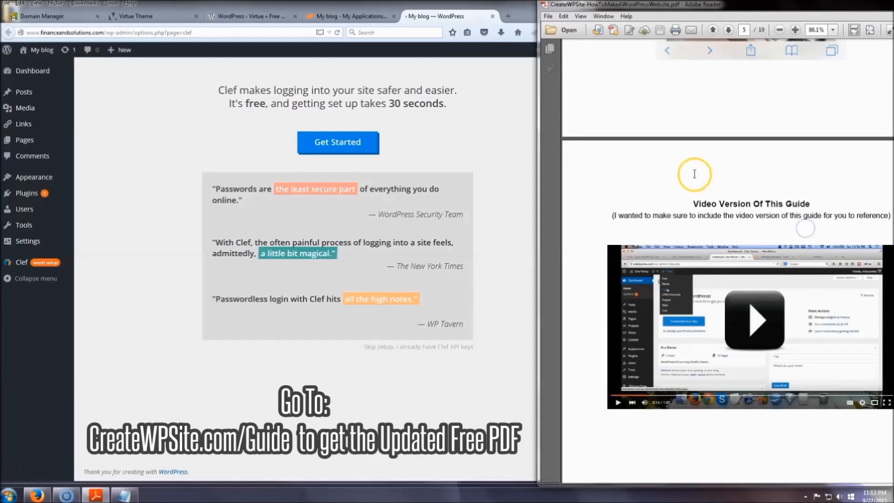
scroll(696, 179, down, 3)
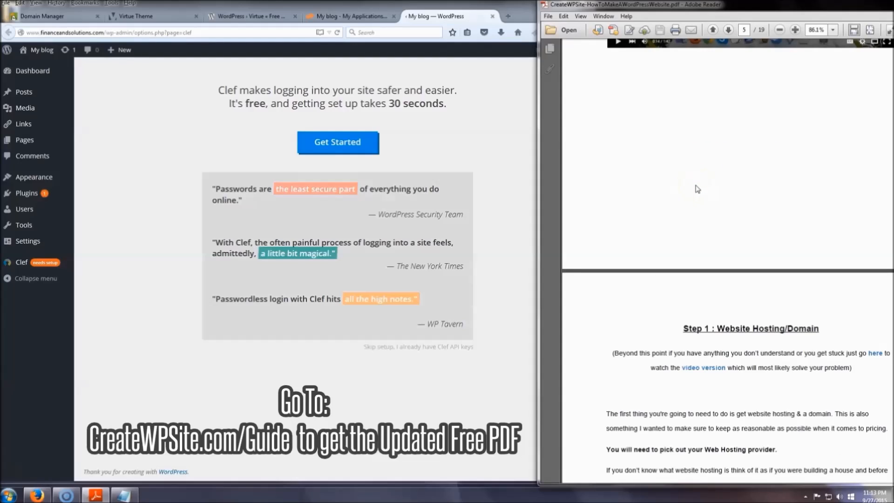
scroll(697, 189, down, 3)
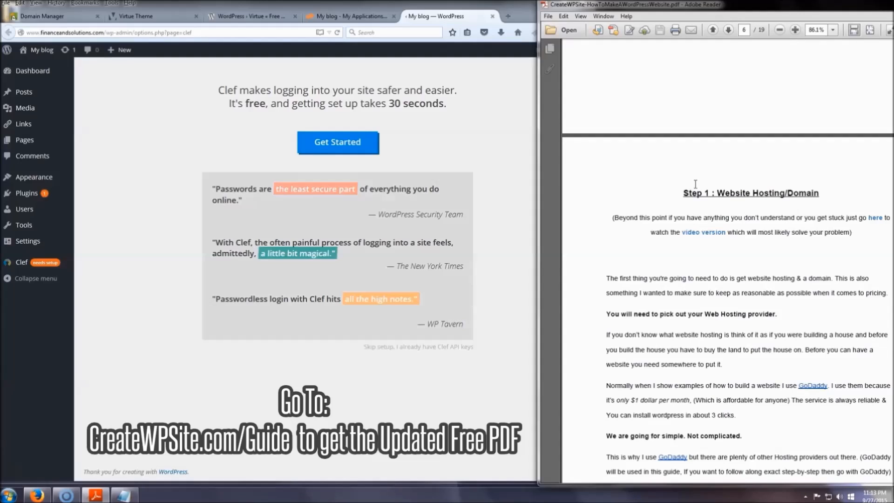
scroll(696, 184, down, 2)
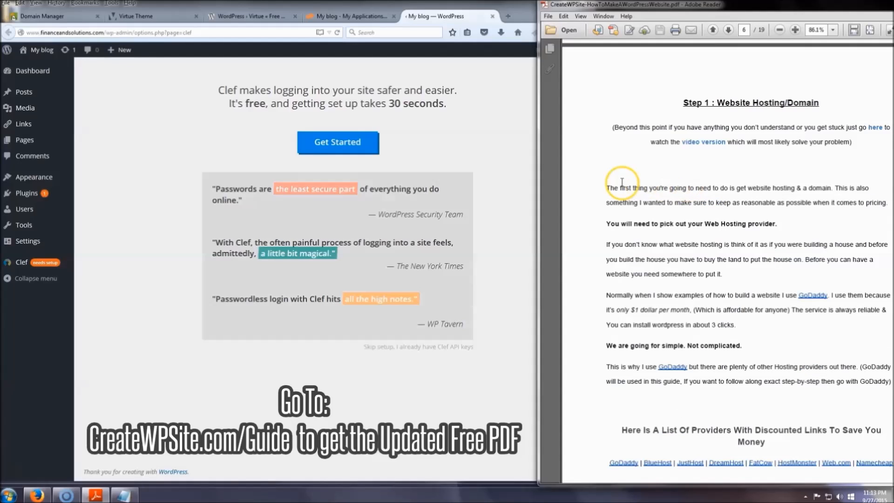
scroll(763, 180, down, 3)
scroll(762, 180, down, 7)
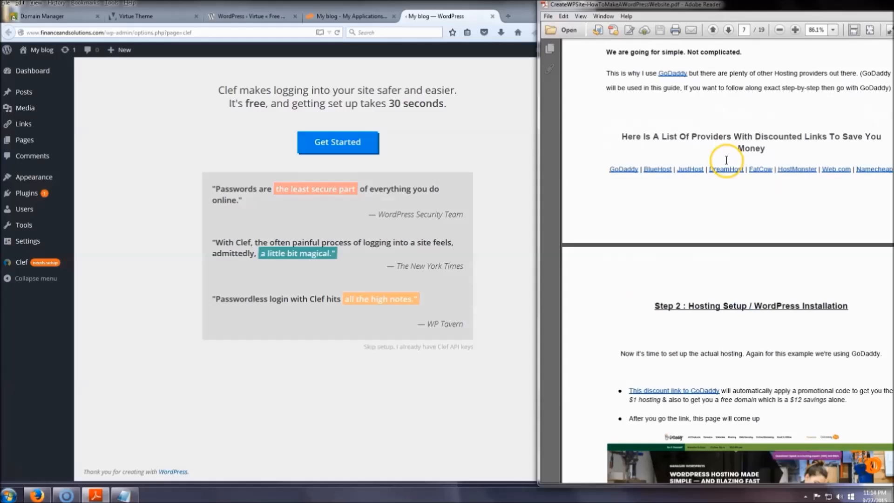
scroll(726, 161, down, 16)
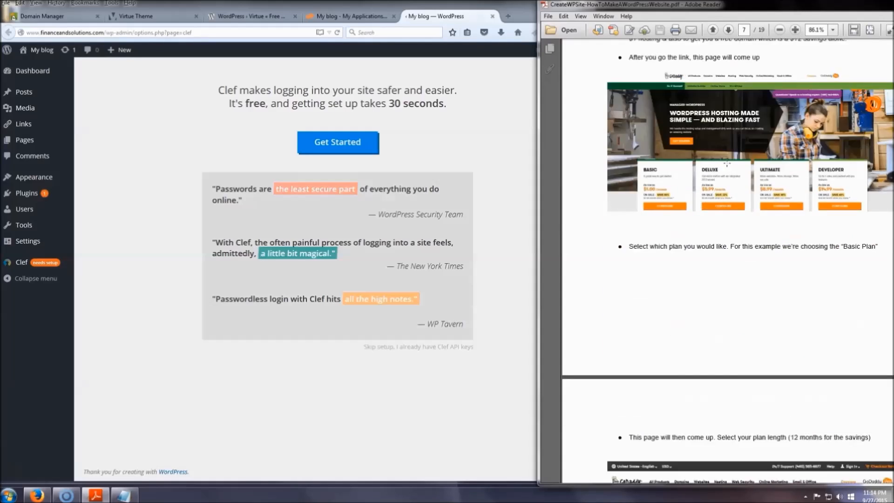
scroll(728, 168, down, 16)
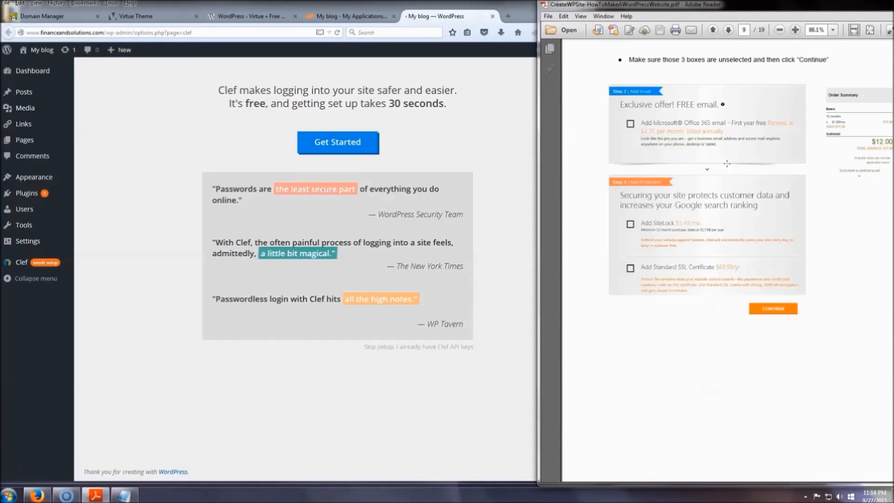
scroll(727, 162, down, 10)
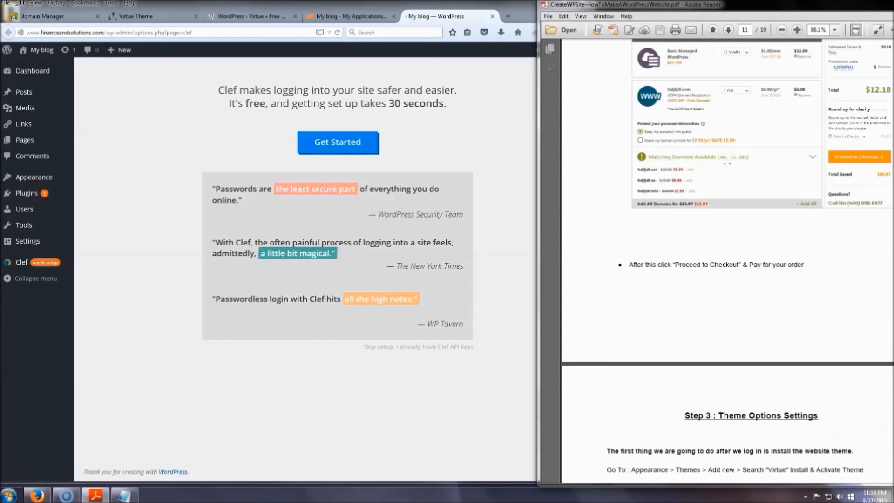
scroll(724, 141, down, 3)
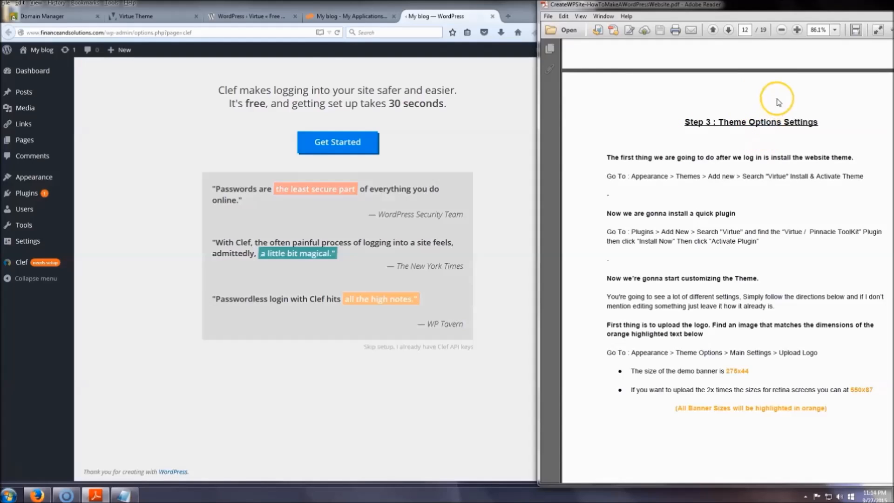
scroll(754, 98, down, 1)
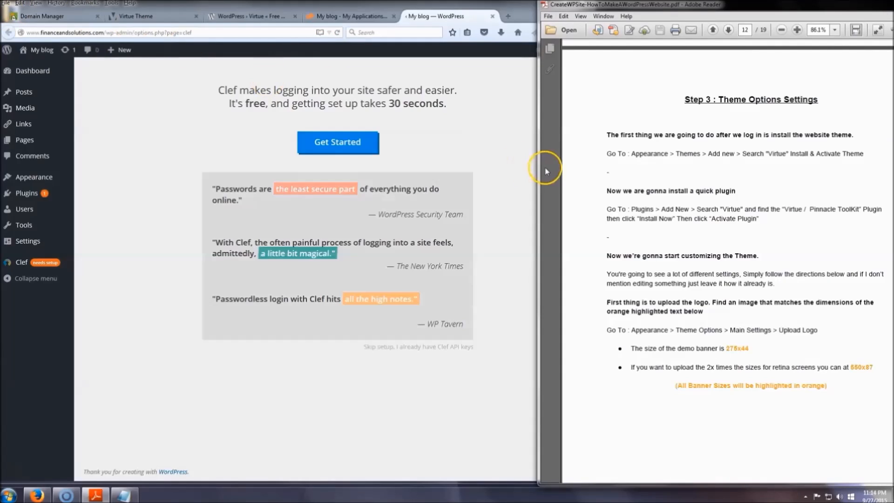
Search for "virtue" among the new WordPress themes and open the Virtue theme's preview.
mouse_move(40, 179)
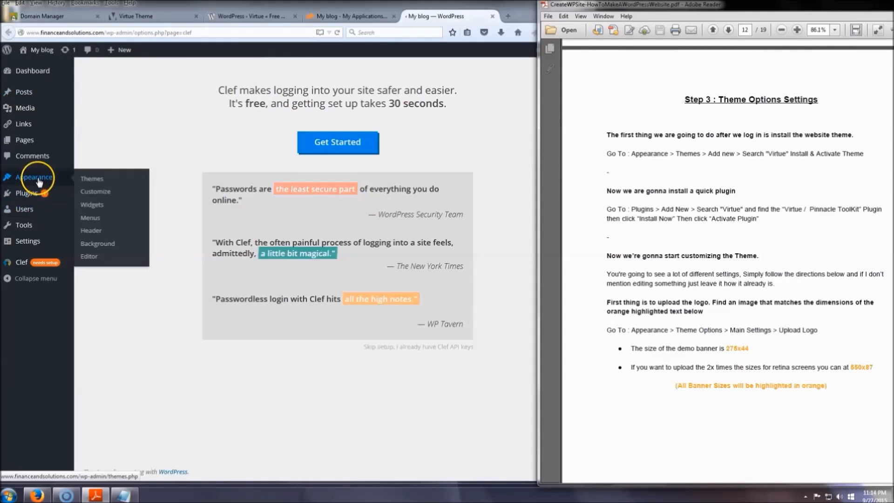
click(103, 181)
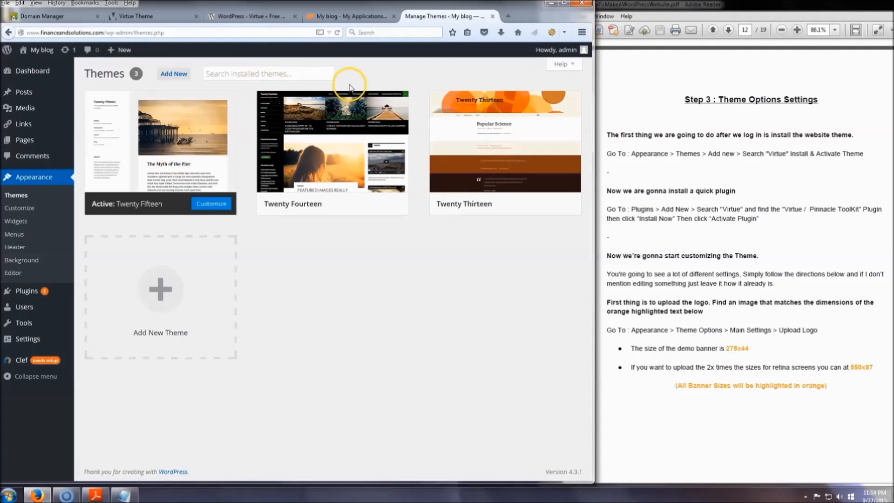
click(172, 75)
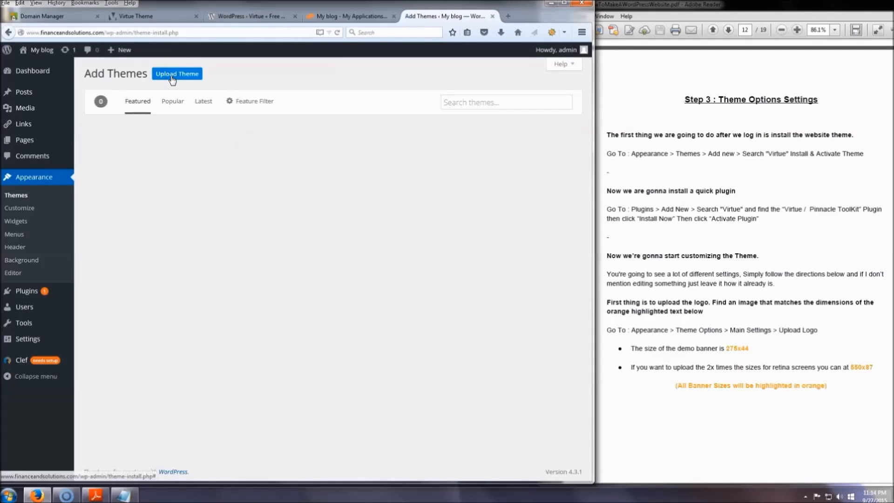
click(476, 103)
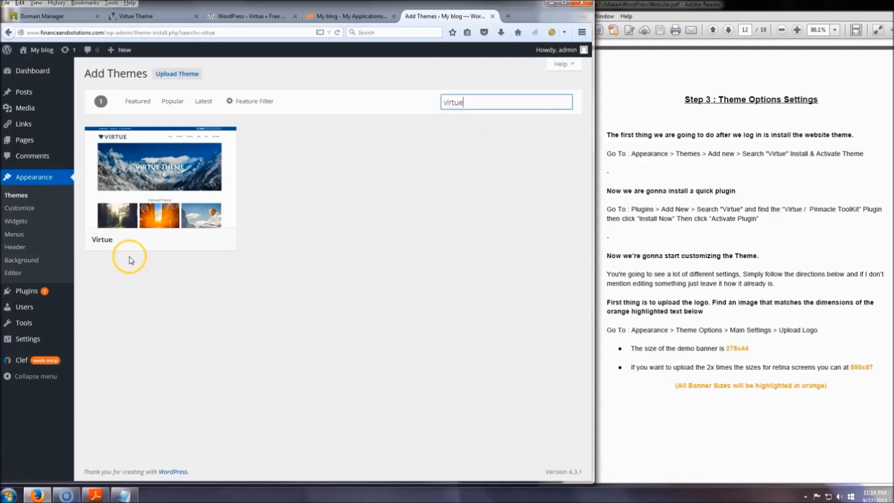
mouse_move(156, 226)
click(213, 240)
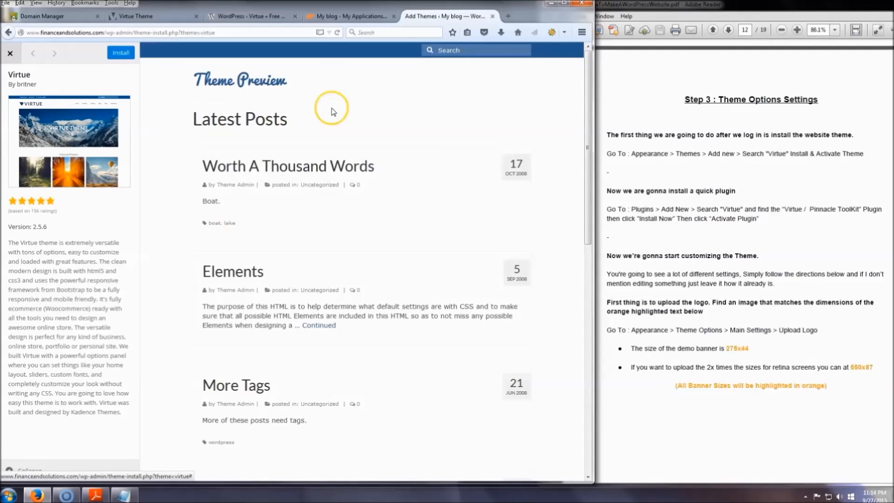
Look over the Virtue theme preview, then install and activate the theme and view the site.
scroll(474, 191, down, 10)
scroll(467, 203, up, 10)
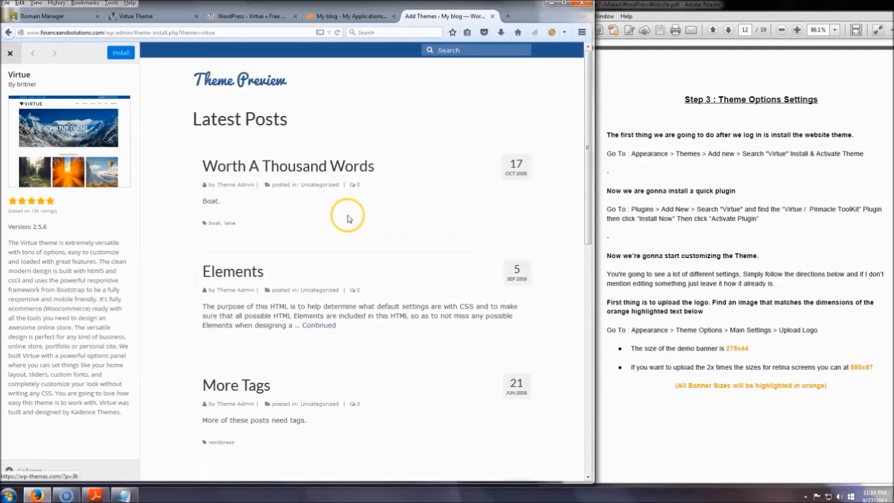
scroll(373, 204, down, 2)
scroll(244, 133, up, 1)
click(120, 55)
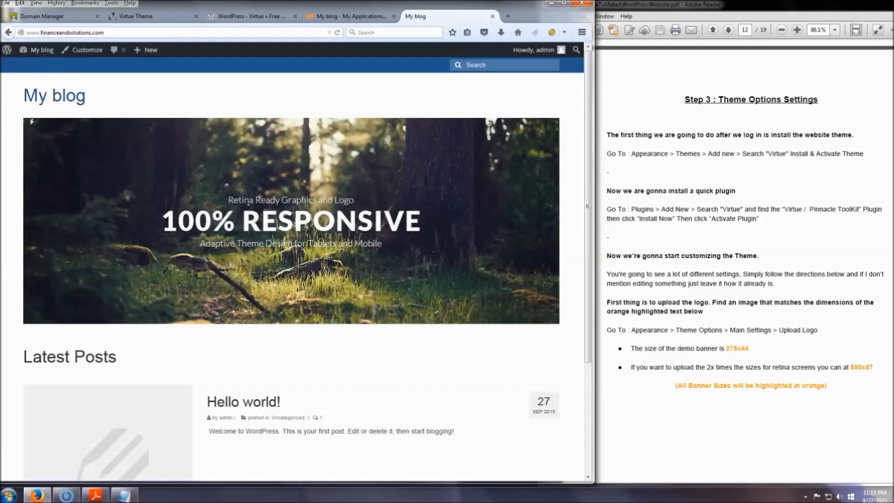
Return to the WordPress dashboard, search the new plugins for "virtue", and install and activate the Virtue / Pinnacle ToolKit plugin.
mouse_move(39, 50)
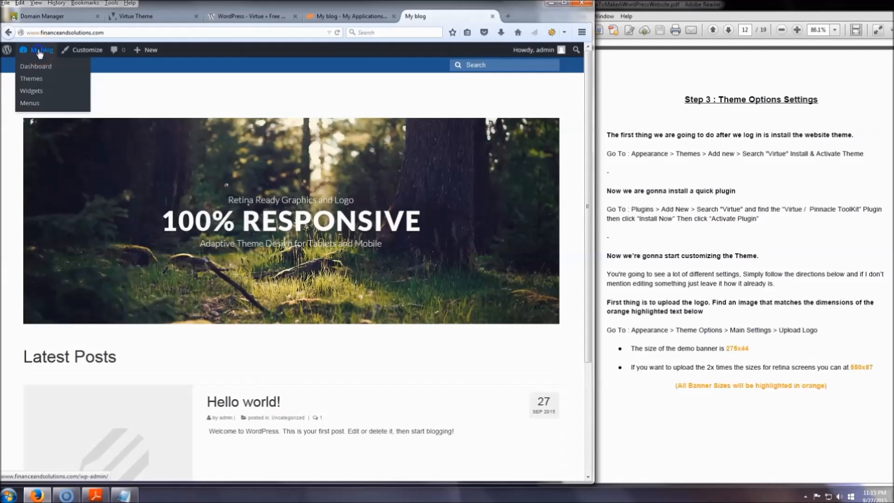
click(41, 52)
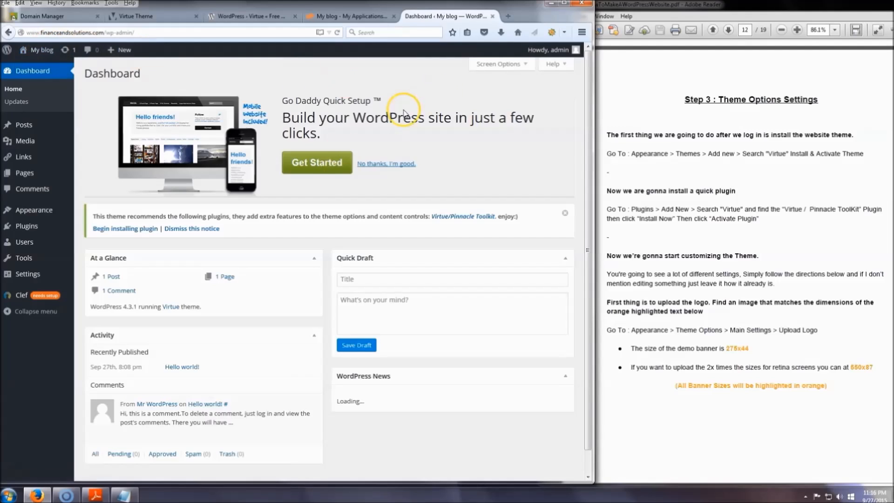
mouse_move(36, 229)
click(93, 245)
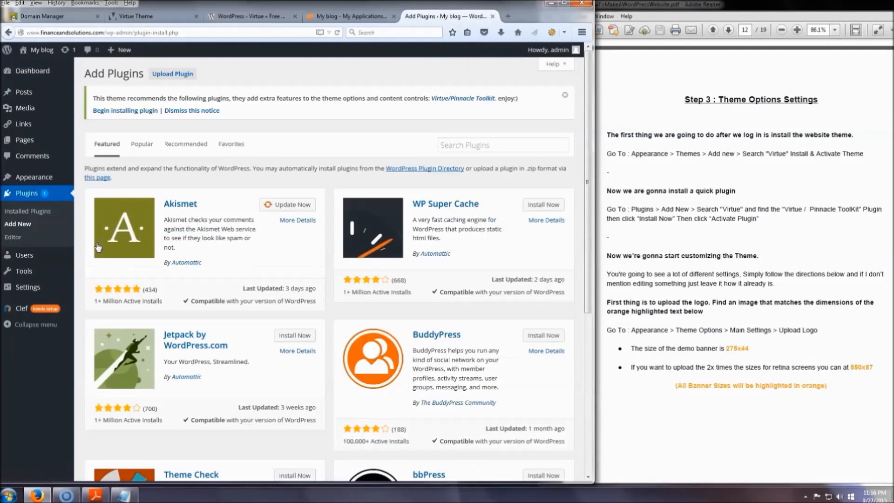
click(475, 146)
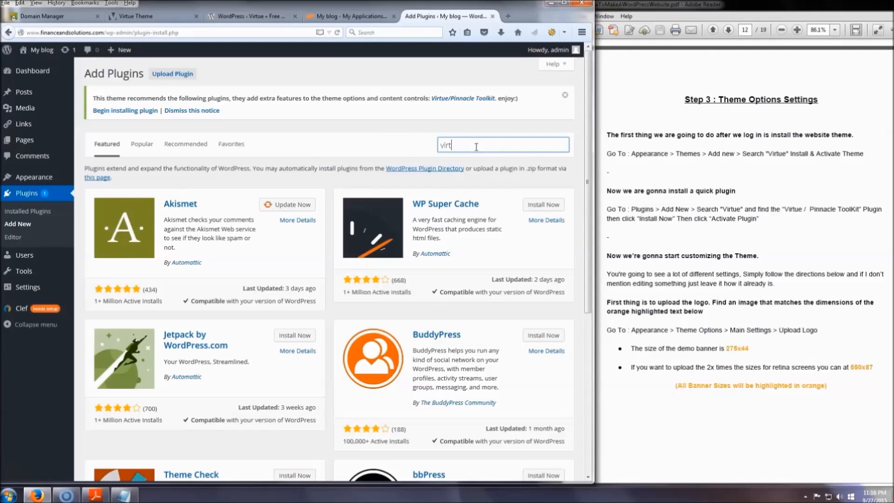
key(Return)
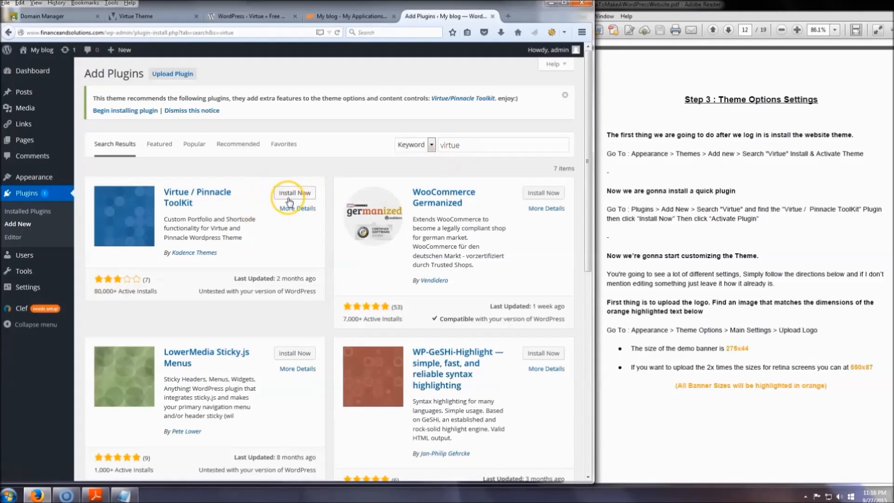
click(296, 193)
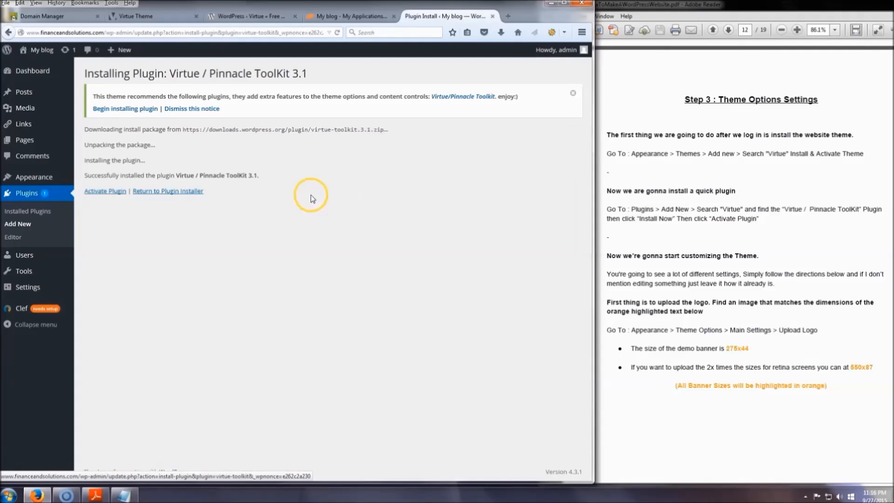
click(116, 195)
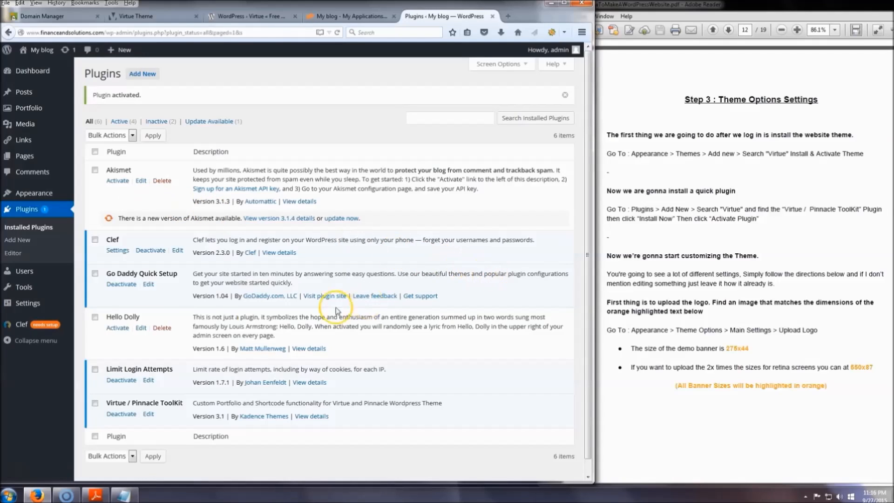
Open the Virtue theme options and go to the logo upload setting under Logo Options in Main Settings.
mouse_move(46, 135)
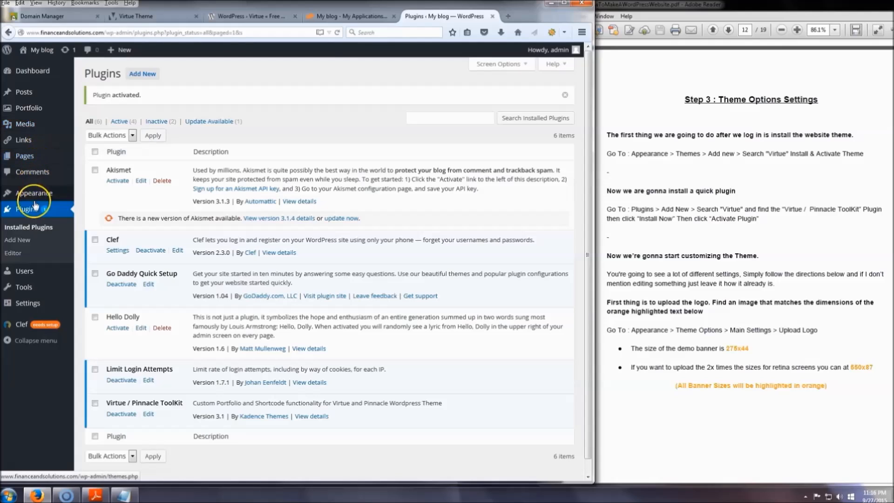
mouse_move(33, 195)
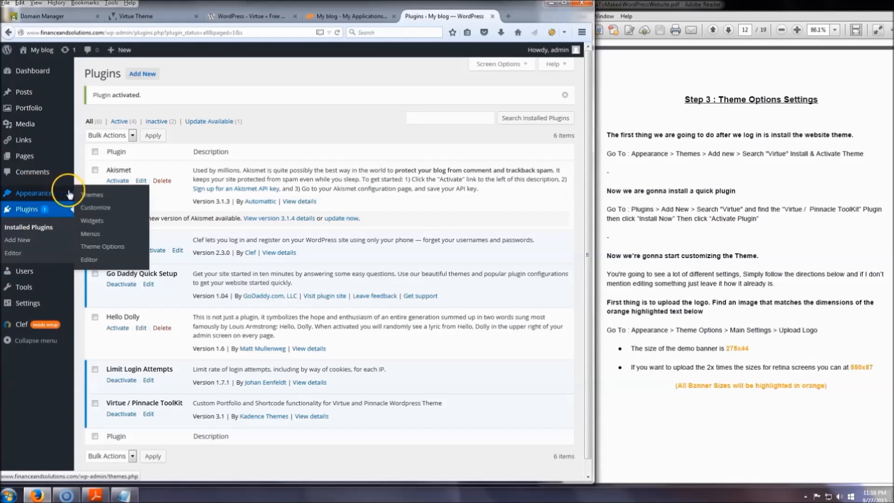
click(110, 249)
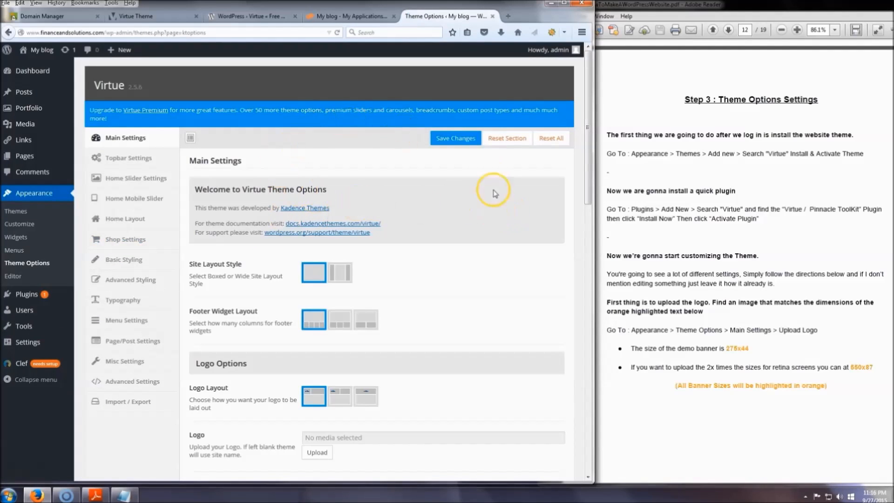
scroll(447, 284, down, 1)
scroll(447, 284, up, 1)
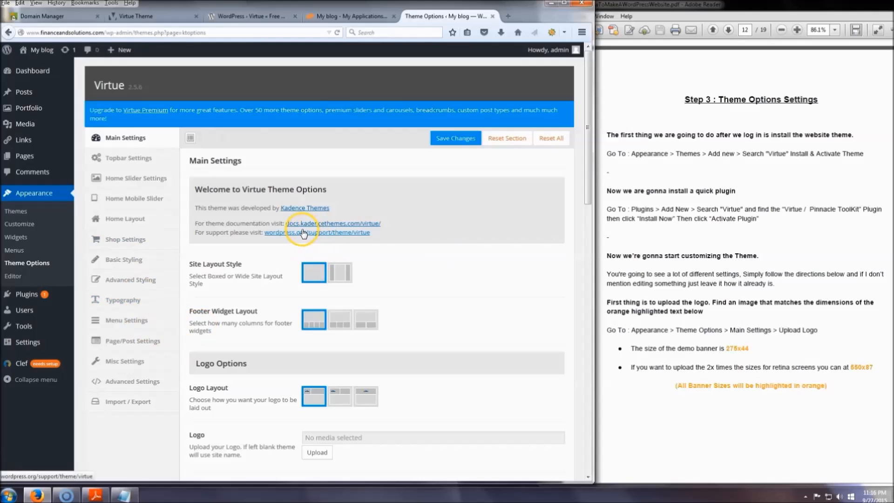
scroll(303, 233, down, 5)
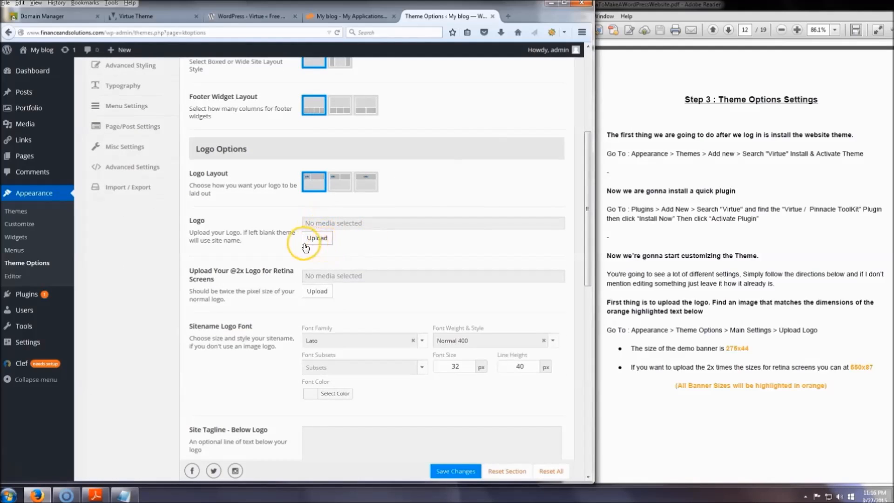
Upload the "virtue logo" image from the Virtue Theme folder for the Logo setting.
click(319, 240)
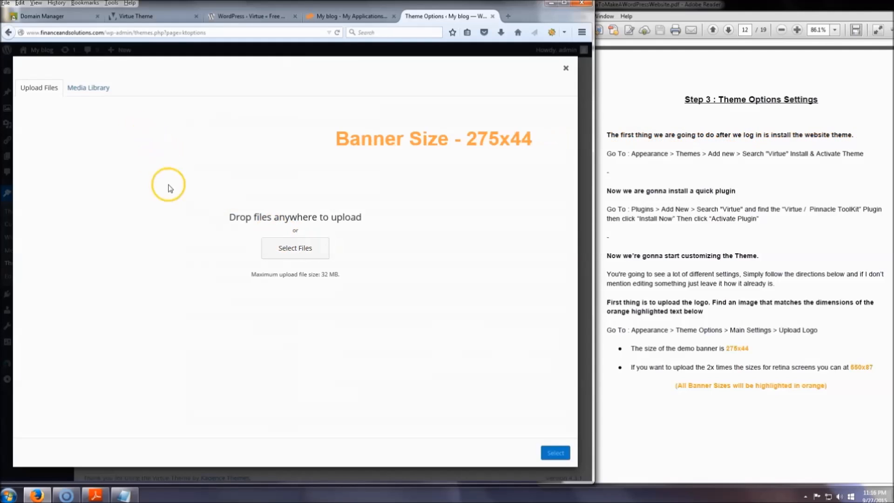
click(86, 91)
click(37, 88)
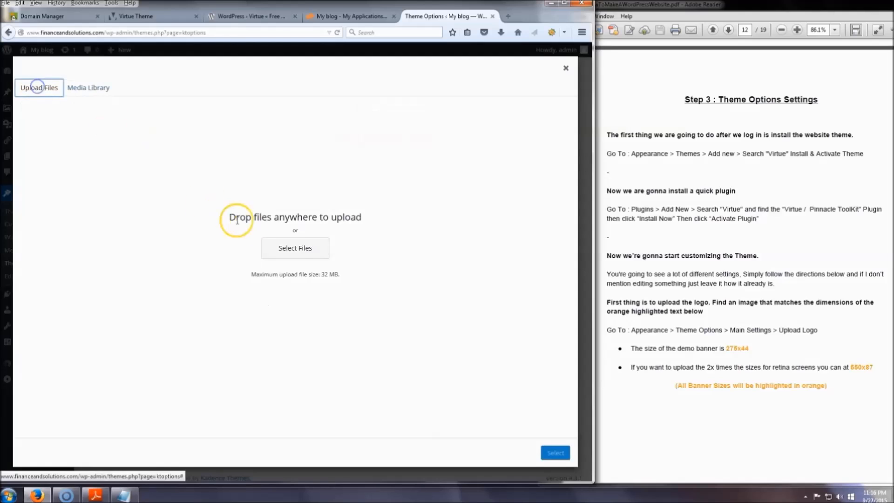
click(295, 248)
scroll(260, 190, down, 2)
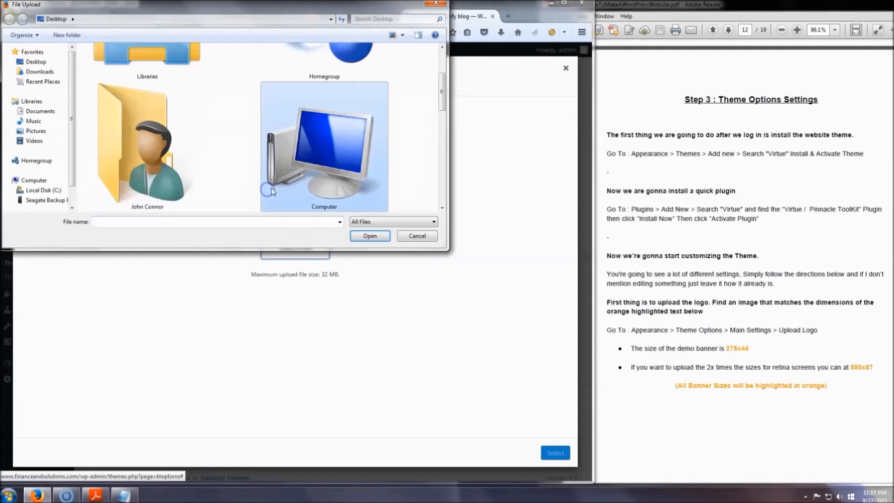
scroll(272, 190, down, 3)
double_click(140, 158)
click(176, 195)
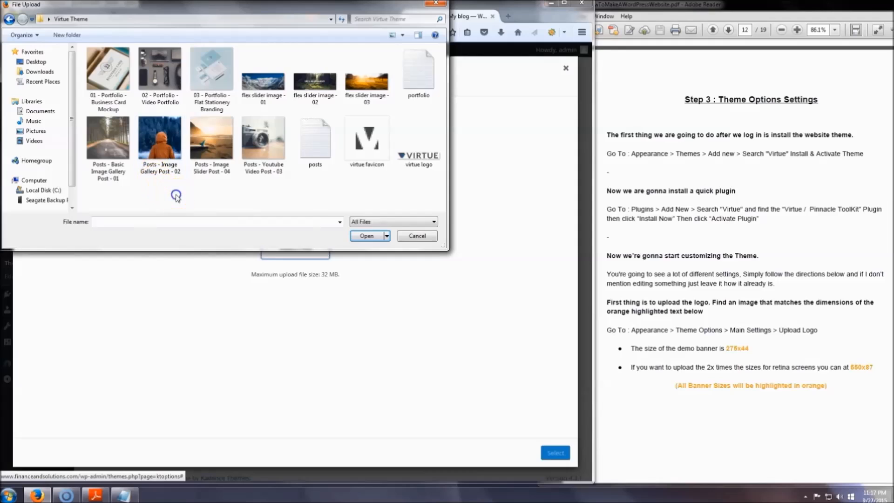
click(410, 160)
click(368, 235)
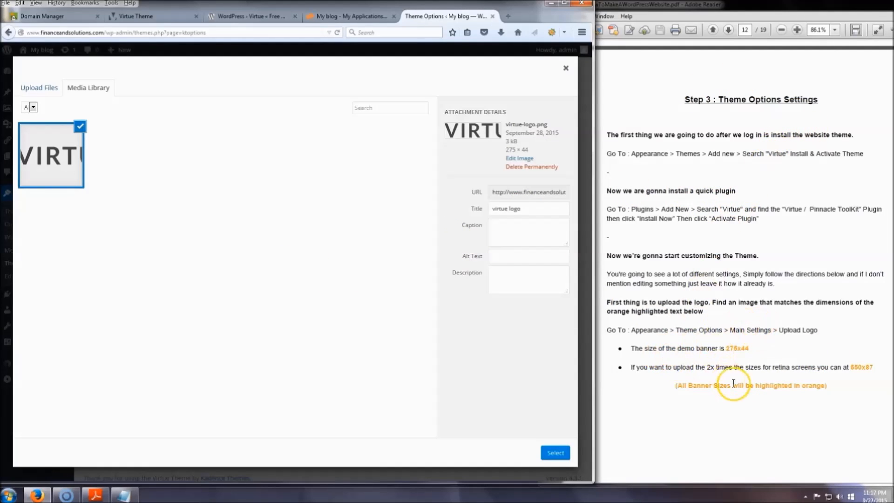
Check the recommended logo size in the PDF guide, apply the uploaded virtue logo as the site logo and save the theme options.
click(753, 348)
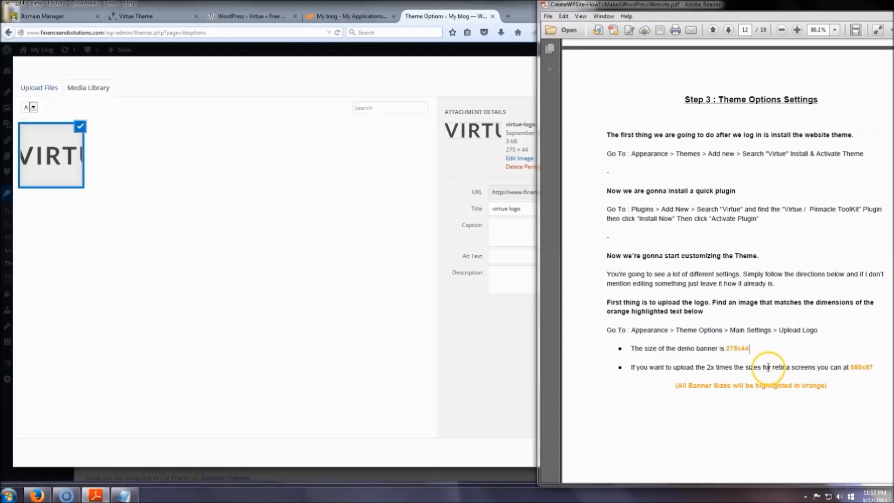
click(491, 359)
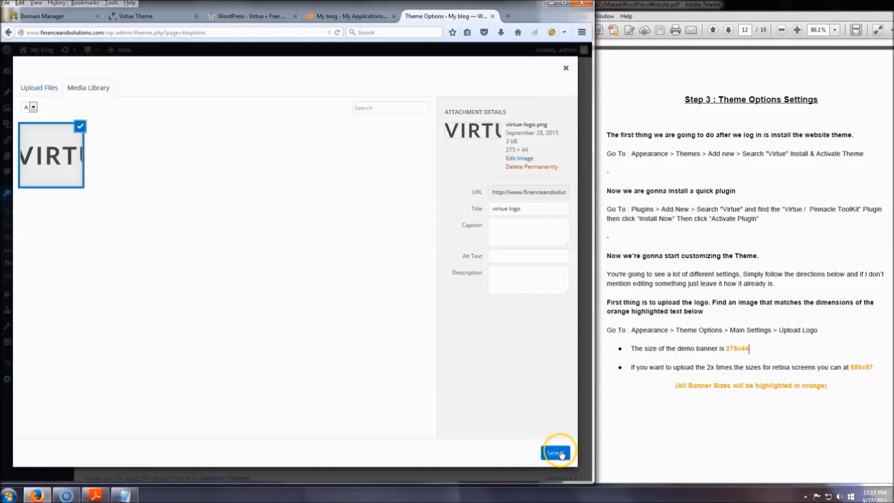
click(559, 450)
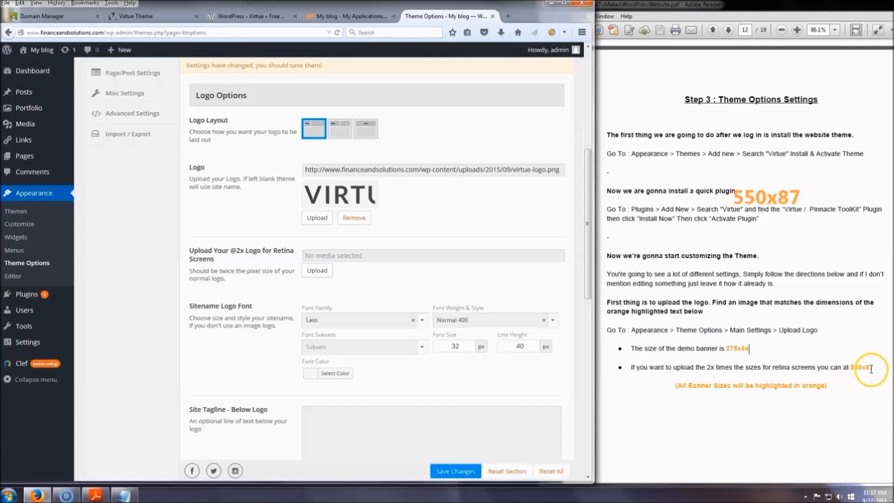
scroll(245, 220, down, 8)
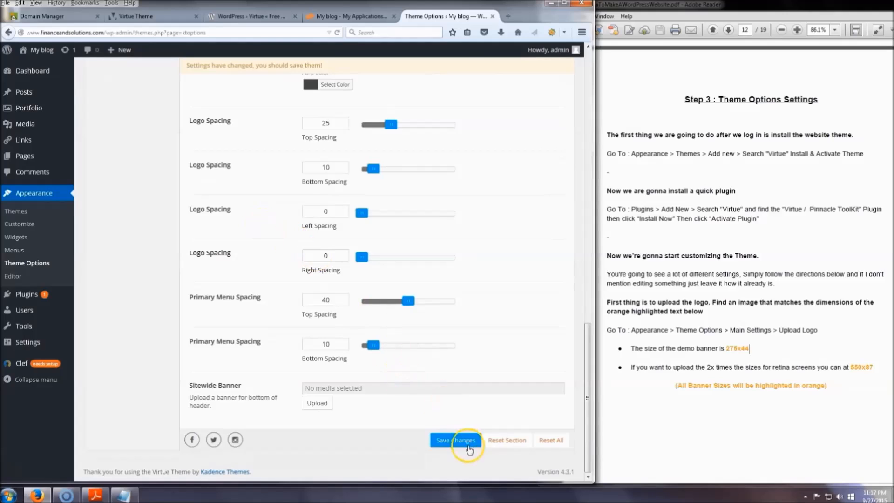
click(459, 441)
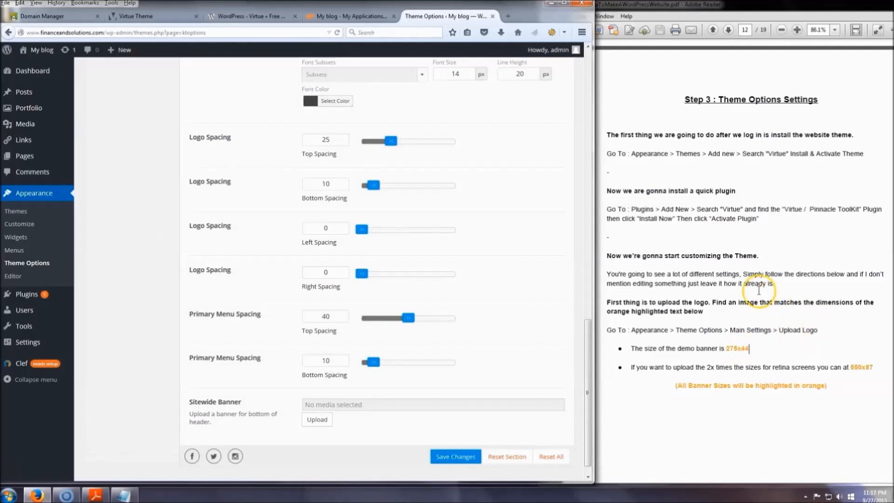
Open the Home Slider Settings and choose Flex Slider as the home image slider.
scroll(478, 270, up, 15)
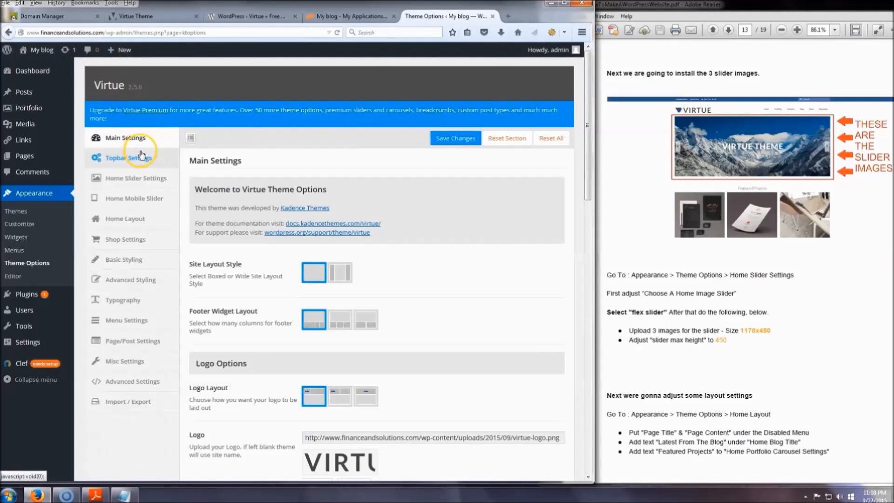
click(136, 177)
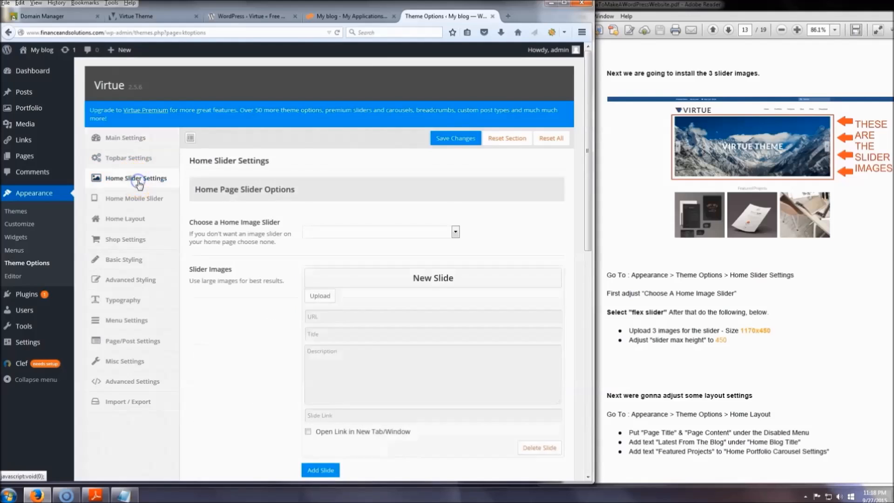
click(434, 235)
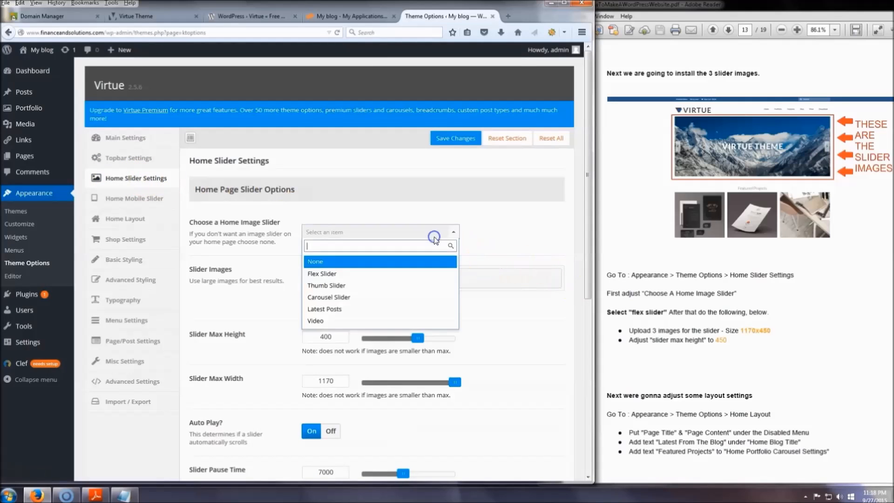
click(344, 279)
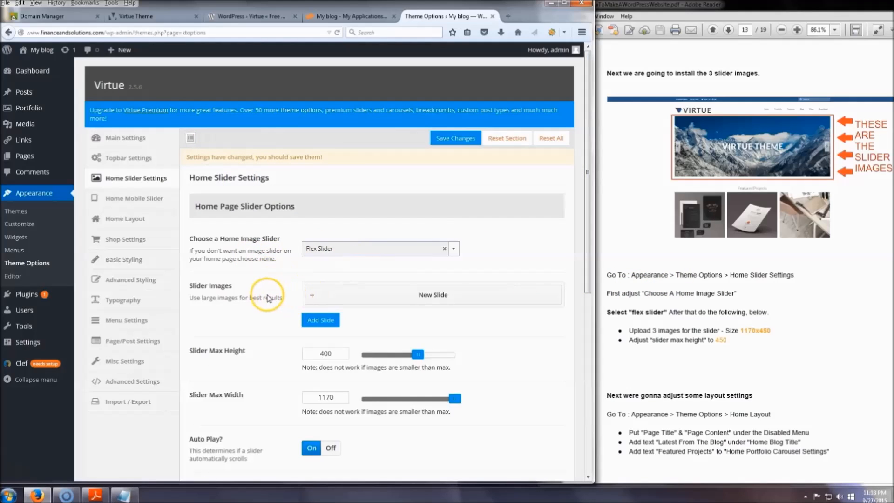
Upload "flex slider image - 01" and use it as the image of the first slide.
scroll(270, 296, down, 2)
scroll(269, 298, down, 1)
click(362, 118)
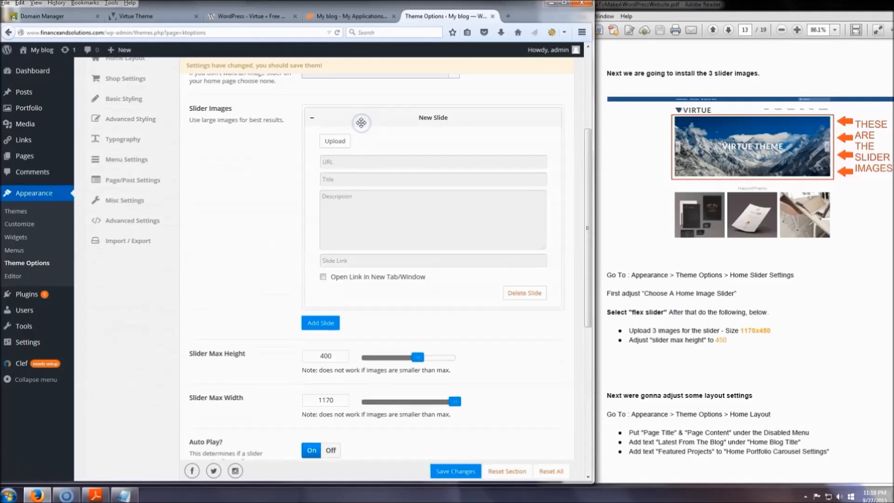
click(330, 140)
click(32, 88)
click(316, 248)
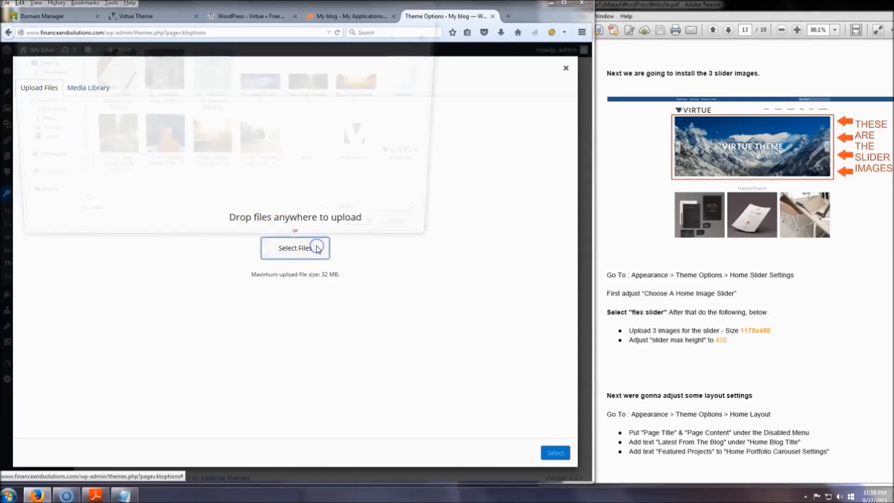
click(270, 97)
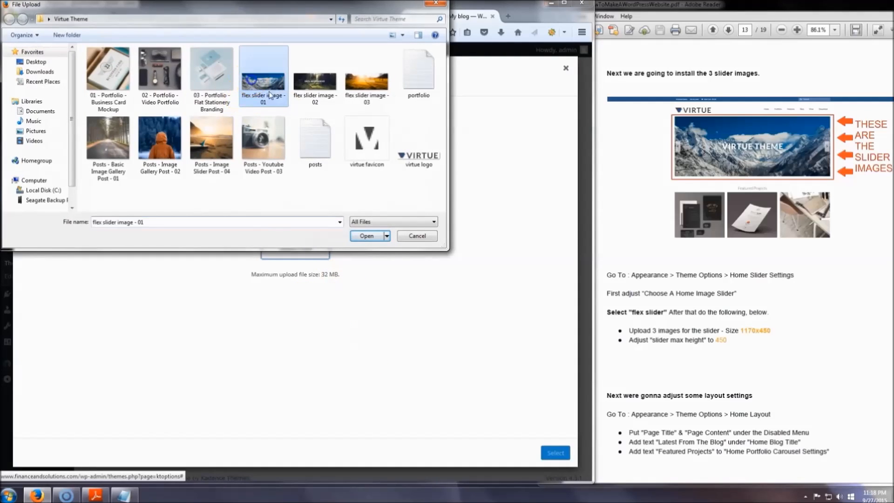
click(362, 235)
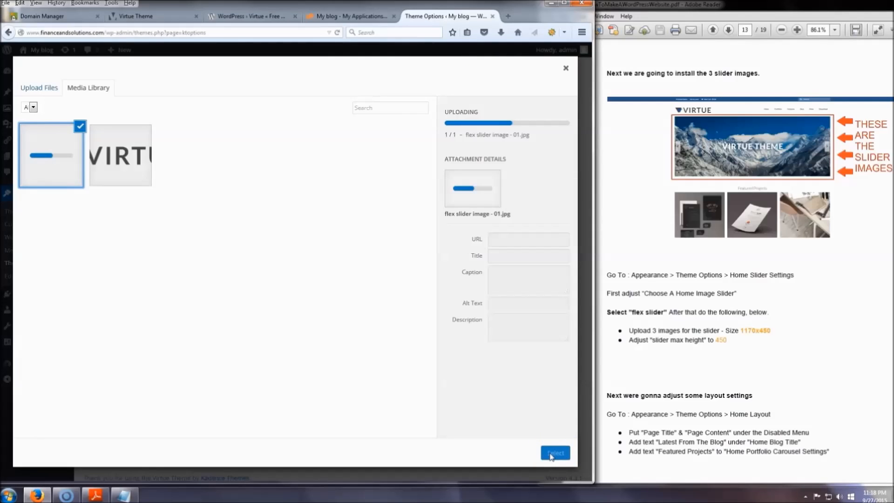
click(554, 453)
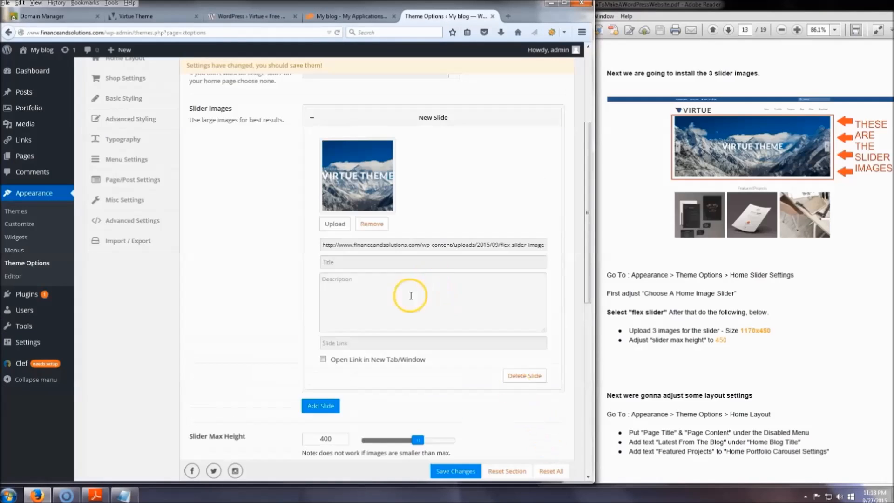
Add a second slide and upload "flex slider image - 02" as its image.
scroll(292, 362, down, 1)
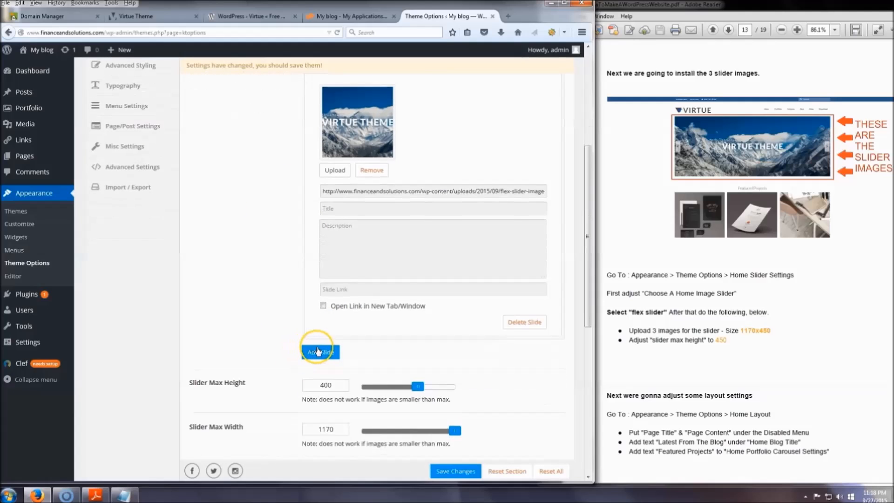
click(321, 352)
scroll(313, 340, down, 2)
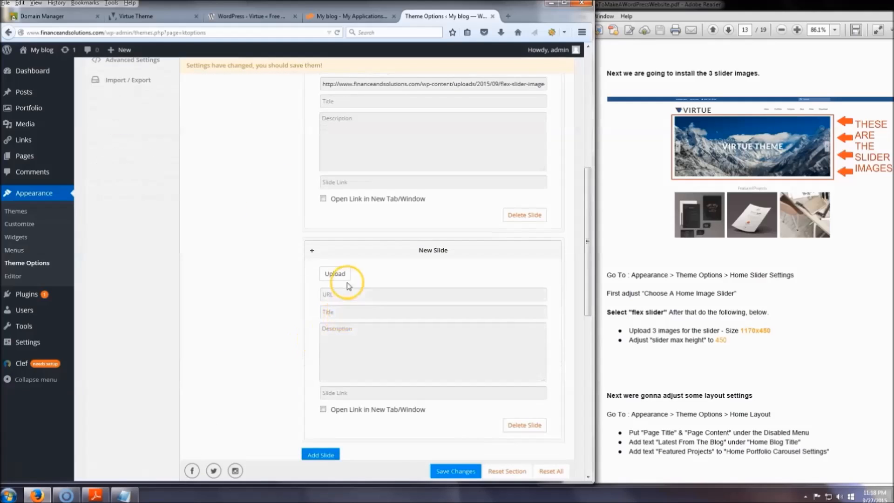
click(335, 270)
click(40, 87)
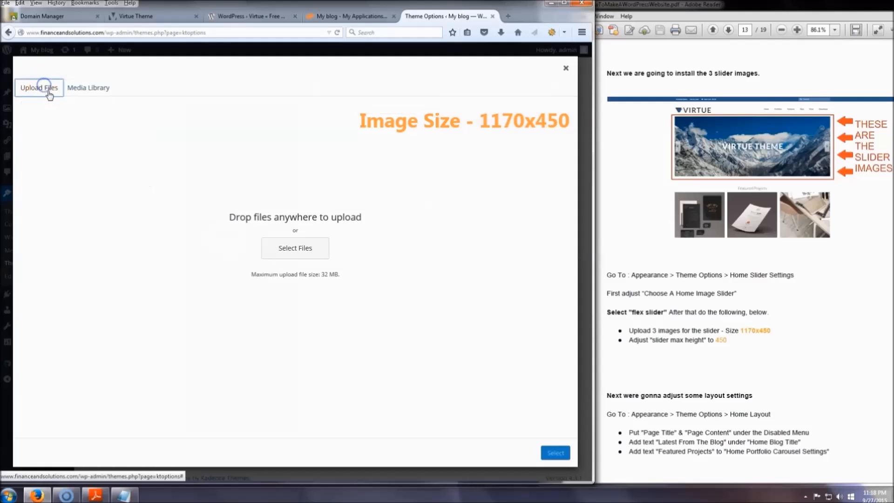
click(287, 246)
click(313, 83)
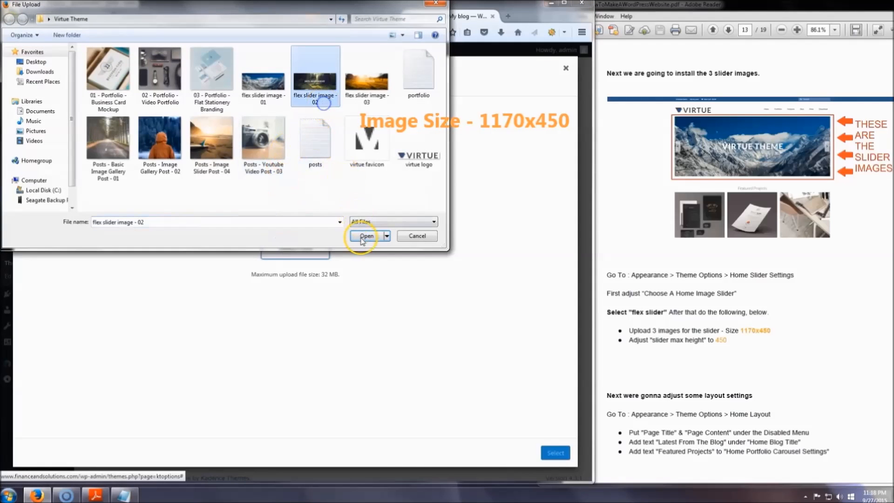
click(363, 232)
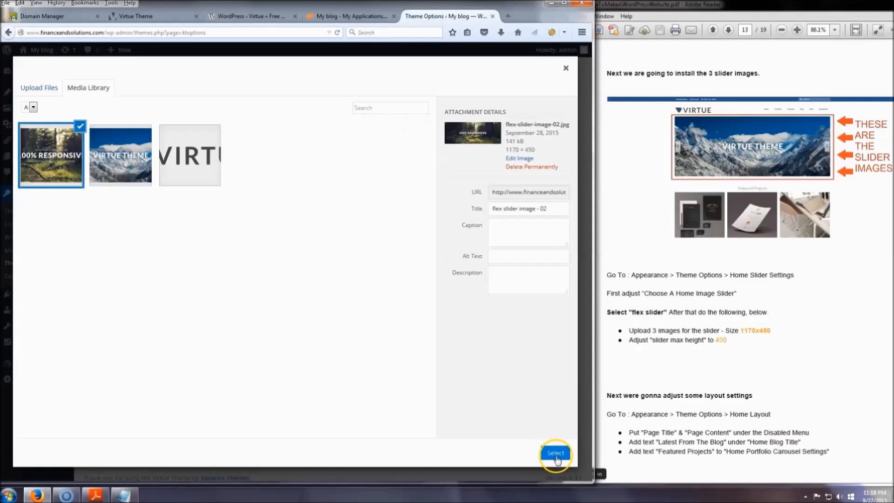
click(557, 453)
Add a third slide and upload "flex slider image - 03" as its image.
scroll(291, 316, down, 5)
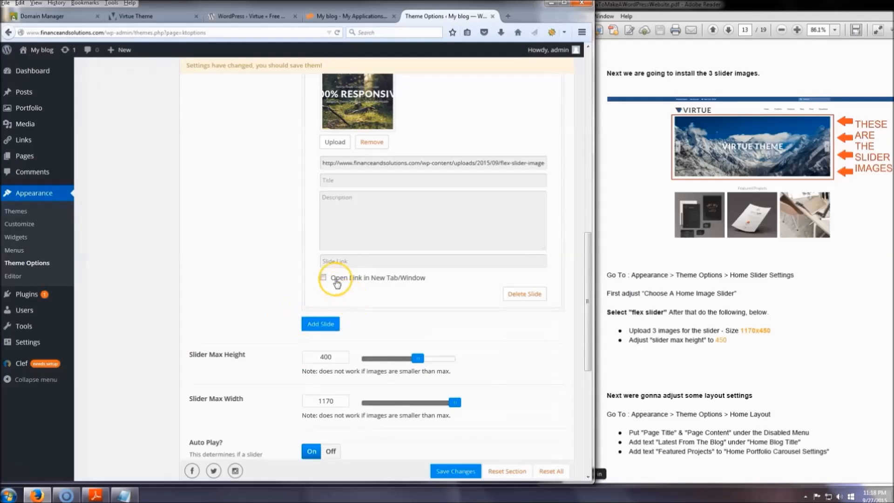
click(321, 326)
click(335, 356)
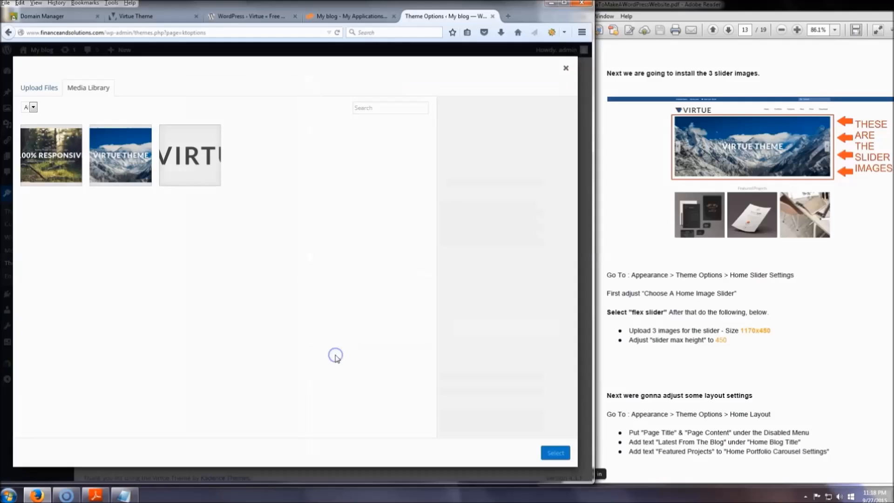
click(47, 88)
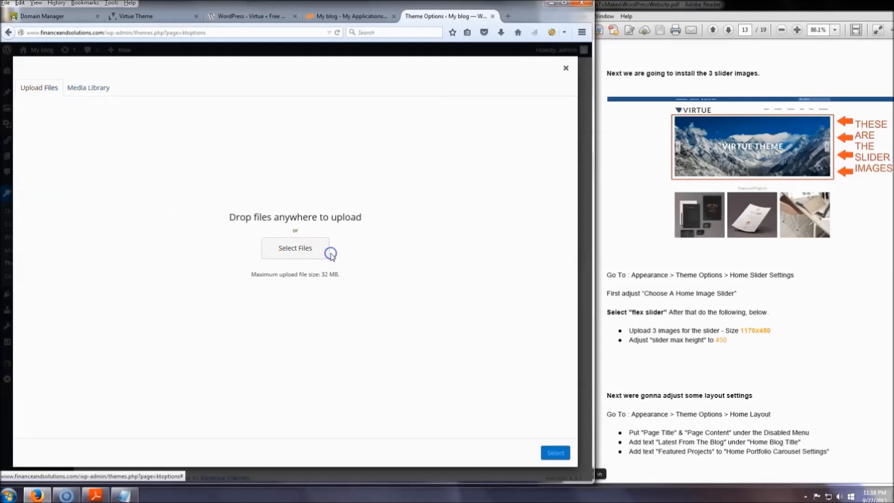
click(316, 251)
click(368, 79)
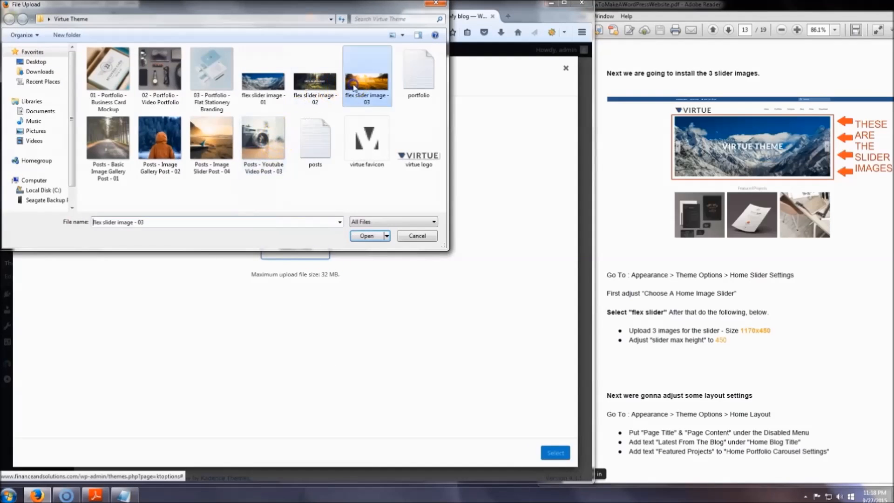
click(372, 231)
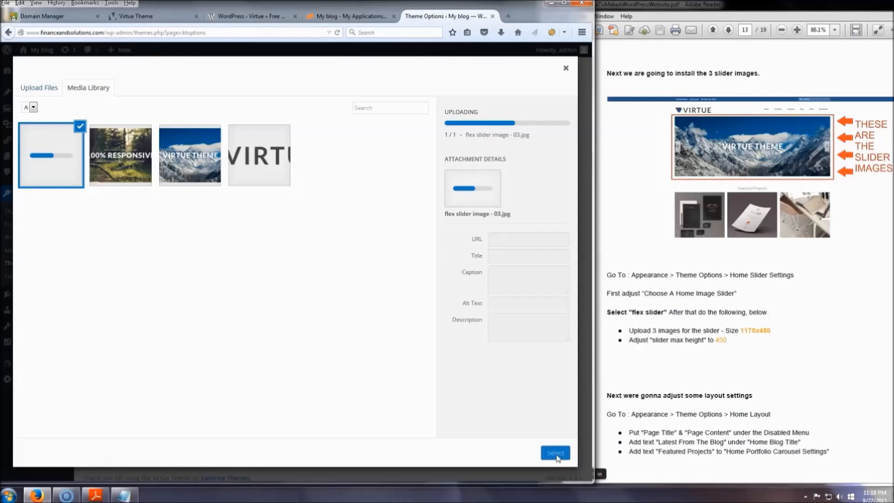
click(556, 453)
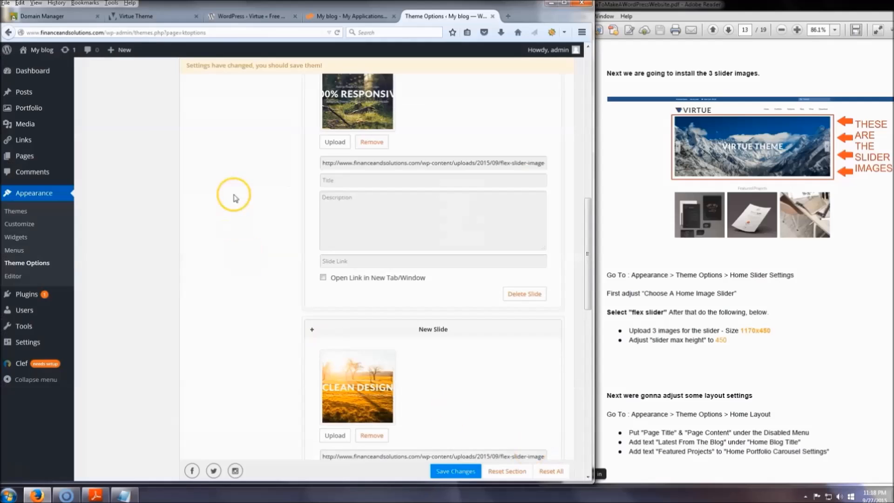
Look over the second slide's URL, Title and Description fields and the slider settings below the slides, including Slider Max Height.
click(344, 184)
scroll(356, 200, up, 2)
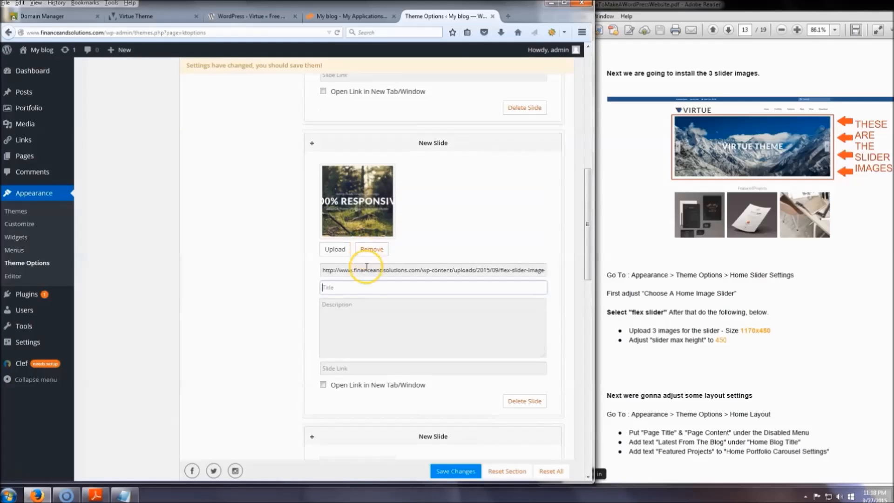
click(459, 269)
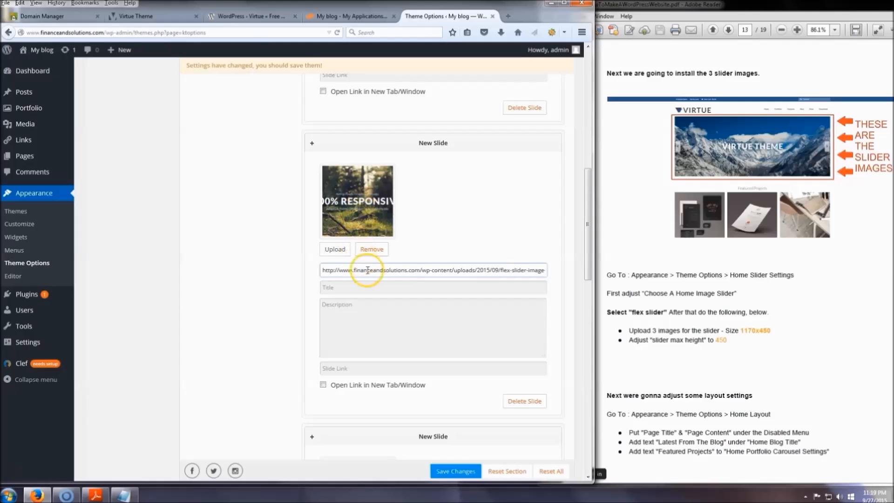
click(353, 289)
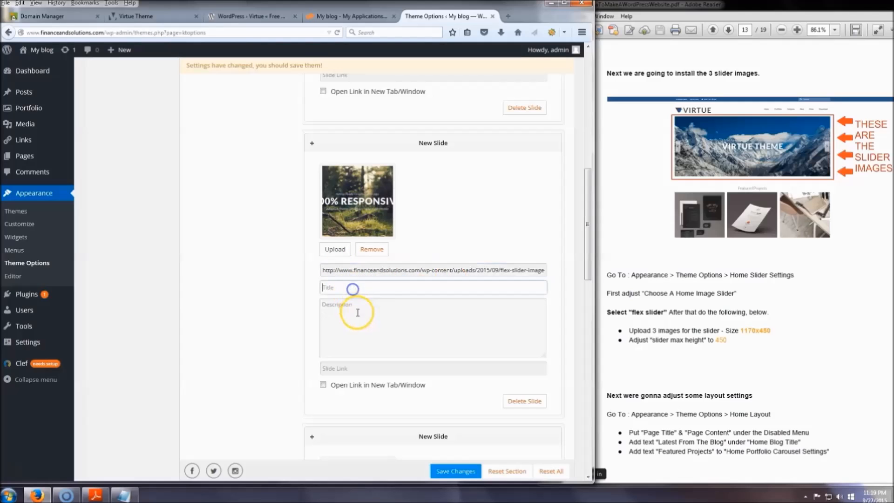
scroll(256, 279, down, 5)
scroll(268, 256, down, 10)
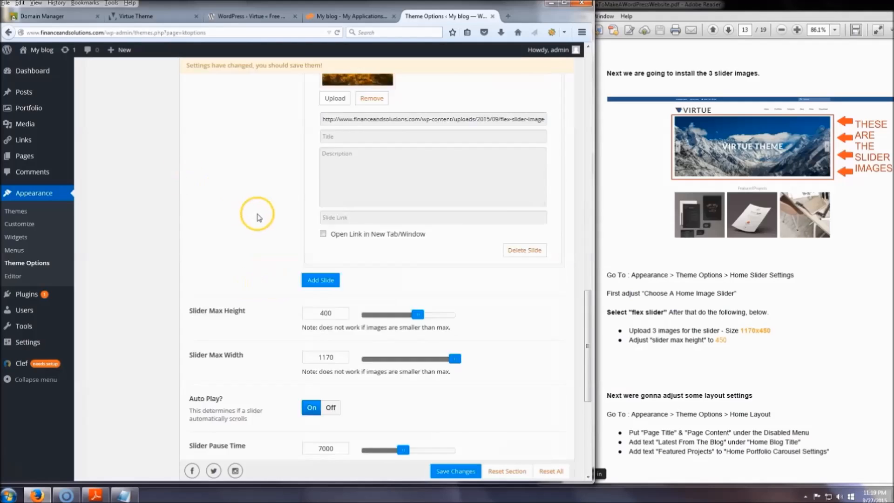
scroll(234, 140, down, 2)
scroll(239, 142, down, 1)
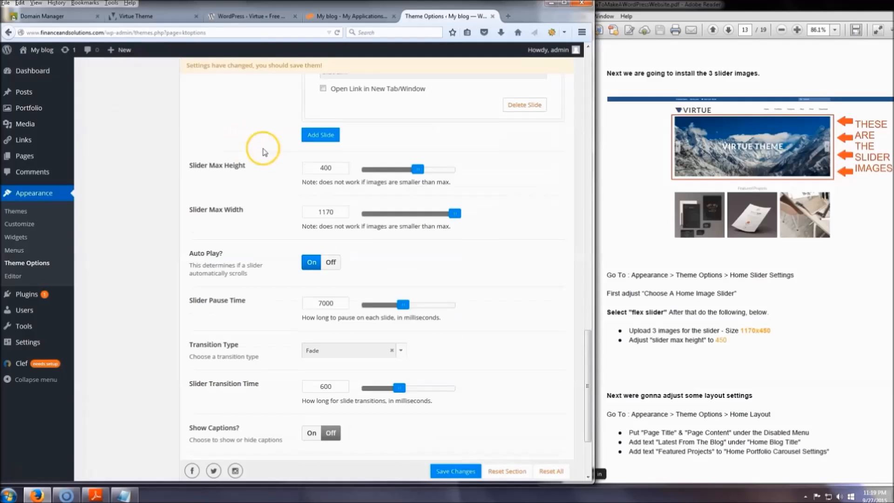
Set the Slider Max Height to 450 and save the Home Slider settings.
drag(344, 171, 281, 168)
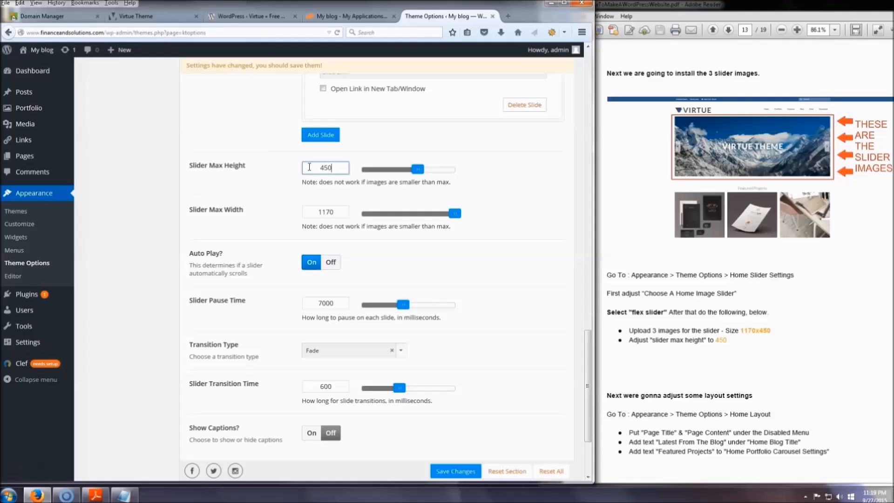
scroll(448, 481, down, 3)
click(457, 441)
scroll(474, 284, up, 15)
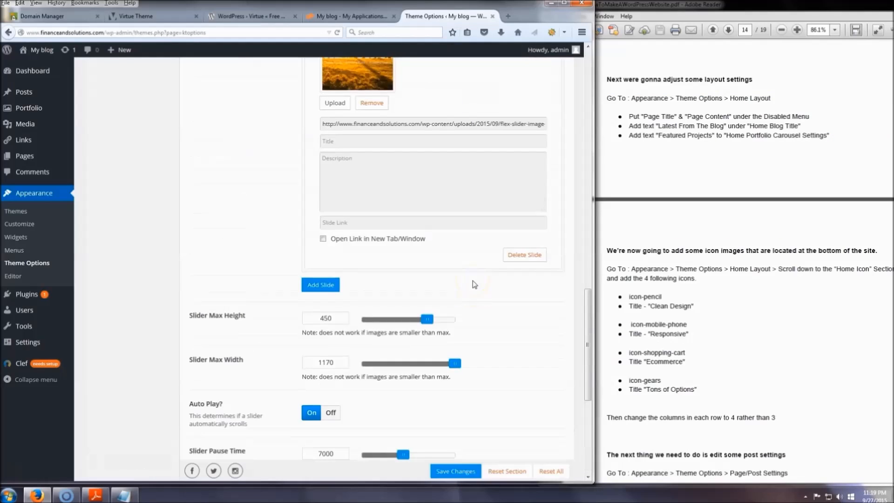
scroll(475, 285, up, 2)
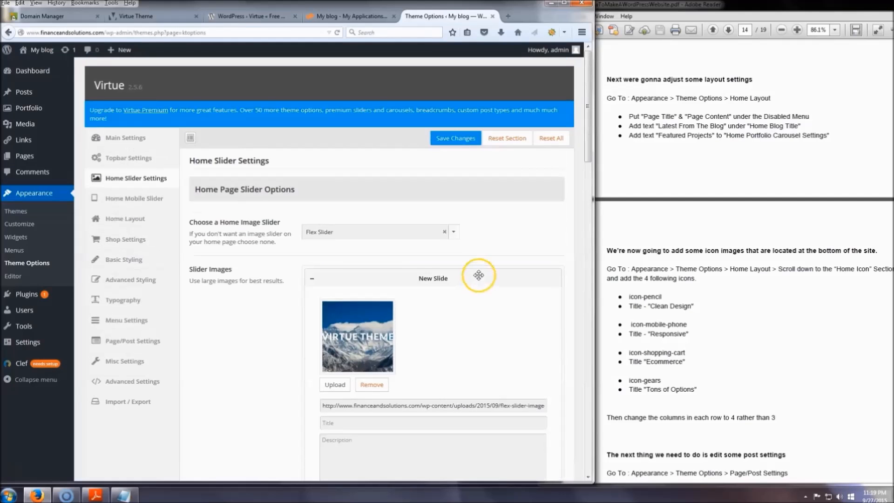
In the Home Layout manager, disable Page Title and Page Content and enable Latest Blog Posts, Portfolio Carousel and Icon Menu in that order.
click(138, 223)
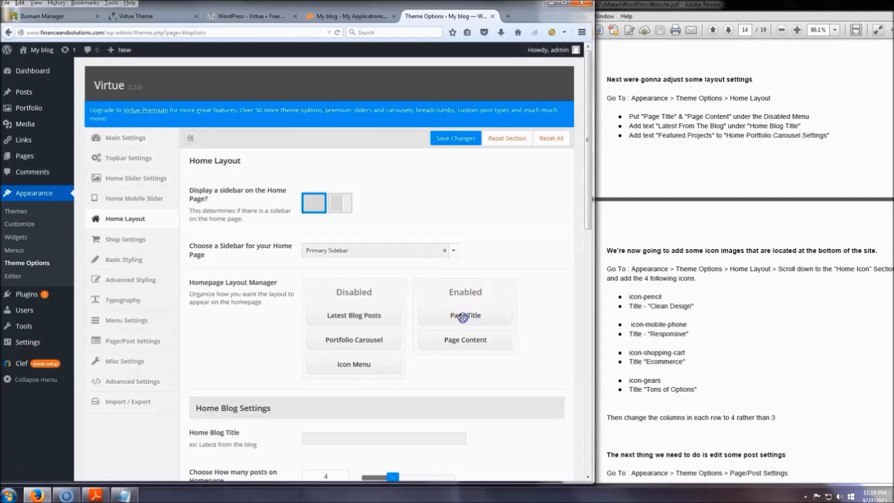
drag(463, 317, 398, 327)
mouse_move(466, 333)
mouse_down()
mouse_move(344, 344)
mouse_move(347, 355)
mouse_move(468, 324)
mouse_up()
drag(403, 382, 479, 356)
drag(372, 381, 470, 378)
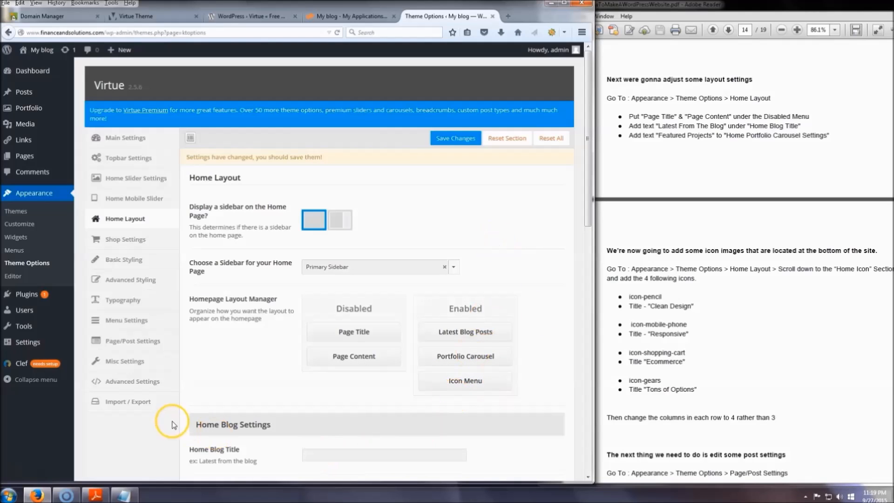
Set the Home Blog Title to "Latest From The Blog".
scroll(236, 311, down, 3)
click(331, 328)
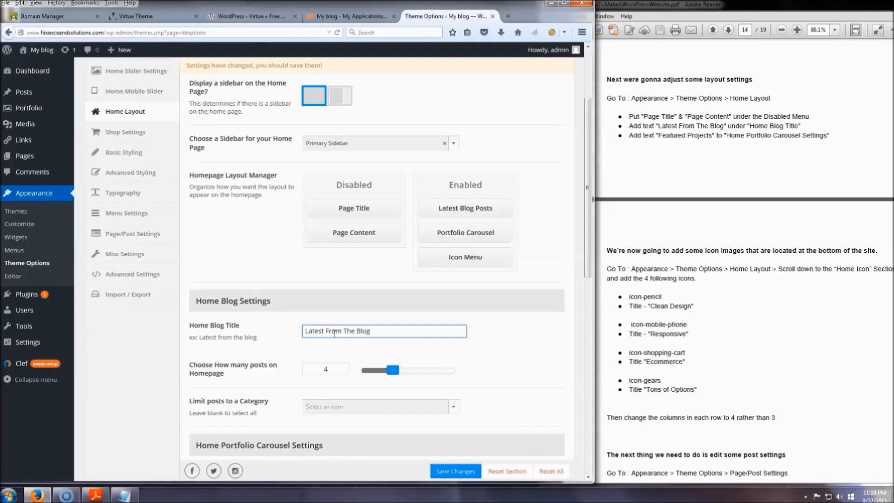
click(502, 328)
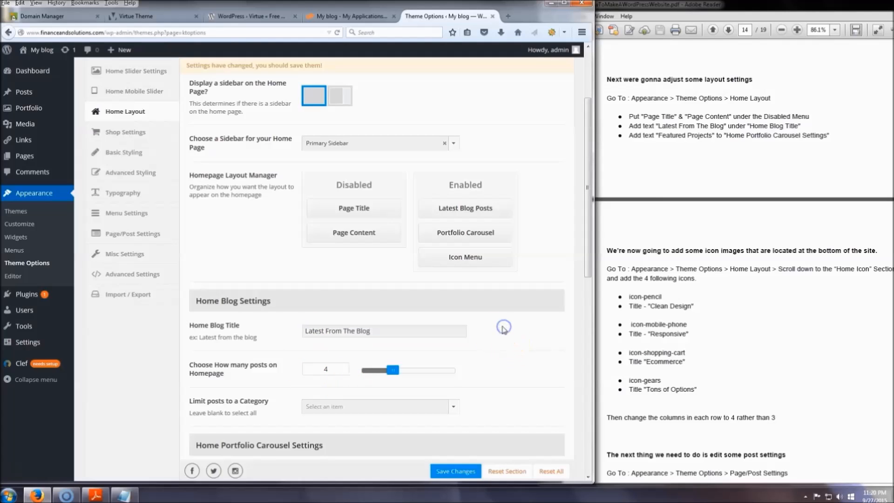
Set the Home Portfolio Carousel title to "Featured Projects".
scroll(503, 332, down, 3)
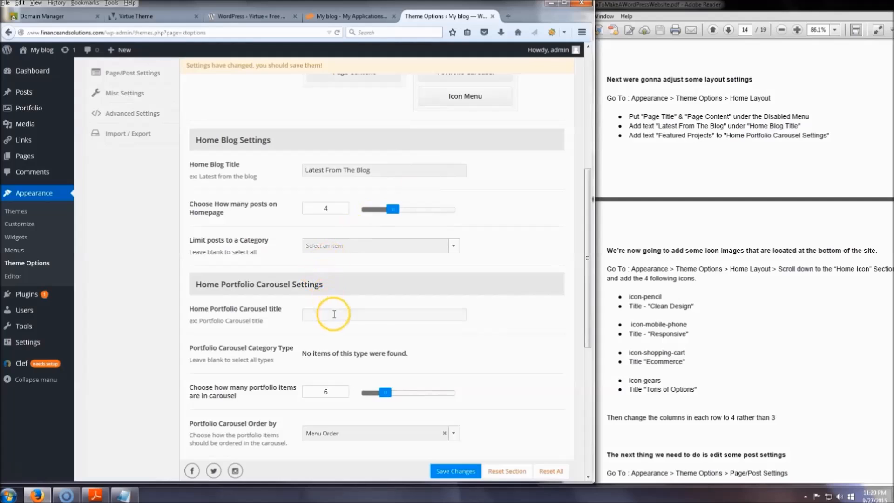
click(373, 316)
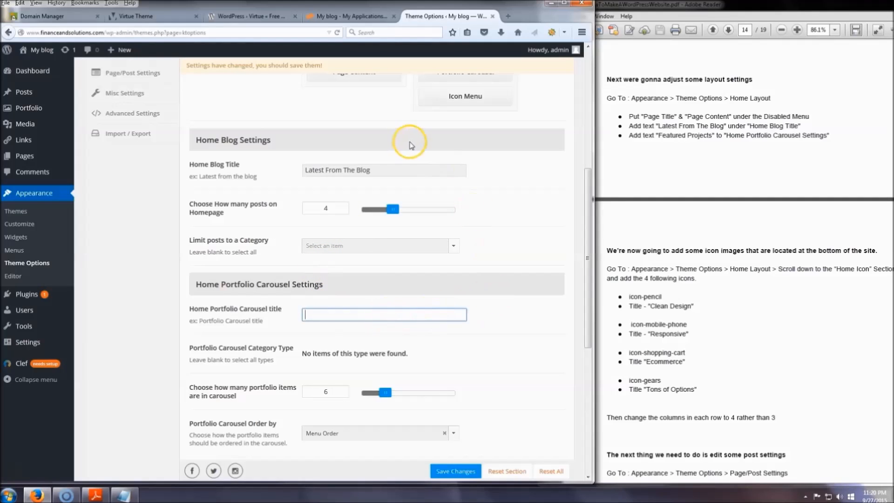
mouse_move(79, 66)
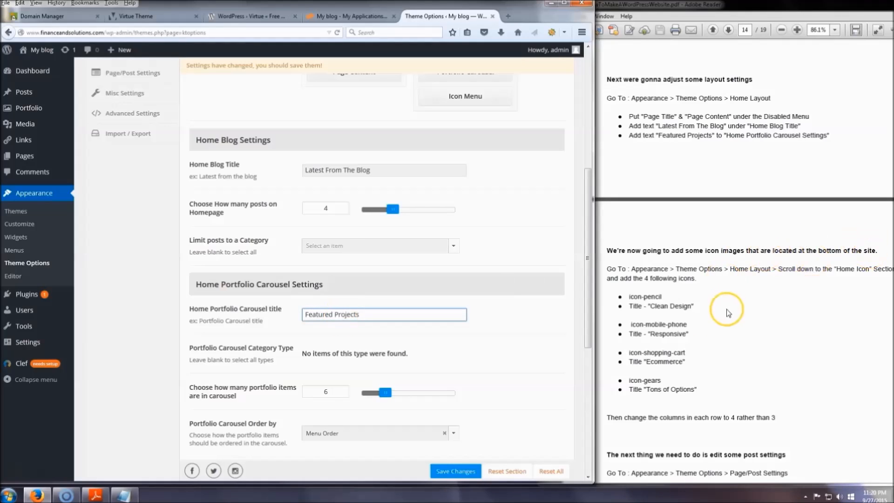
click(502, 325)
click(391, 172)
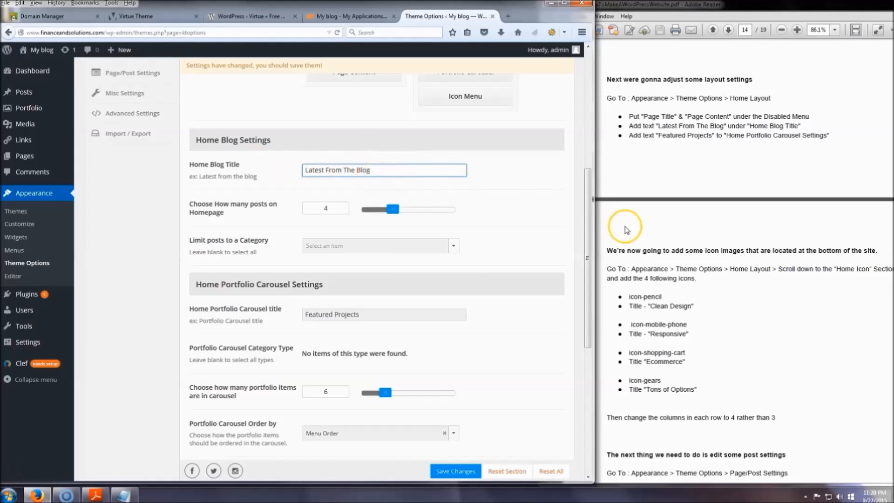
click(383, 170)
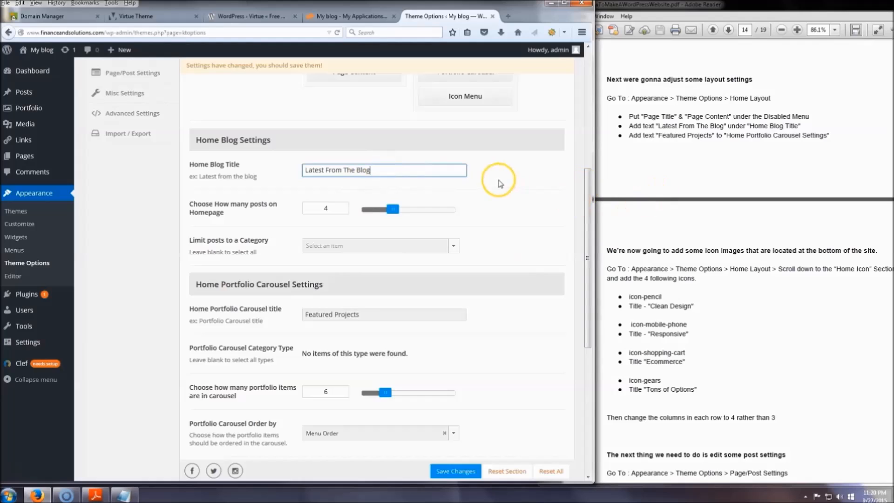
click(387, 314)
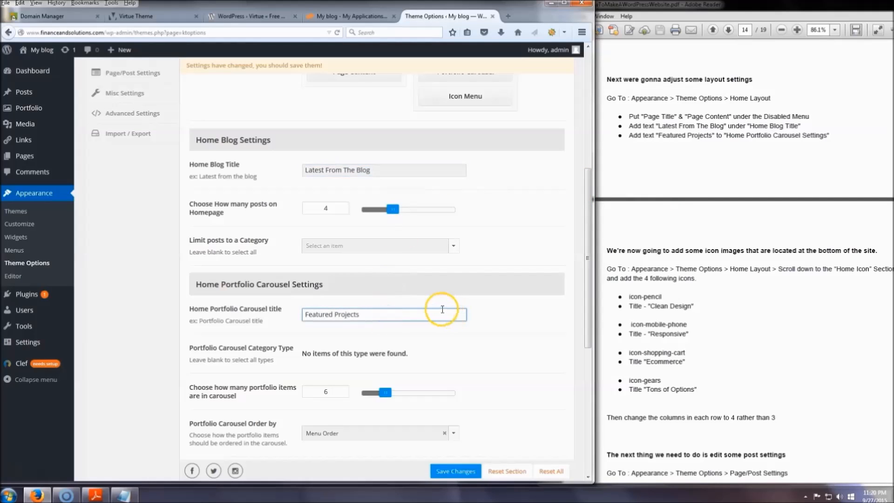
click(489, 322)
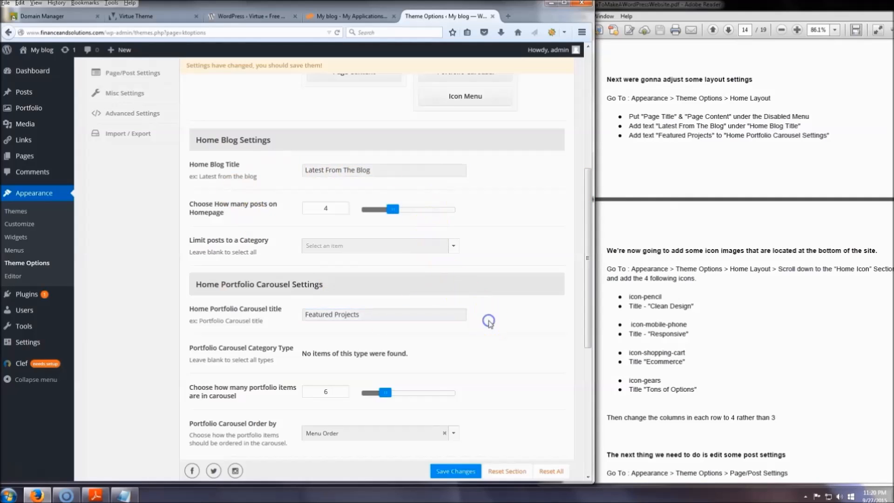
Expand the first entry of the Home Icon Menu, choose icon-pencil for it and title it "Clean Design".
scroll(494, 324, down, 3)
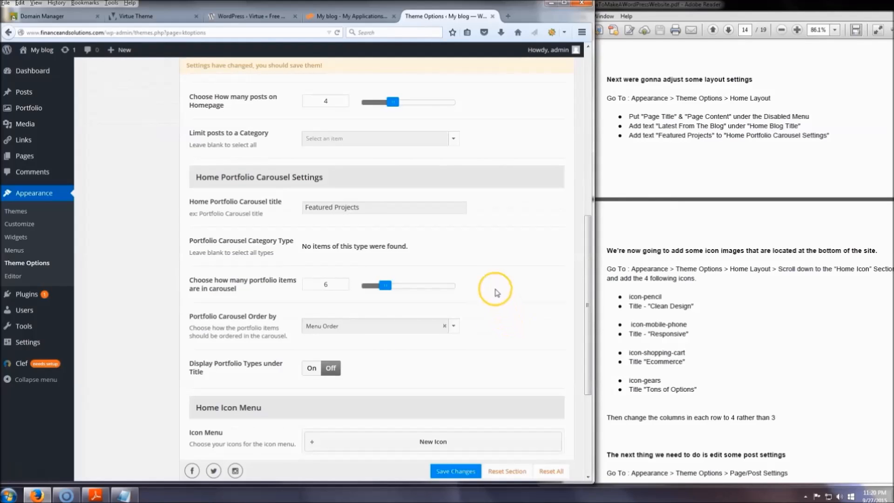
scroll(474, 257, down, 5)
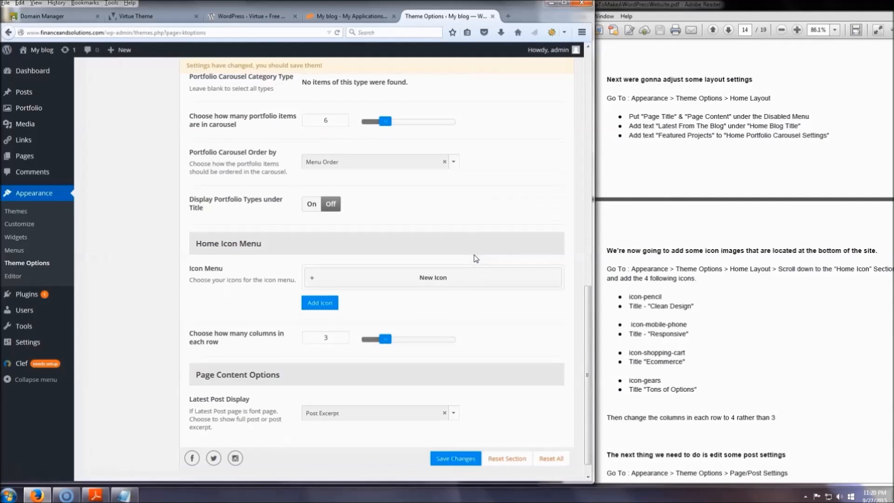
click(310, 259)
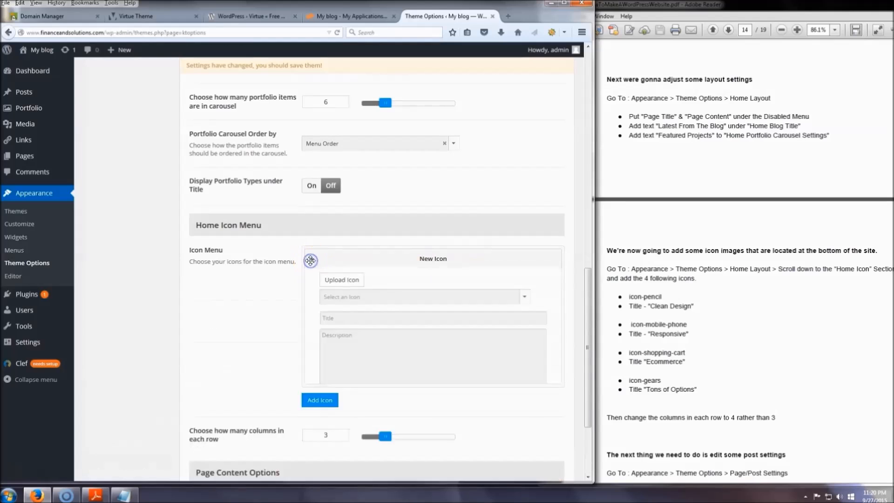
click(343, 285)
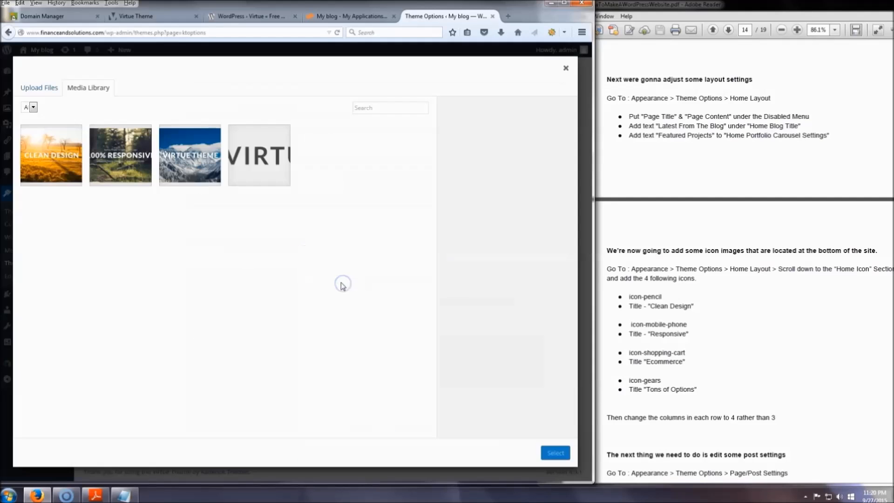
click(566, 68)
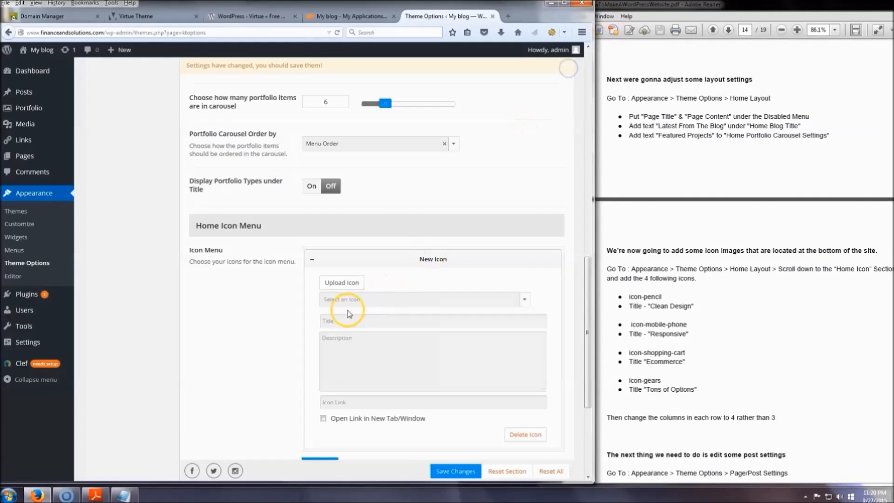
click(353, 300)
text(pencil)
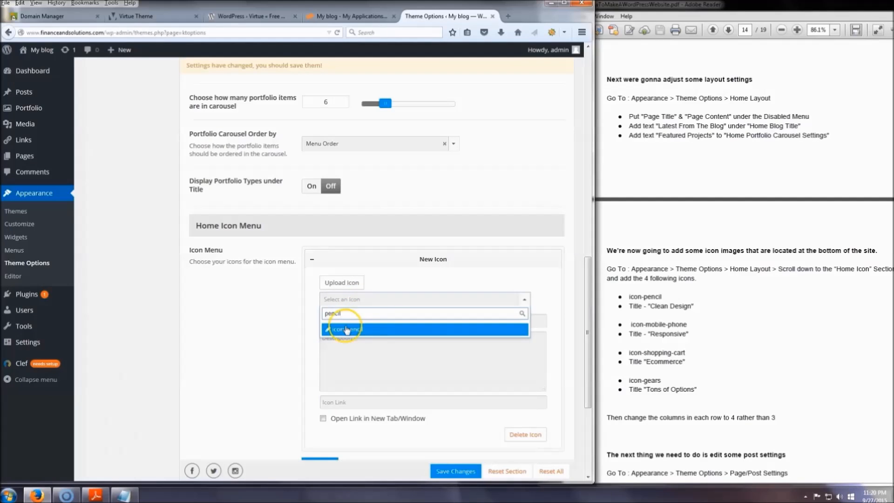
click(347, 330)
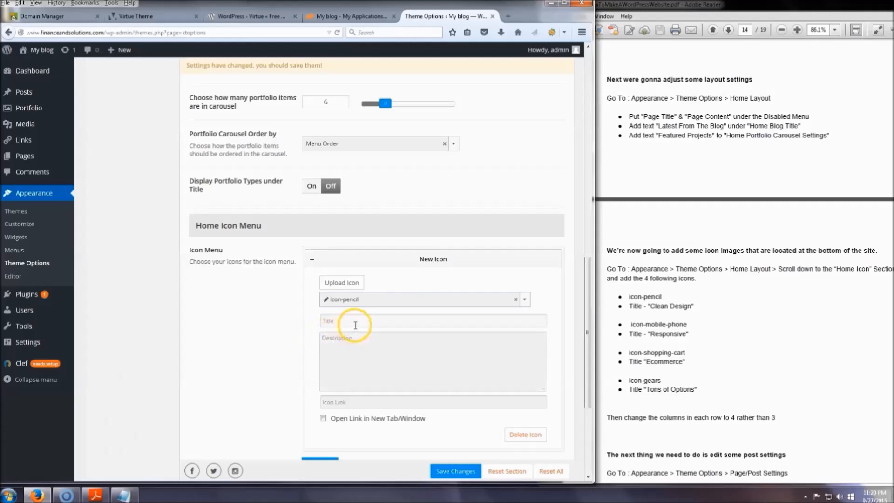
click(357, 323)
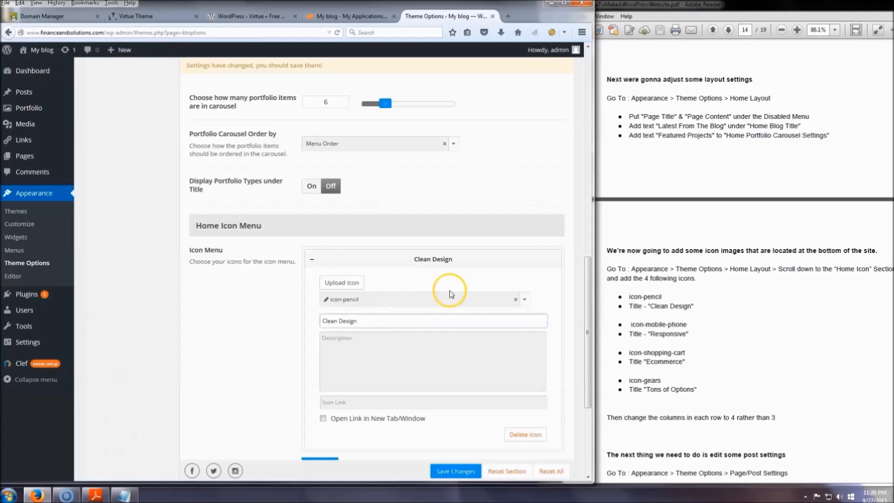
Add a second entry to the Home Icon Menu with icon-mobile-phone and the title "Responsive".
scroll(450, 294, down, 3)
click(324, 359)
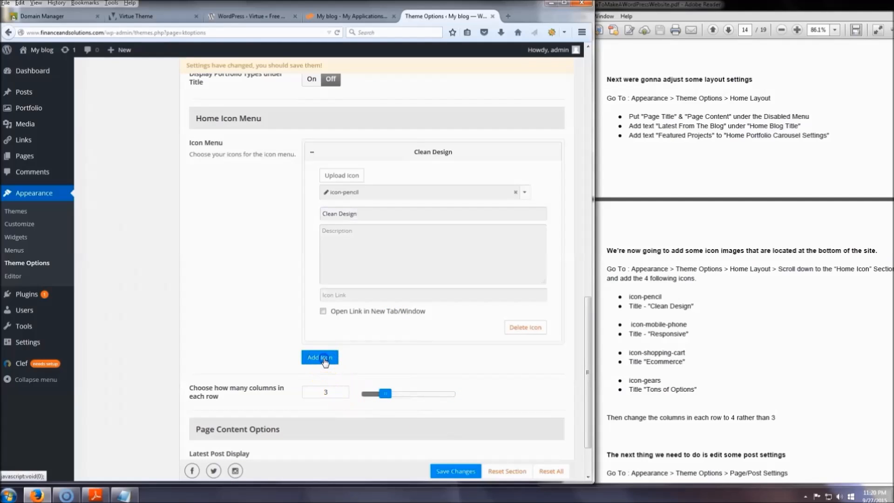
scroll(322, 370, down, 1)
click(358, 353)
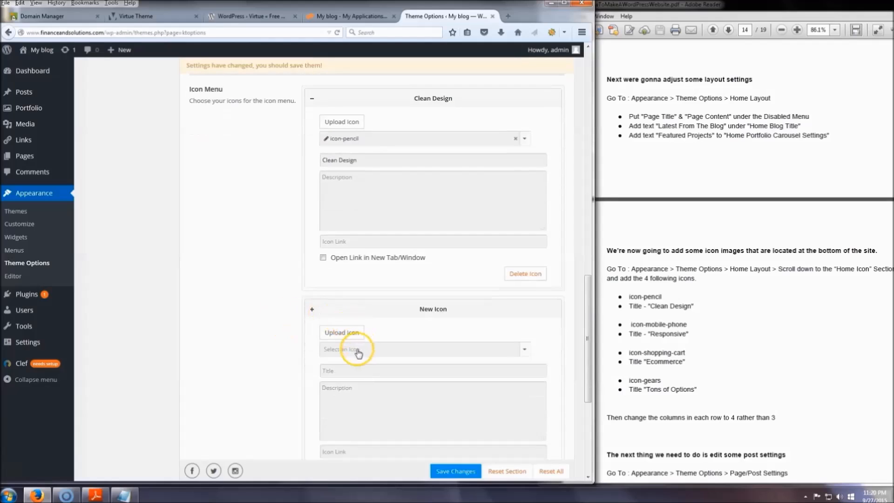
click(358, 352)
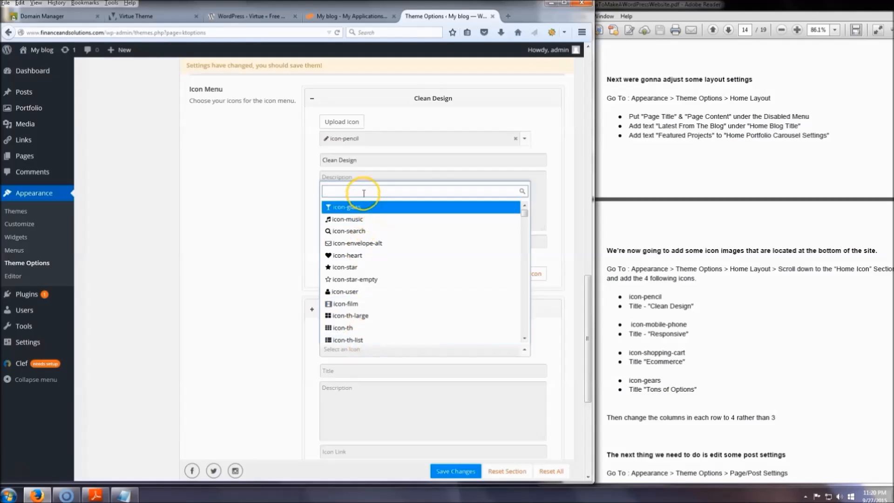
text(mobile)
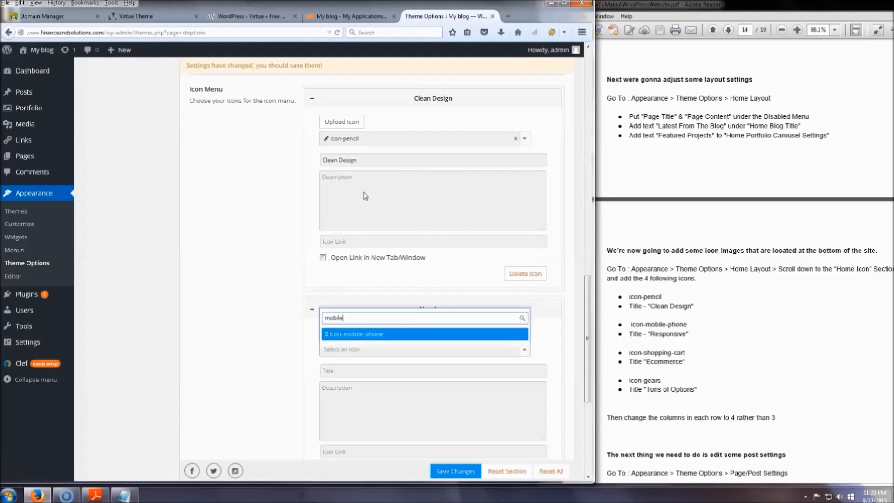
click(364, 336)
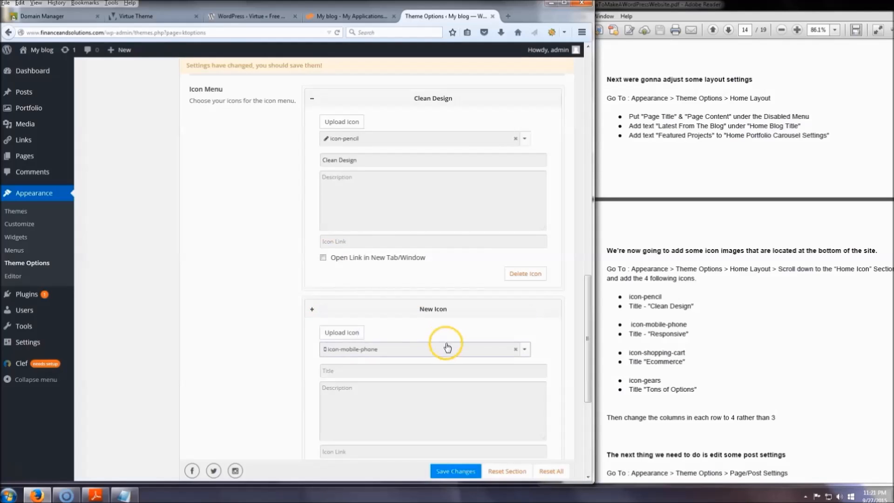
scroll(242, 284, down, 3)
click(350, 208)
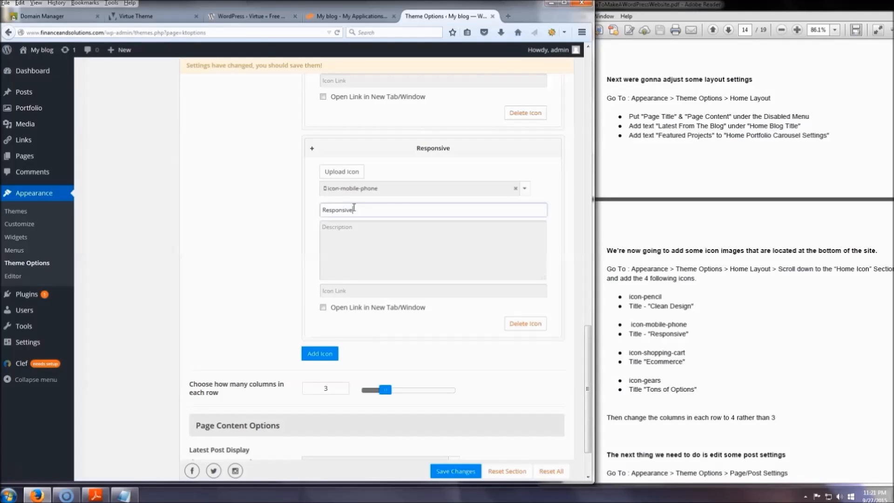
Add a third entry to the Home Icon Menu with icon-shopping-cart and the title "Ecommerce".
click(320, 354)
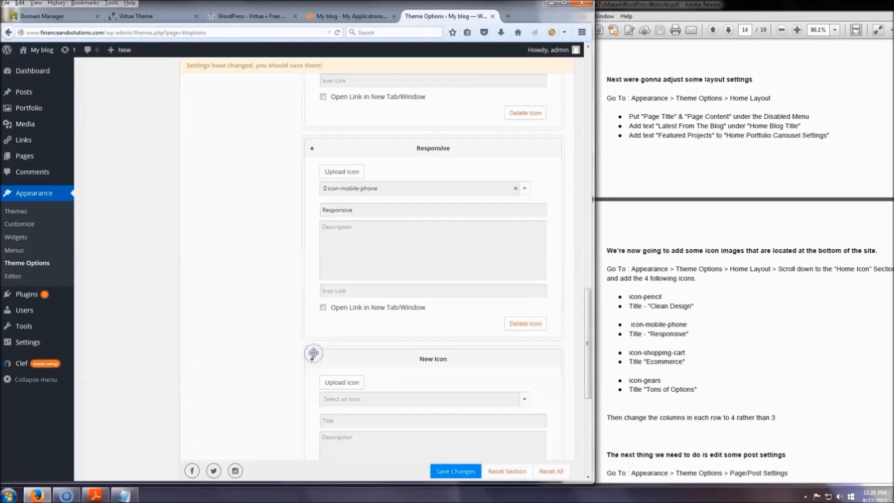
scroll(324, 351, down, 3)
click(345, 241)
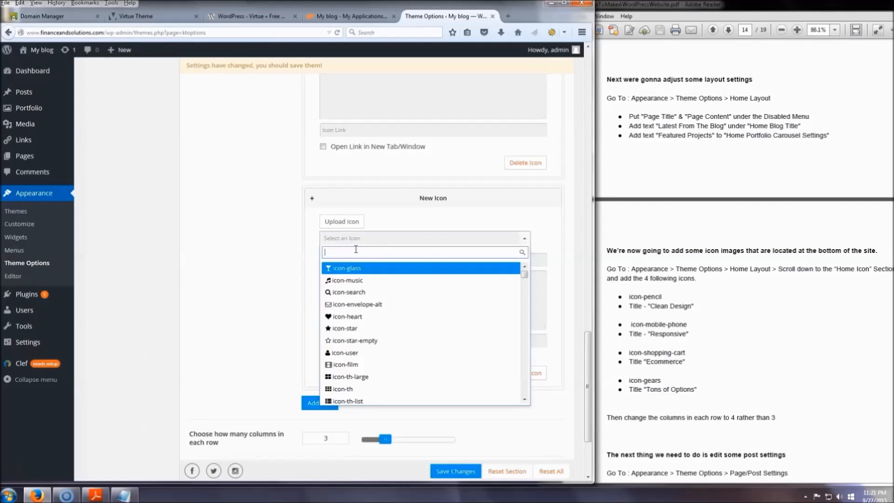
text(shoppin)
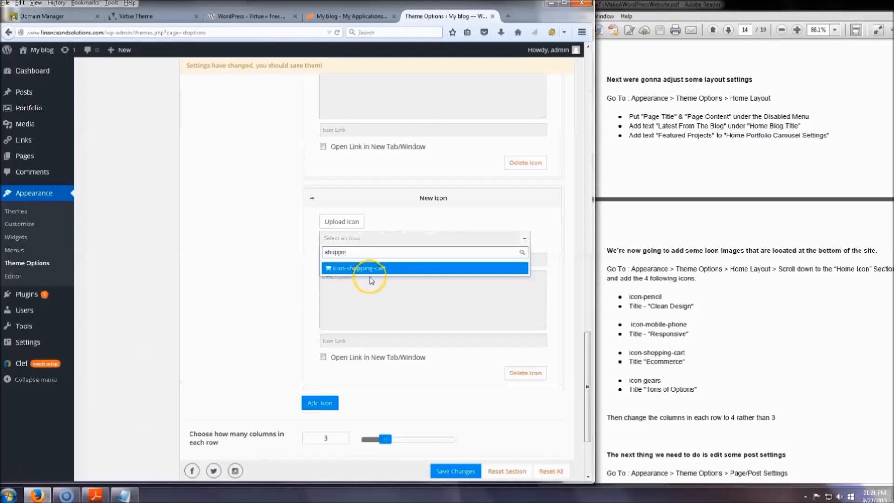
click(371, 269)
click(356, 265)
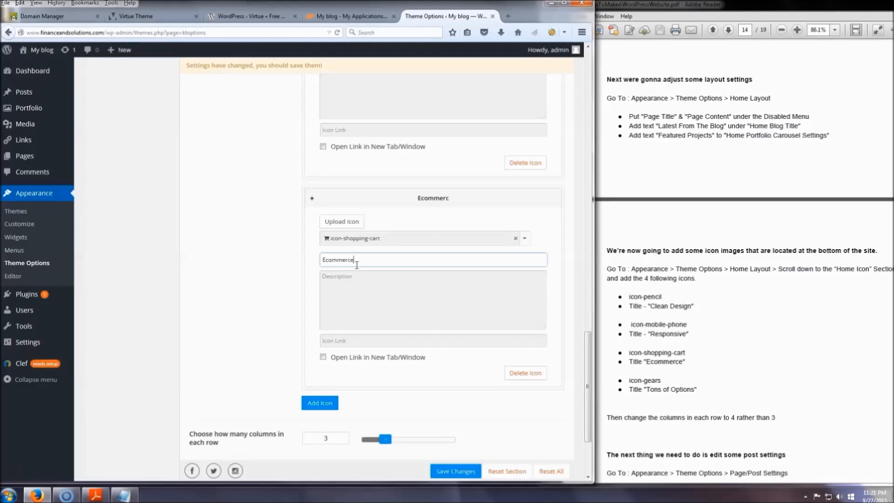
Add a fourth entry to the Home Icon Menu with icon-gears and the title "Tons of Options".
click(320, 403)
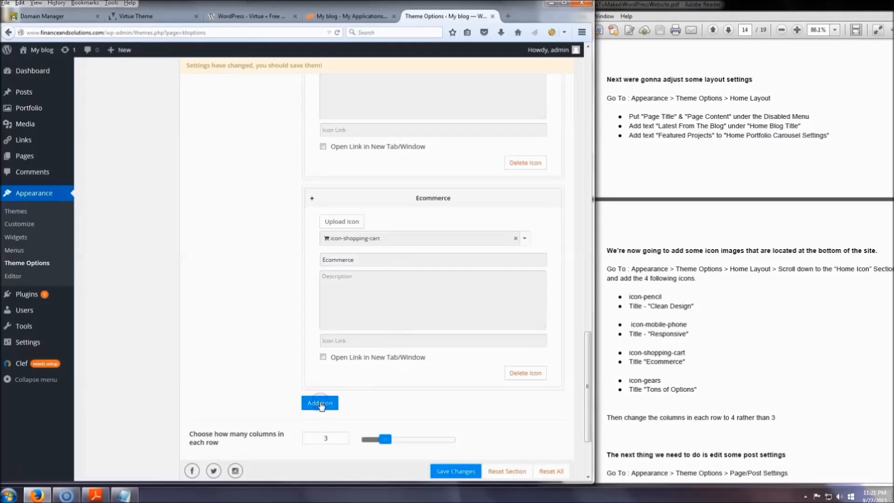
scroll(287, 339, down, 3)
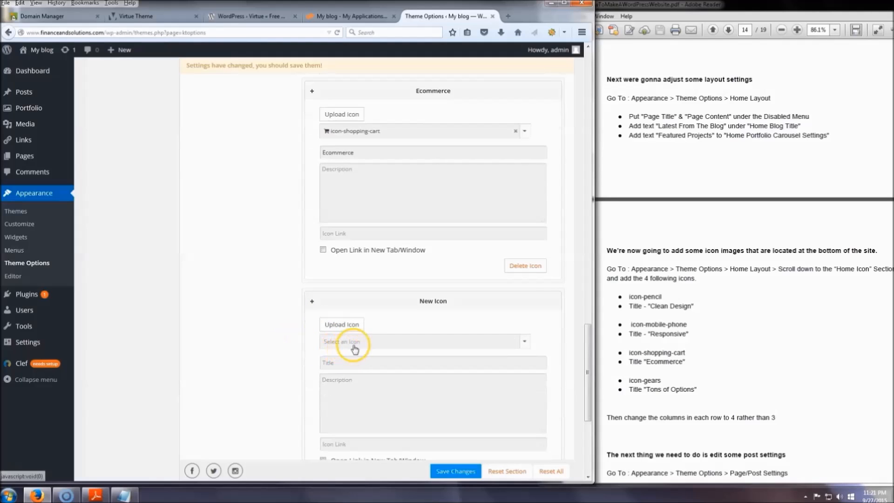
click(359, 344)
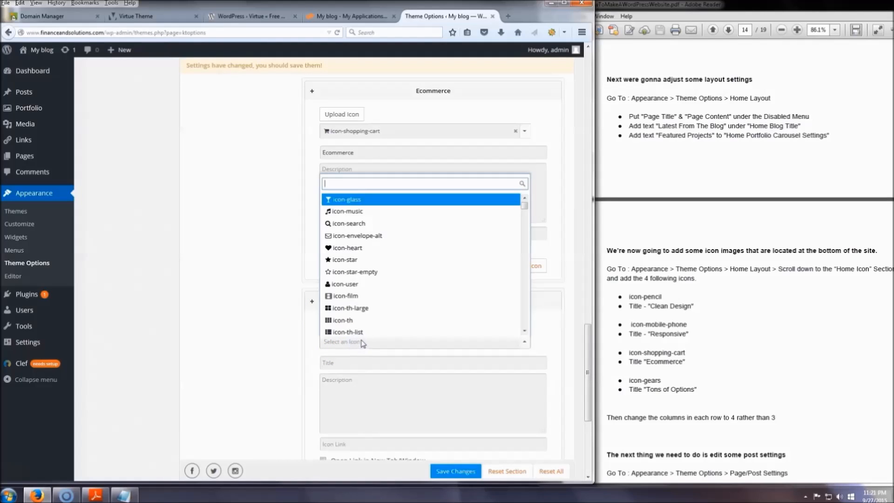
text(gears)
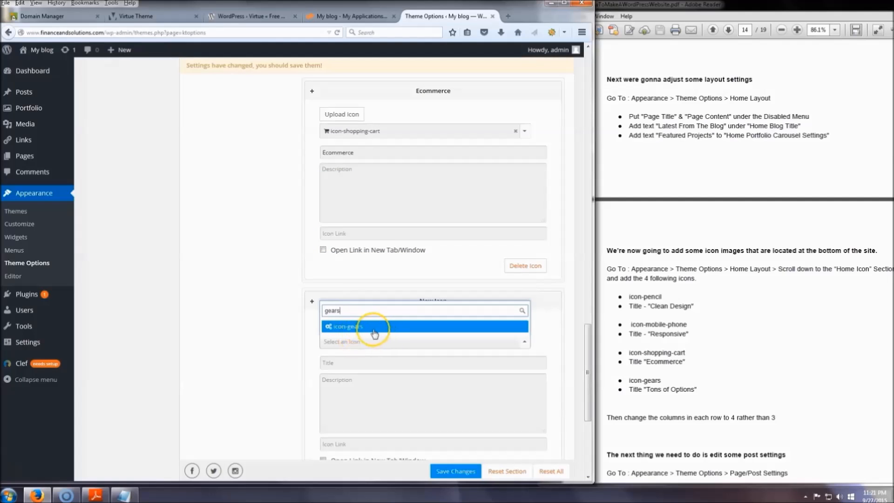
click(368, 327)
click(350, 363)
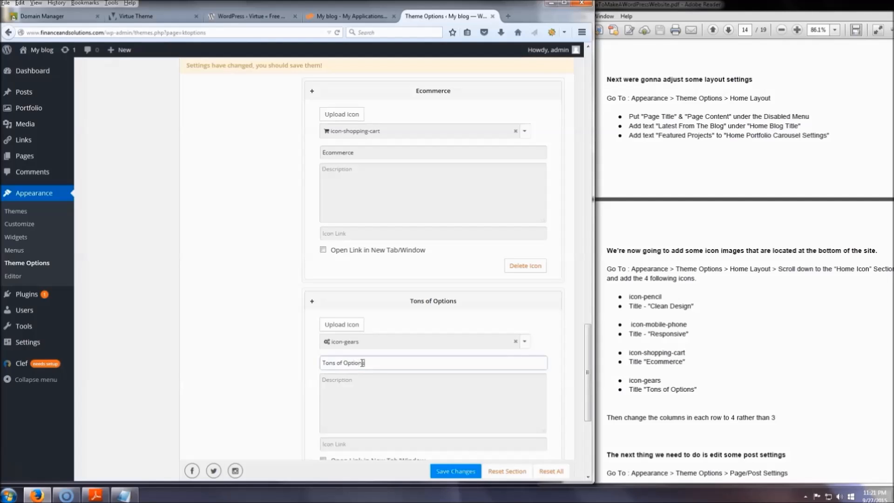
Set the number of icon menu columns in each row to 4 and save the theme options.
scroll(316, 323, down, 5)
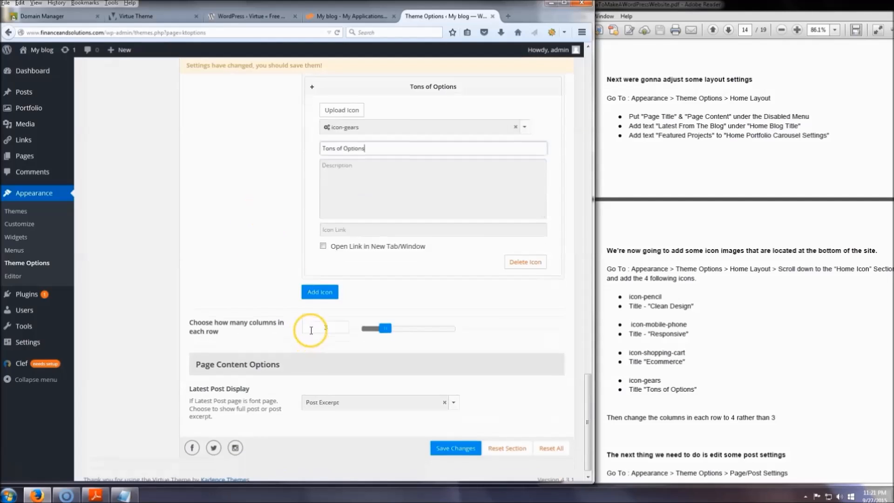
click(328, 328)
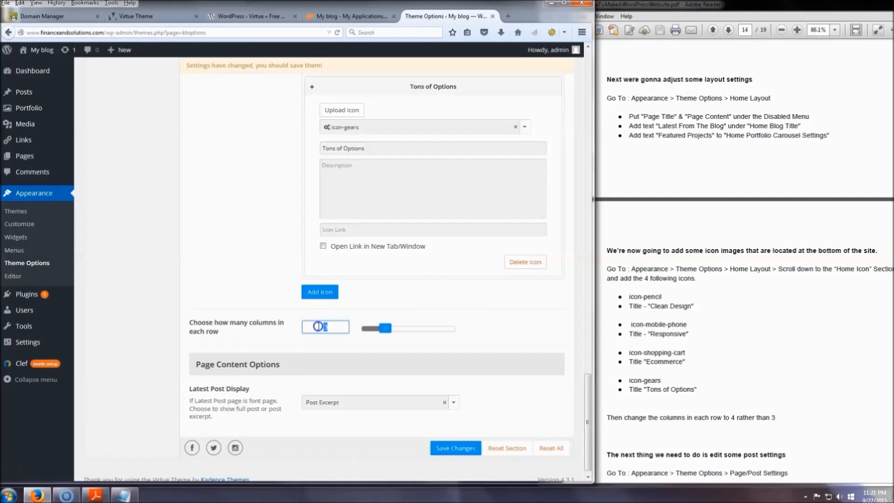
scroll(285, 267, down, 1)
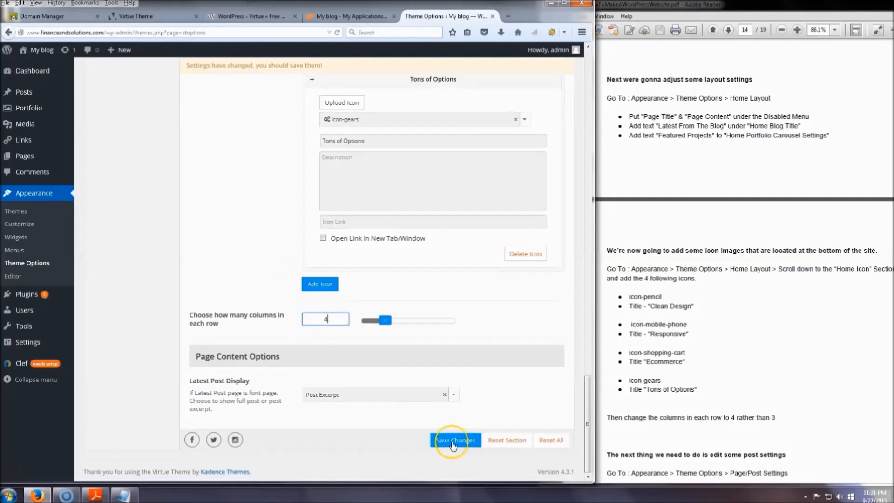
click(455, 441)
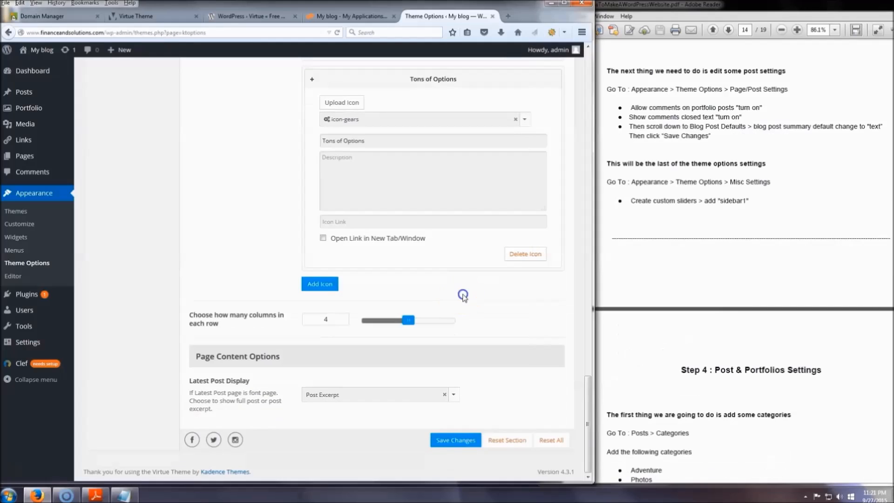
In the Page/Post Settings, turn on Allow Comments on Portfolio Posts and Show Comments Closed Text.
scroll(465, 317, up, 20)
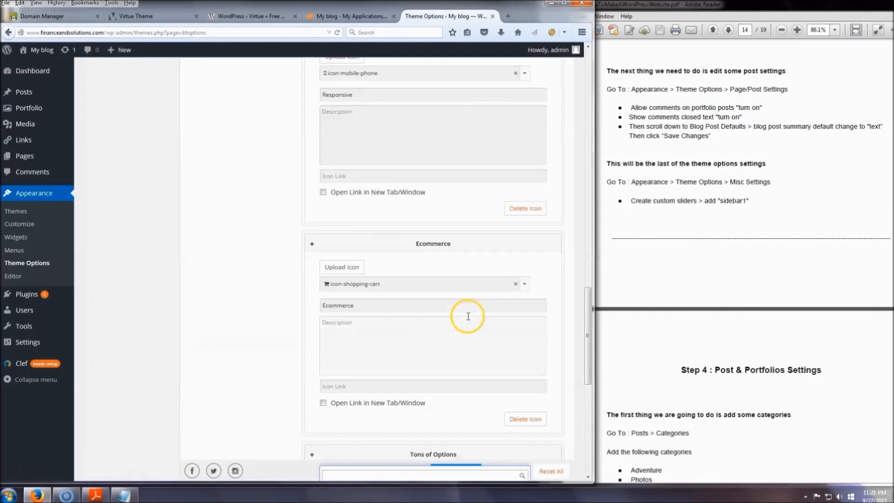
scroll(399, 317, up, 5)
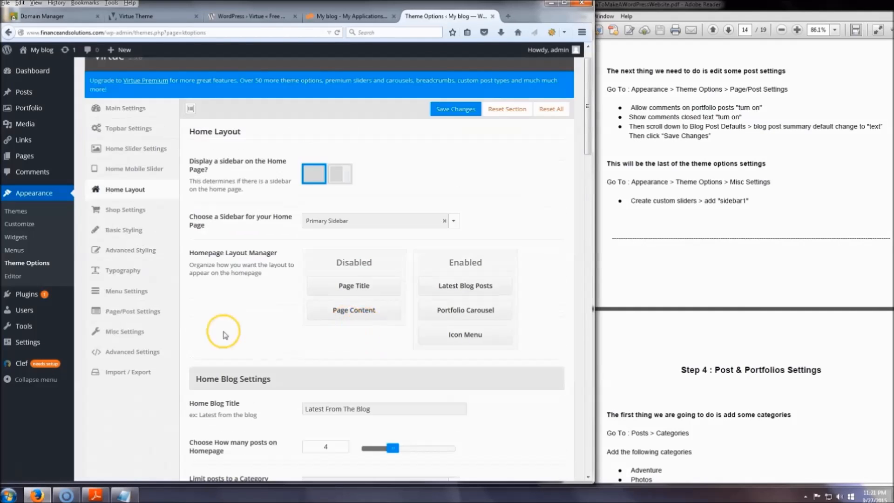
click(127, 315)
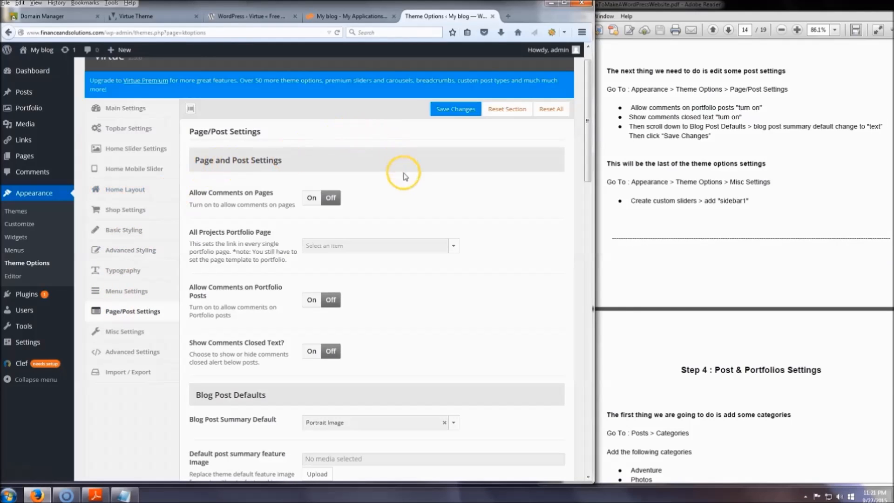
scroll(465, 223, down, 2)
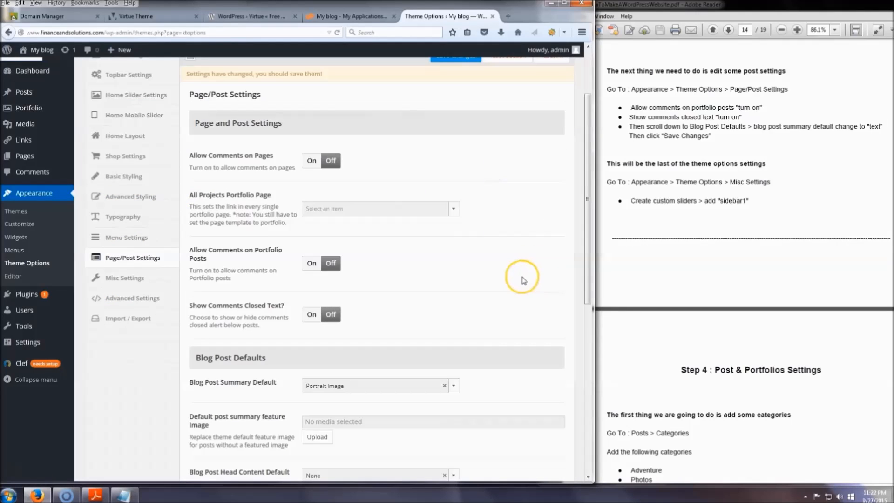
click(310, 263)
click(312, 315)
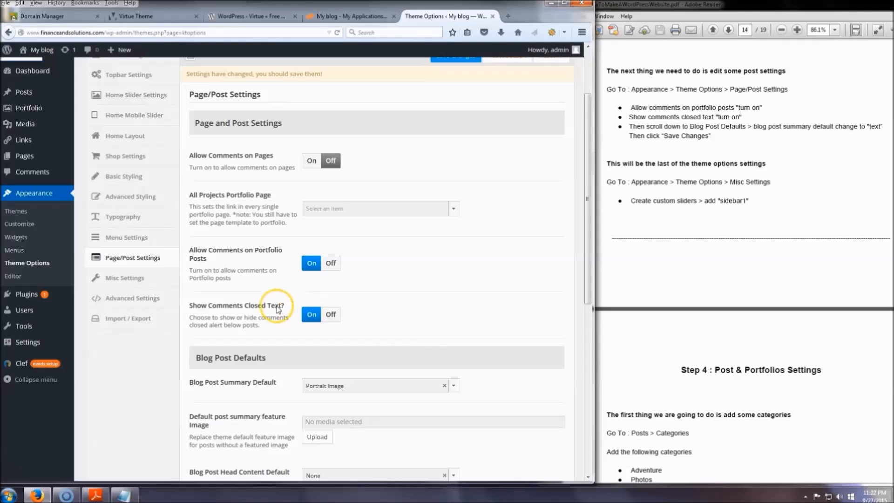
Set the Blog Post Summary Default to Text and save the theme options.
scroll(510, 256, down, 3)
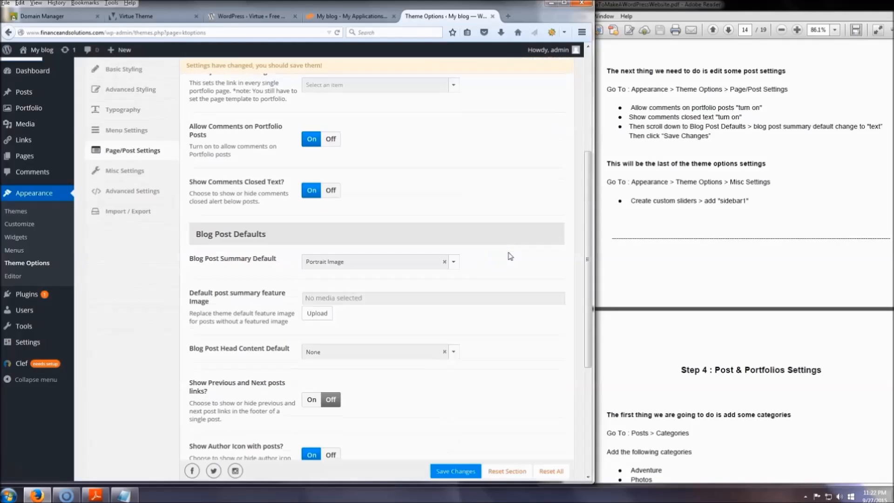
scroll(510, 256, down, 3)
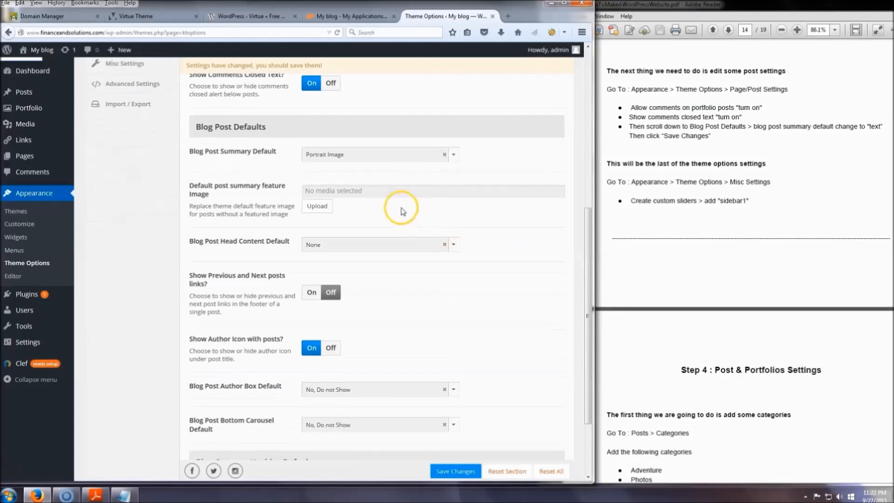
click(420, 166)
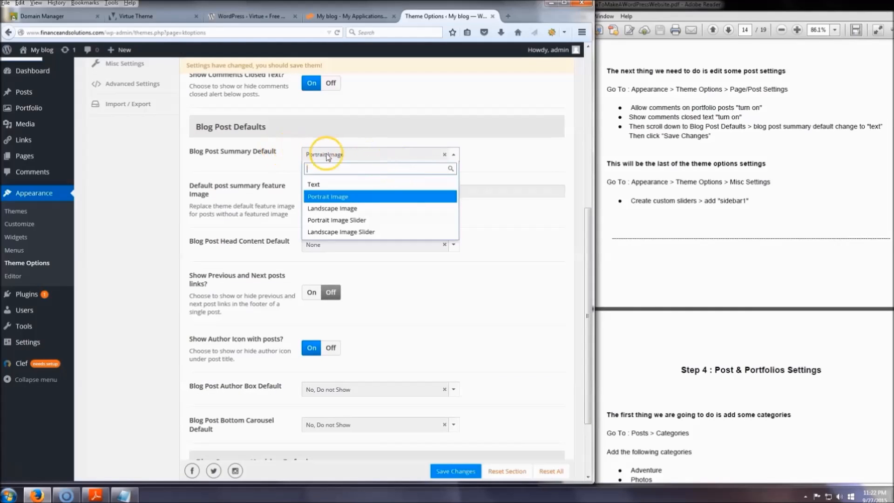
click(321, 187)
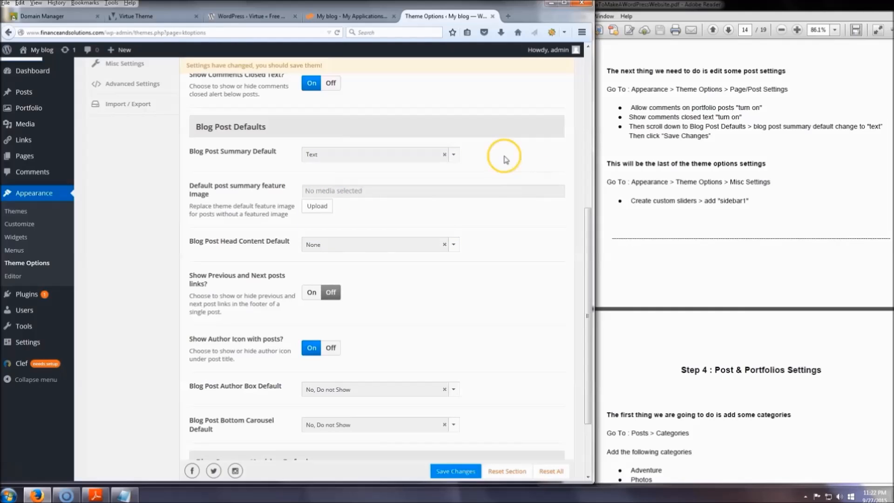
scroll(491, 184, down, 3)
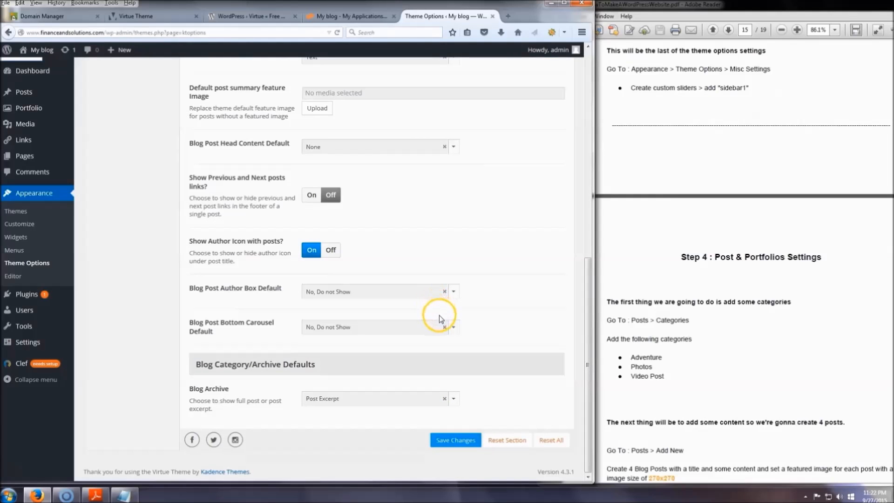
scroll(439, 315, up, 12)
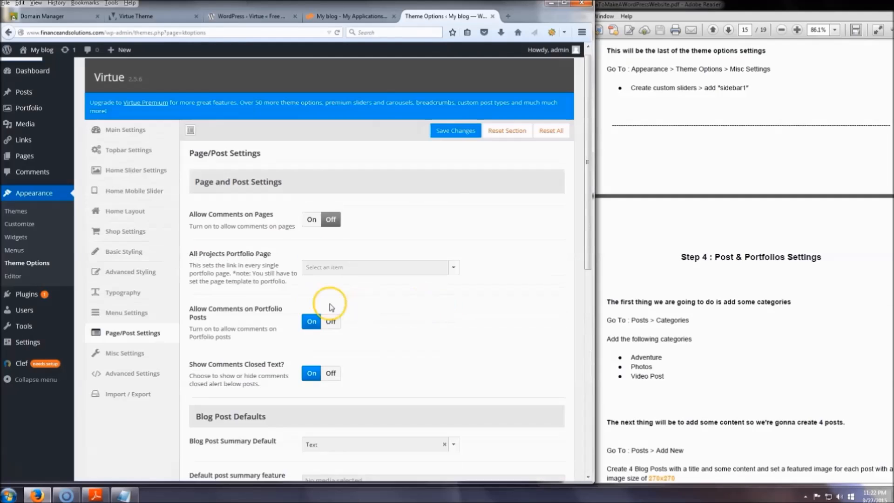
In the Misc Settings, upload virtue favicon.ico from the Virtue Theme folder and select it as the Custom Favicon.
click(124, 366)
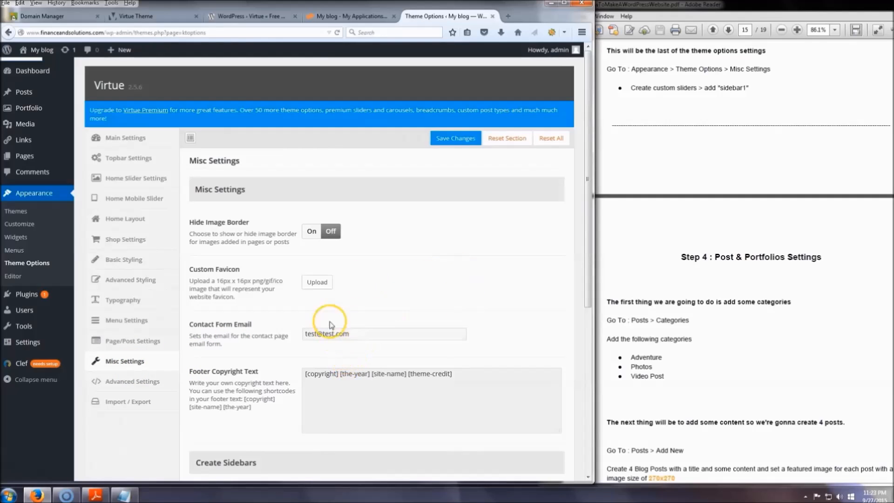
scroll(425, 245, down, 2)
click(494, 278)
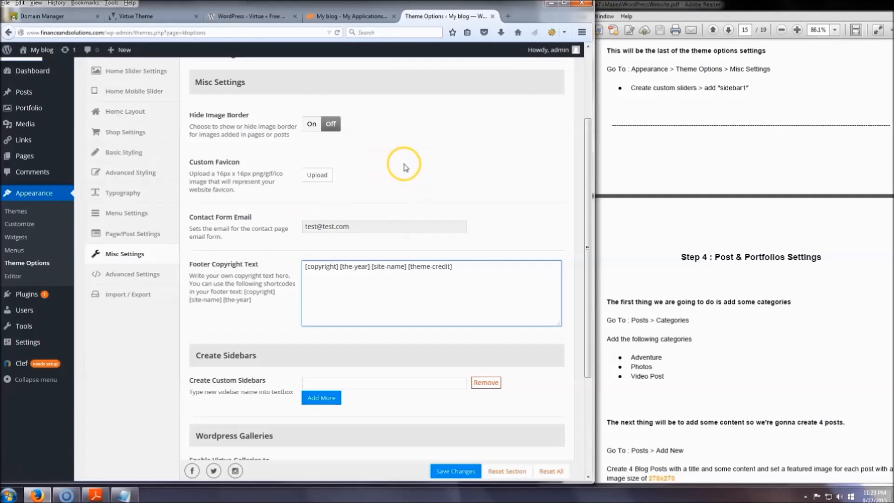
scroll(414, 176, down, 2)
click(315, 122)
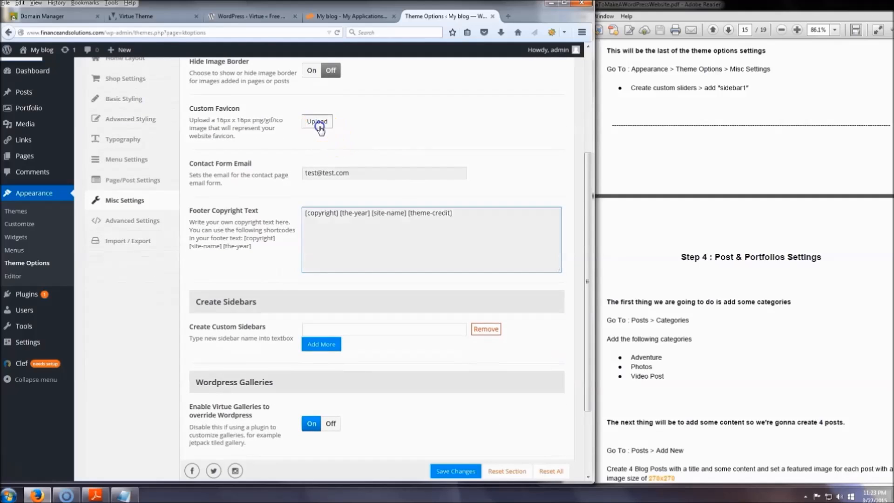
click(47, 88)
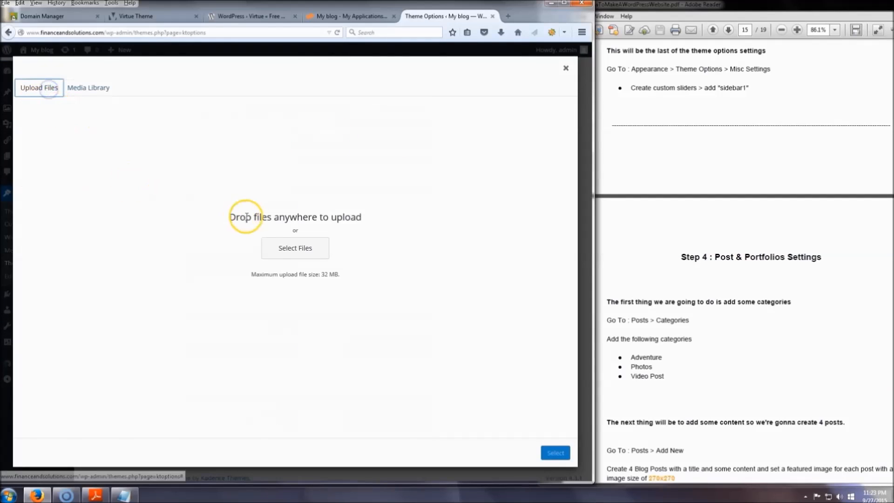
click(276, 239)
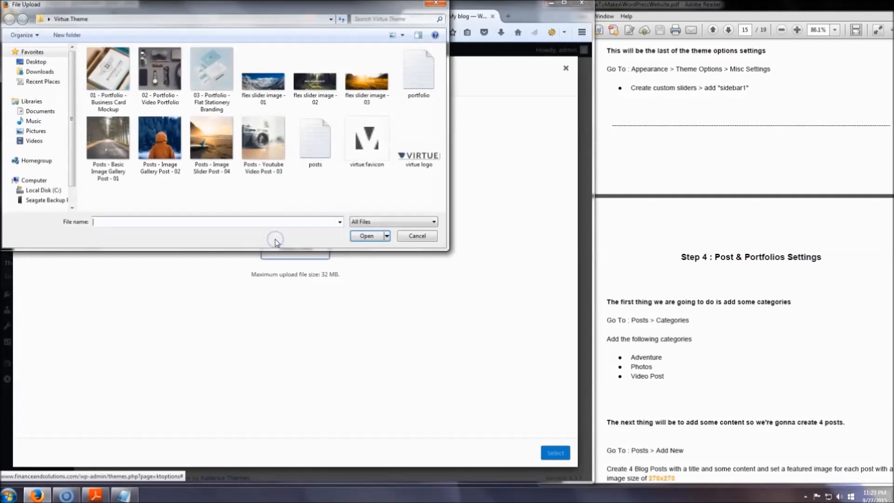
click(371, 149)
click(366, 236)
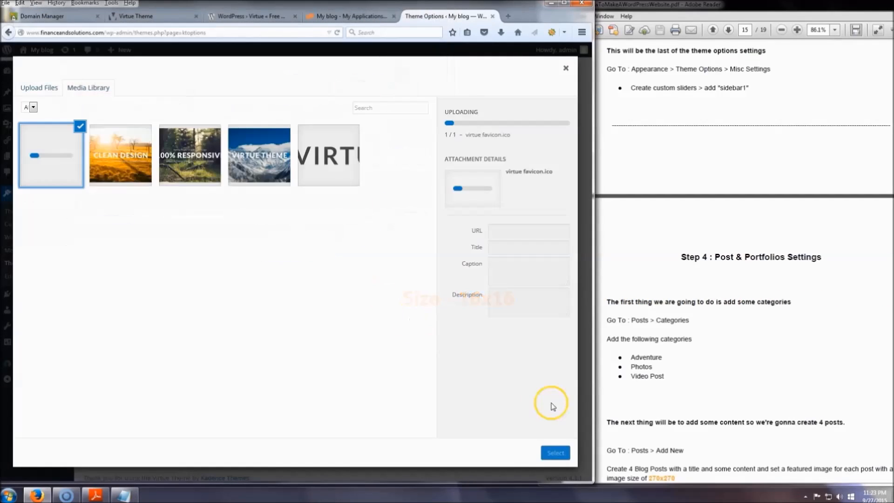
click(556, 453)
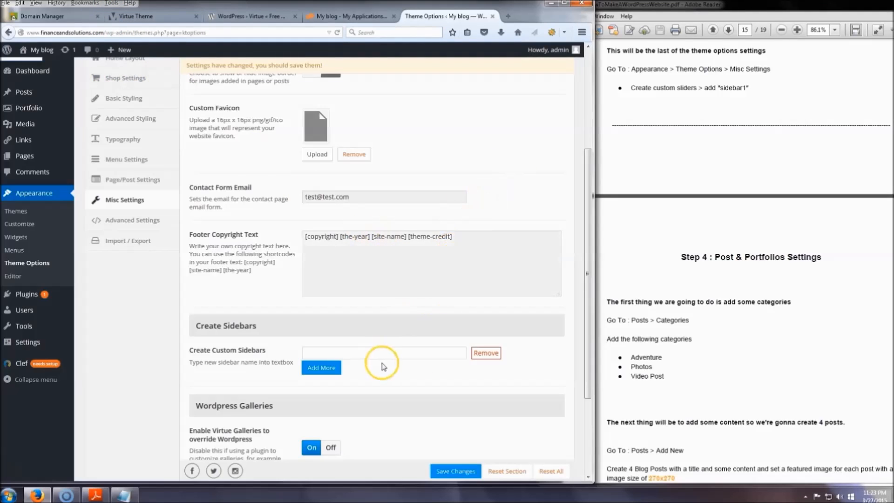
Create a custom sidebar named "sidebar1", add another blank sidebar field and save the theme options.
scroll(428, 352, down, 3)
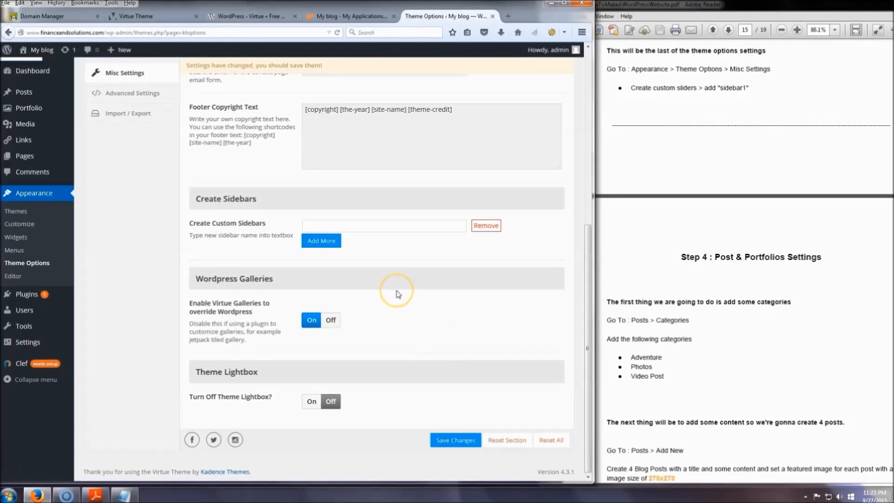
click(364, 229)
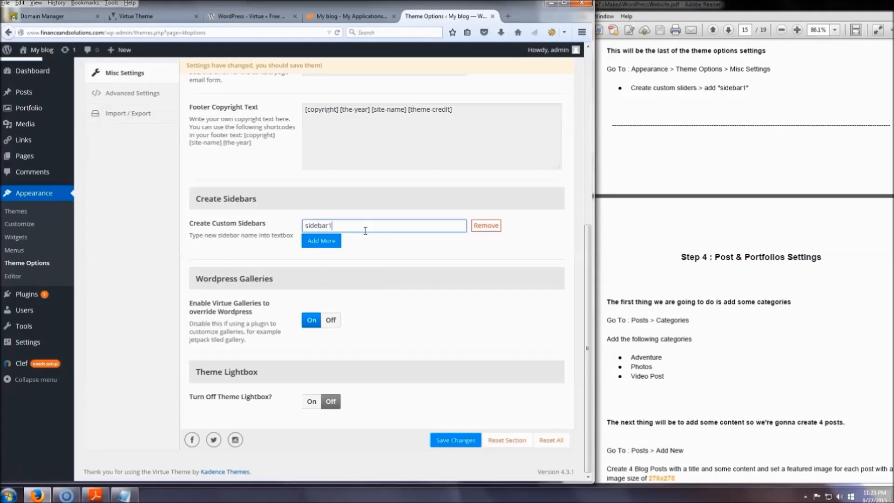
click(322, 240)
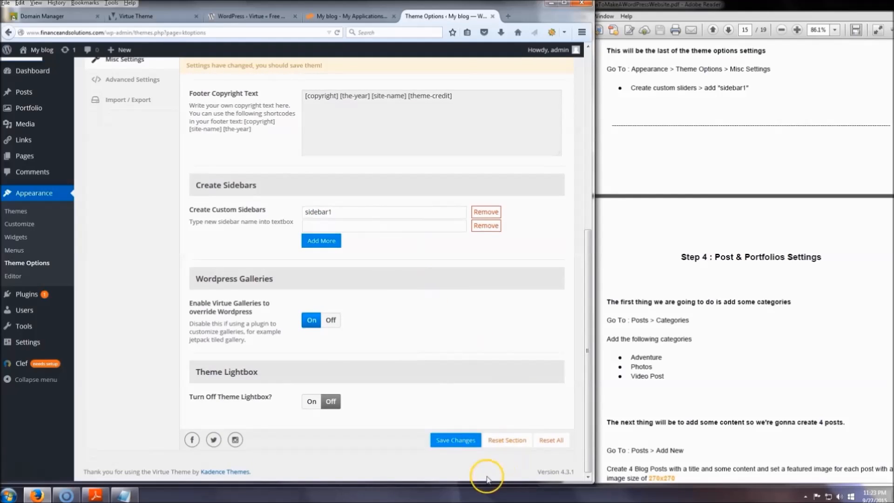
click(454, 440)
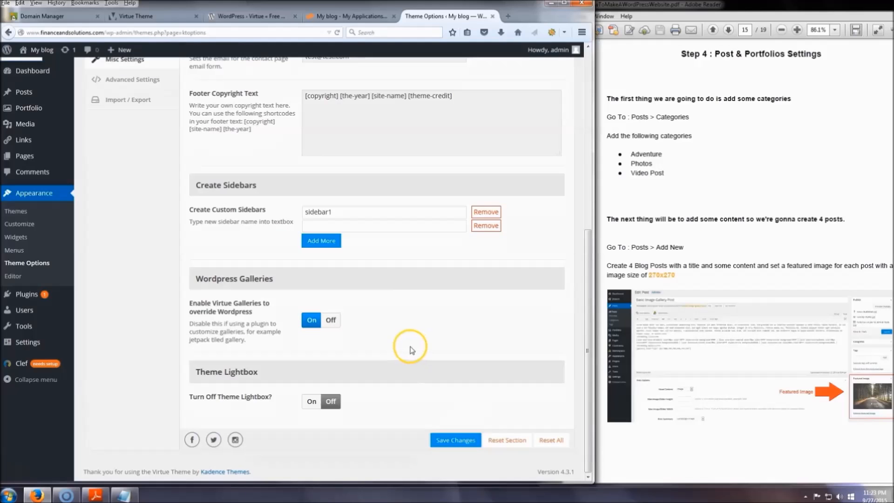
Add Adventure, Photos and Video Post as new post categories.
scroll(410, 350, up, 10)
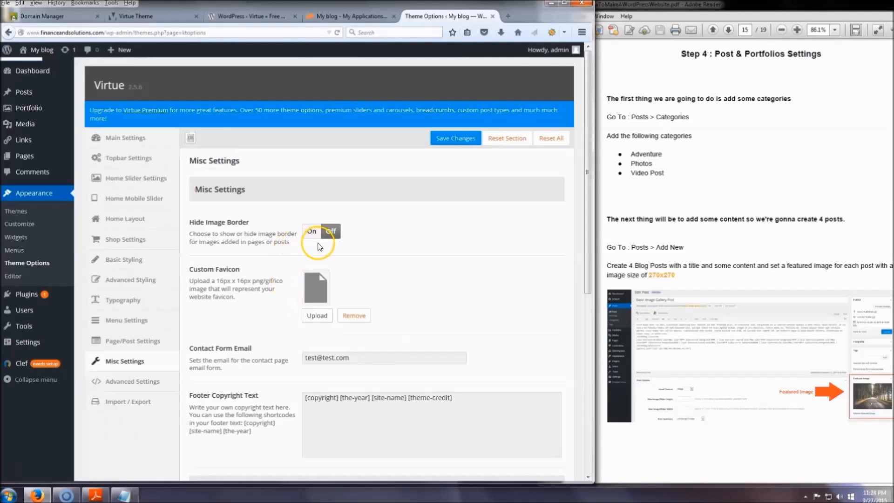
click(23, 95)
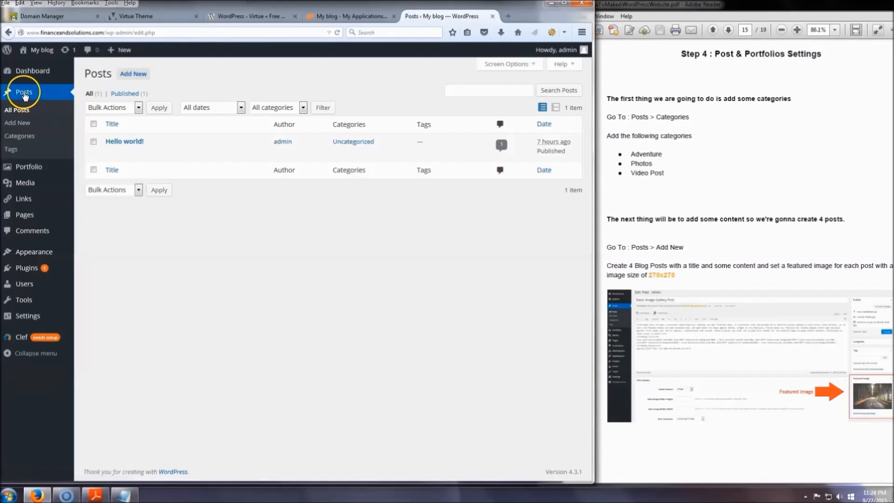
click(26, 138)
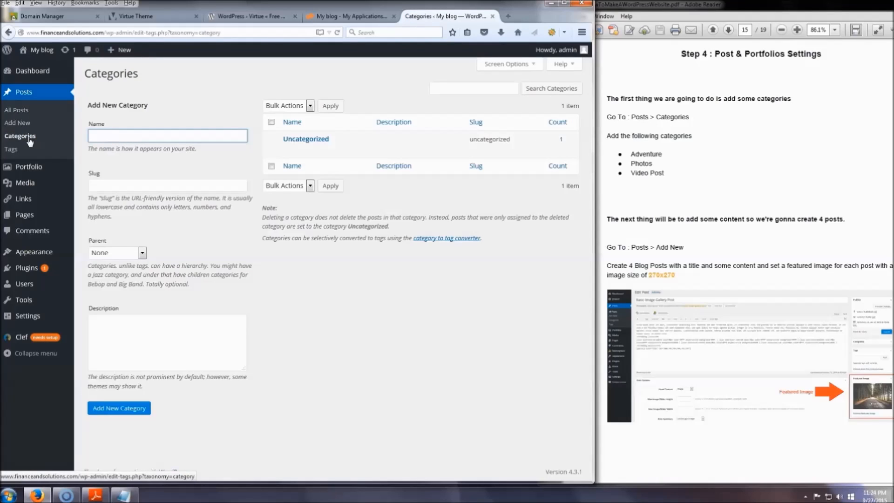
click(135, 142)
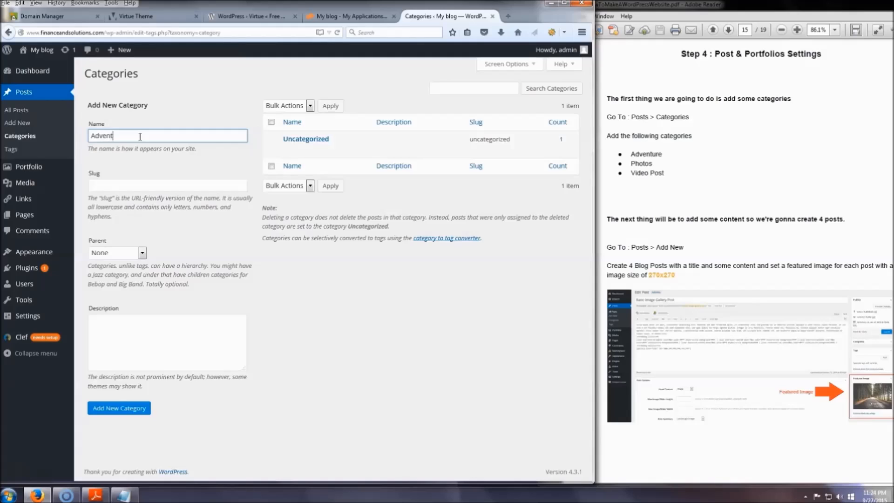
click(135, 407)
click(120, 135)
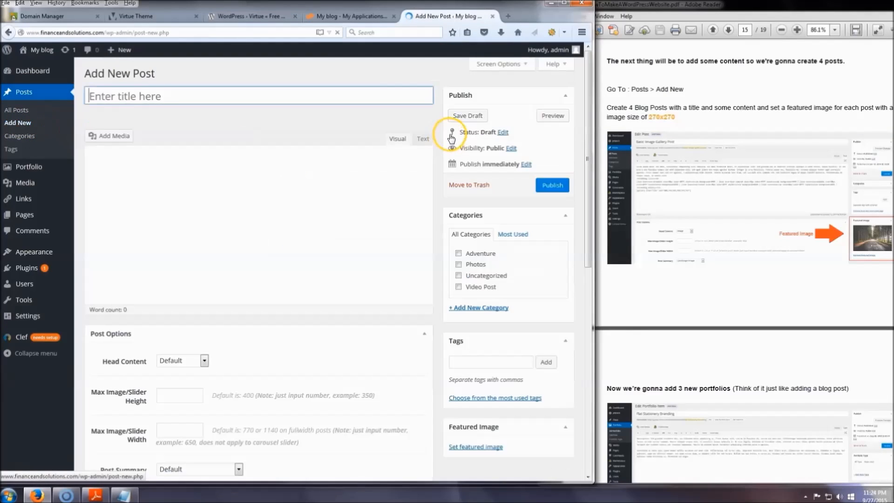
Open the posts text file from the Virtue Theme desktop folder and return to the new blog post.
click(257, 215)
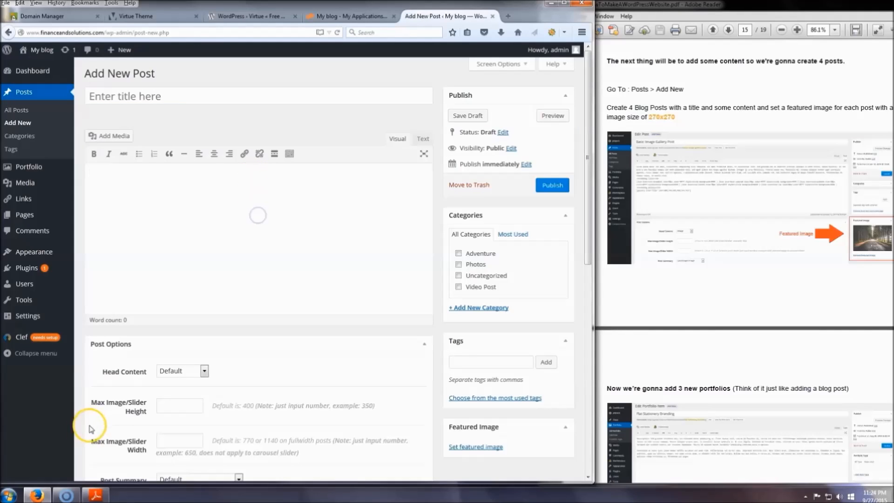
click(35, 496)
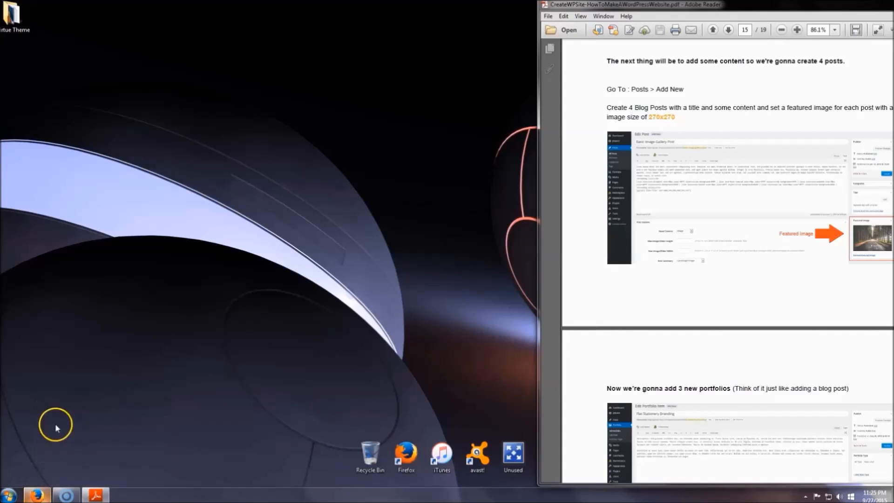
double_click(11, 14)
double_click(466, 199)
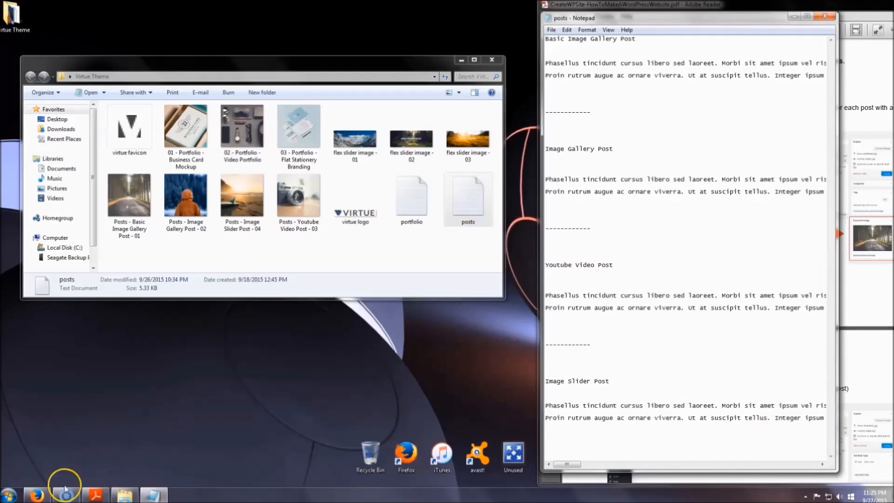
click(38, 496)
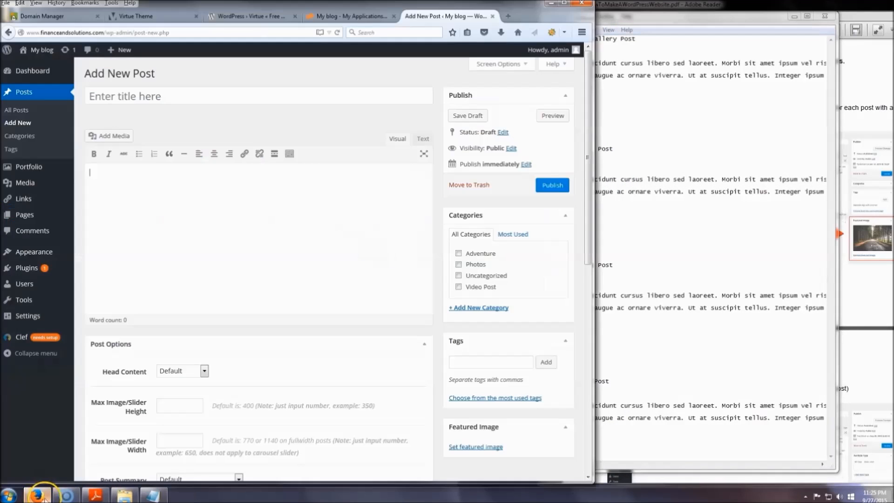
Minimise the PDF guide and place the posts text file window beside the browser.
click(646, 11)
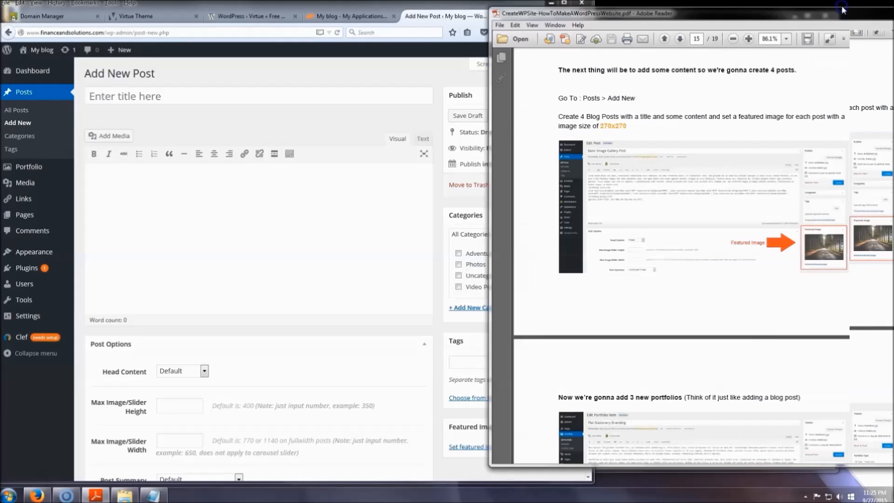
drag(774, 15, 639, 27)
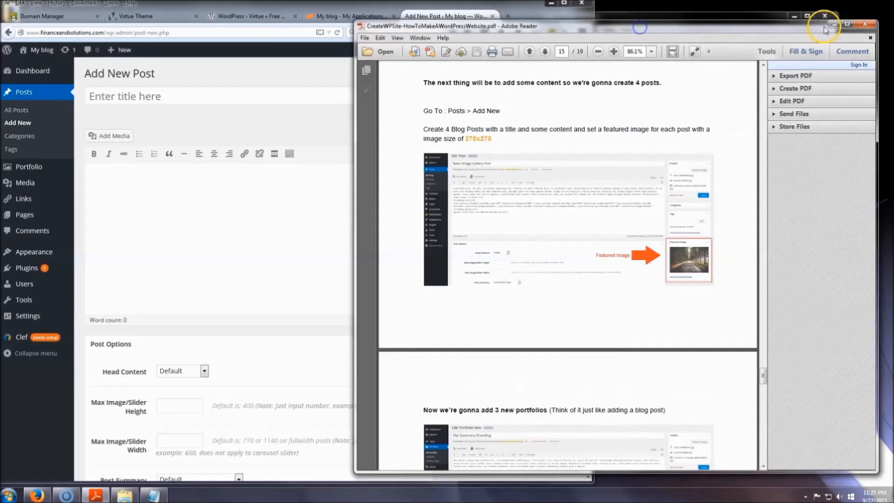
click(832, 25)
drag(753, 19, 802, 15)
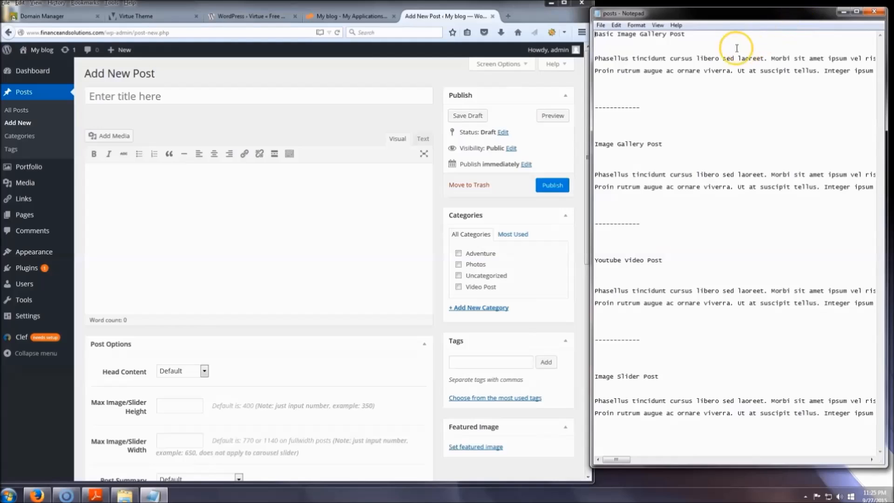
Copy the Basic Image Gallery Post heading and paragraphs from the posts text file into the new post's body.
drag(636, 84, 566, 34)
key(ctrl+c)
click(291, 226)
key(ctrl+v)
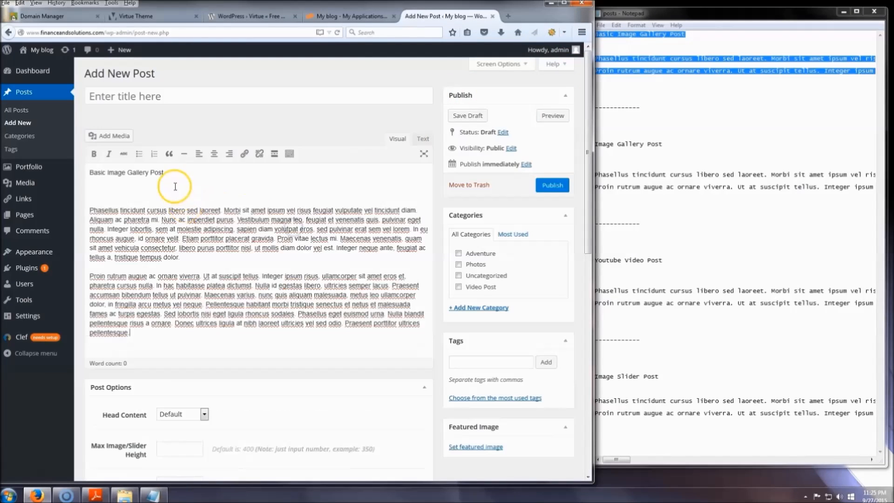
Remove the heading and blank lines from the post's body and set the title to "Basic Image Gallery Post".
drag(166, 174, 47, 170)
drag(157, 199, 59, 161)
key(BackSpace)
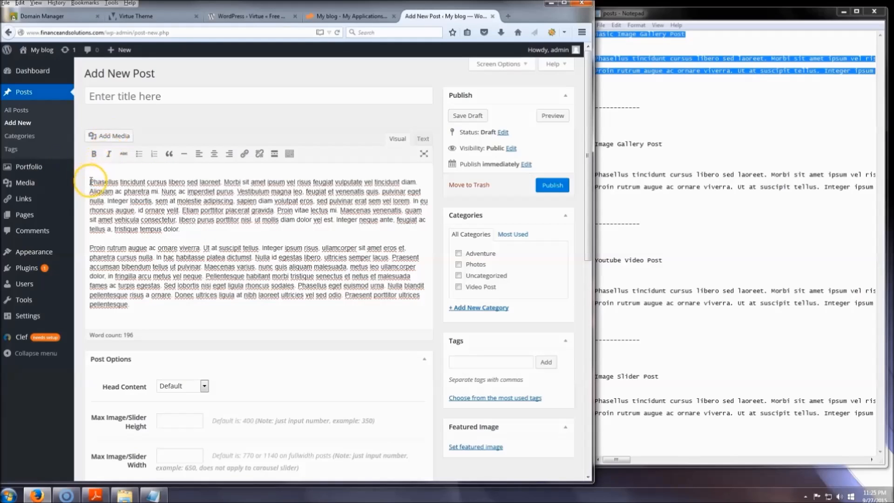
key(BackSpace)
click(129, 97)
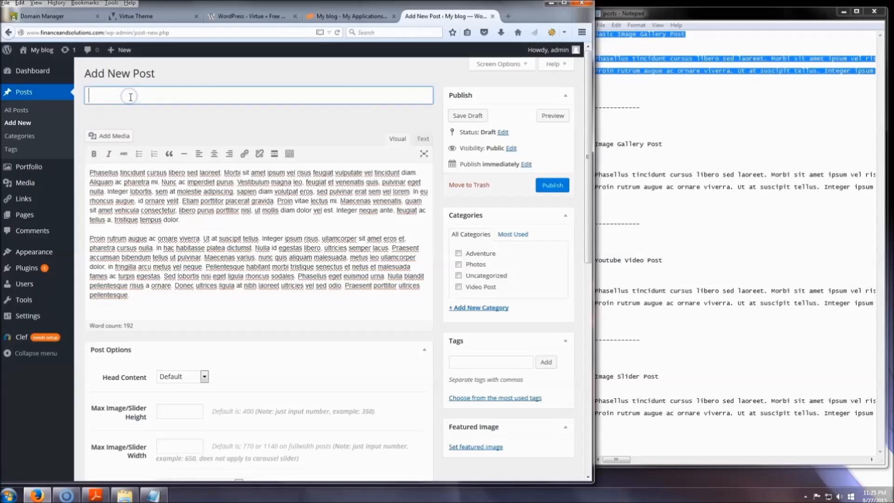
key(ctrl+v)
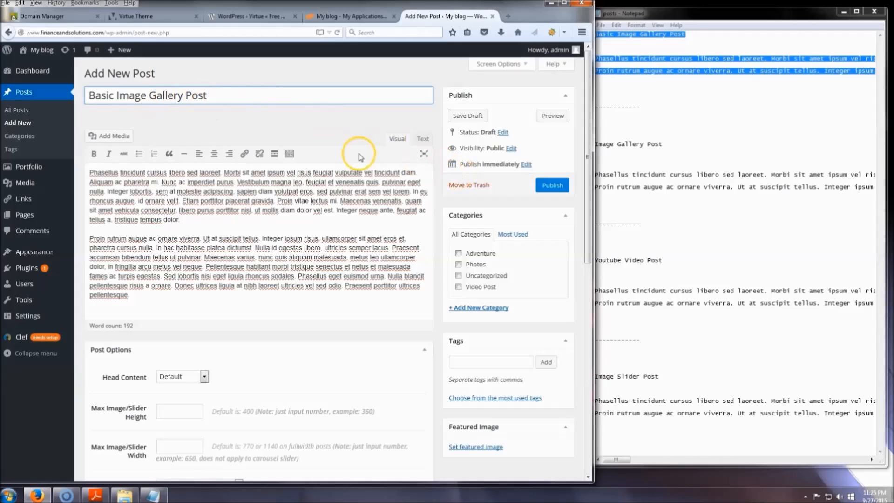
Upload "Posts - Basic Image Gallery Post - 01" from the Virtue Theme folder as the featured image and publish the post.
scroll(495, 415, down, 2)
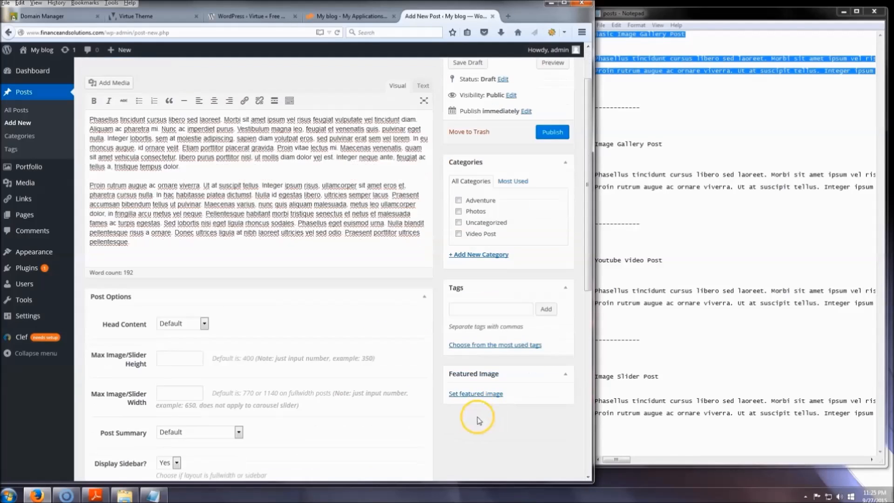
click(479, 448)
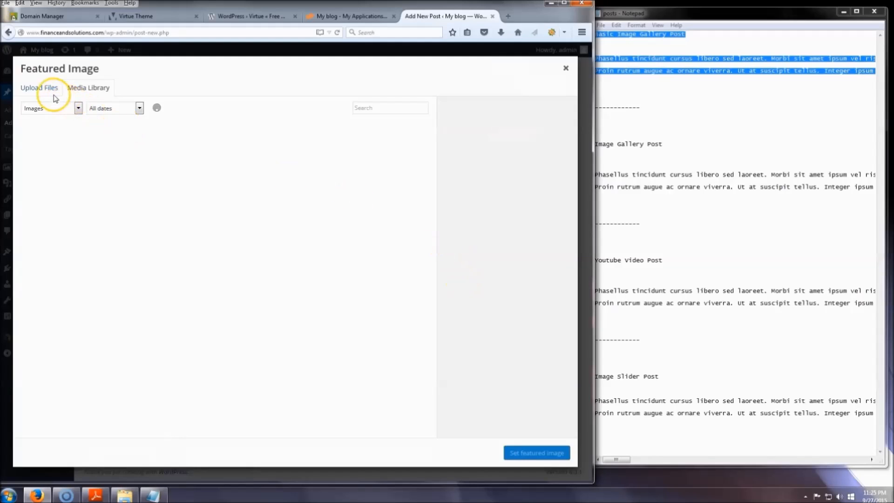
click(41, 88)
click(295, 244)
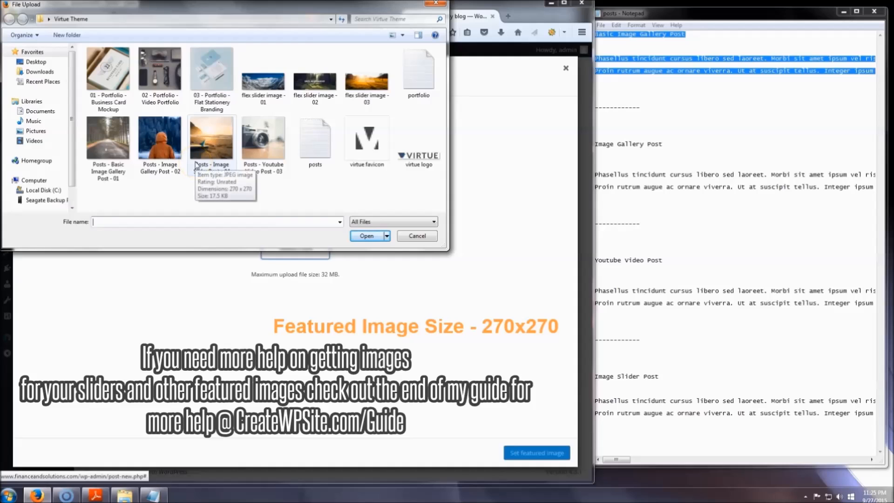
click(107, 156)
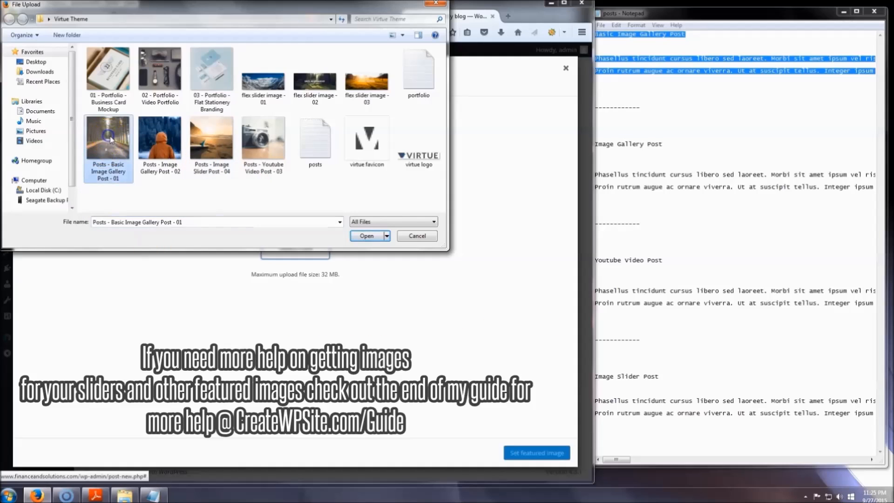
click(366, 236)
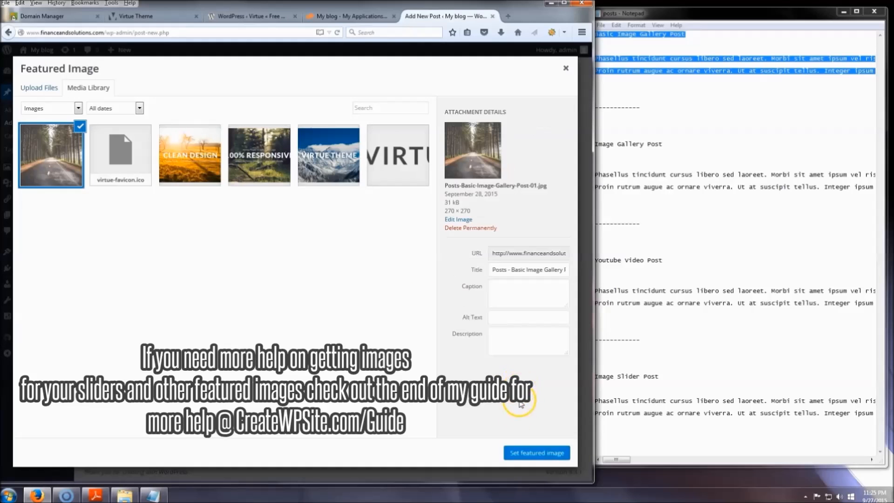
click(537, 453)
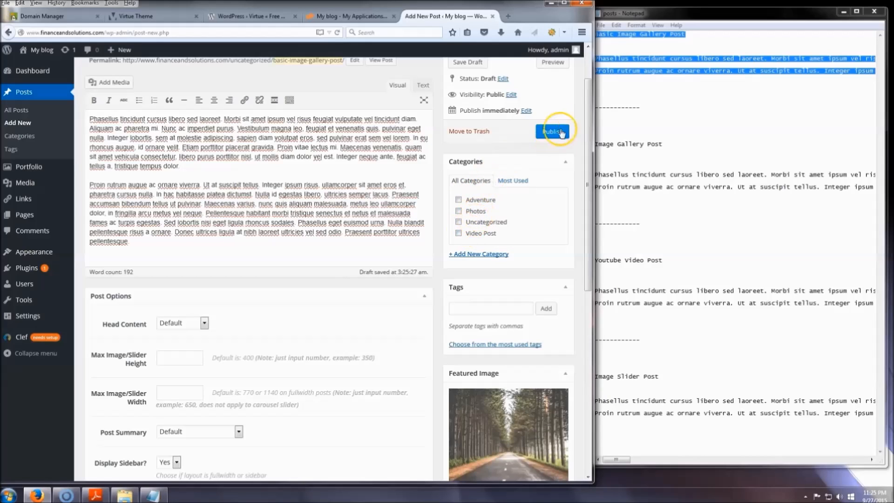
click(552, 137)
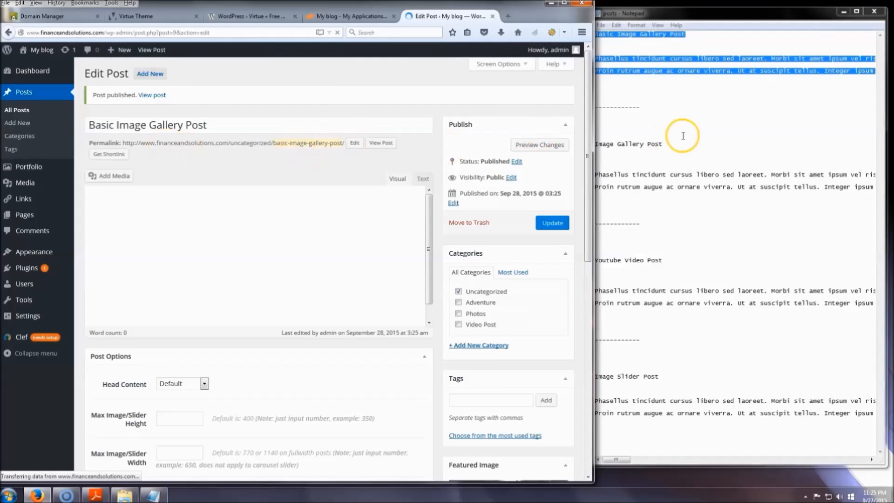
Start another blog post and copy the Image Gallery Post section of the posts text file into its body.
drag(565, 122, 590, 122)
click(149, 67)
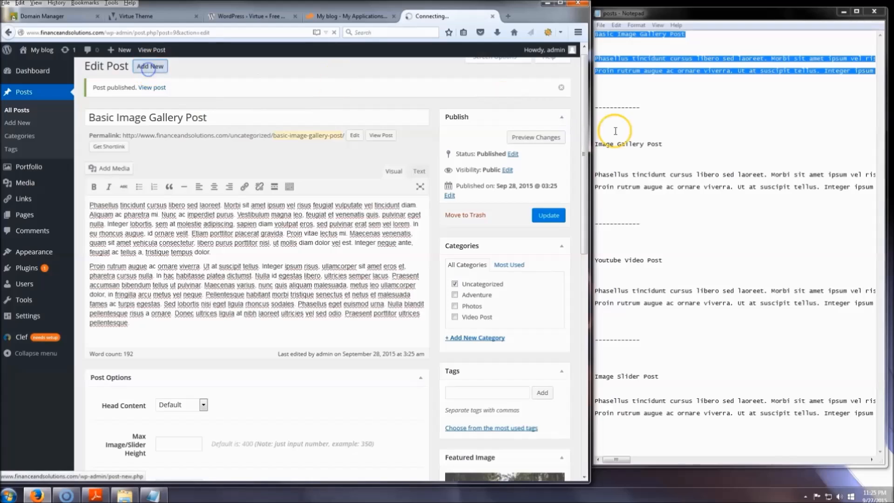
click(618, 145)
drag(596, 144, 634, 196)
click(187, 183)
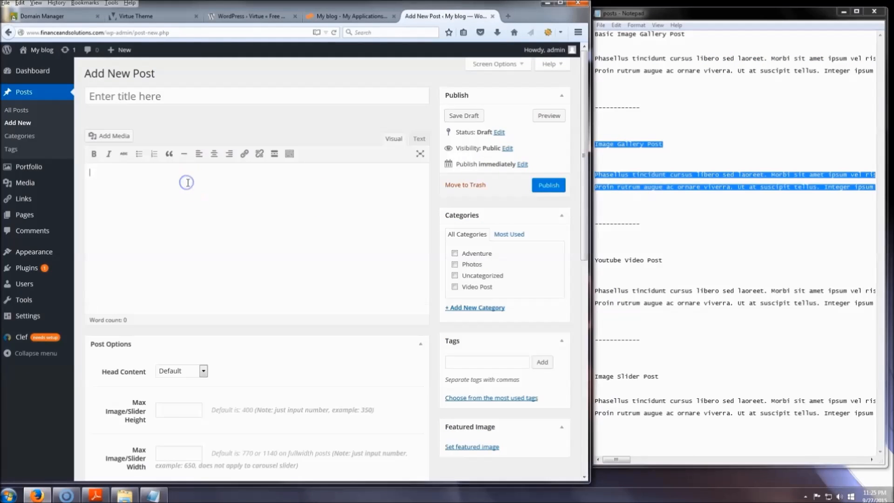
key(ctrl+v)
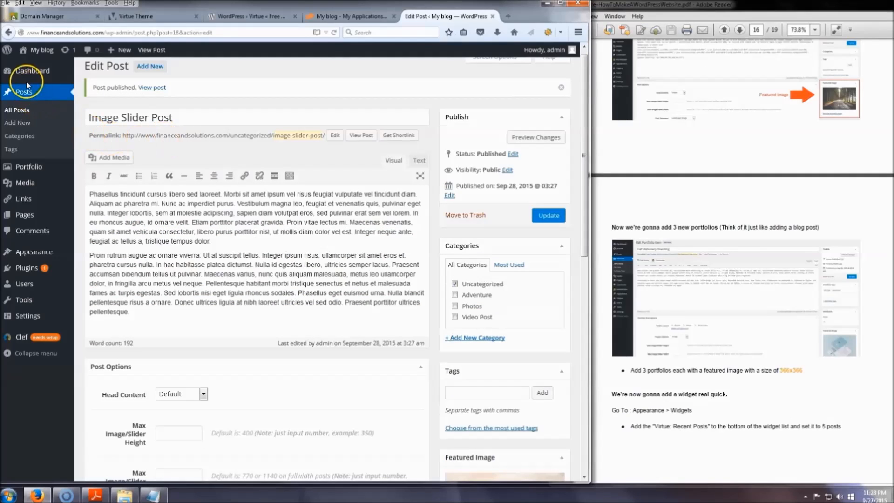
Move the default "Hello world!" post to the trash from the list of all posts.
click(18, 111)
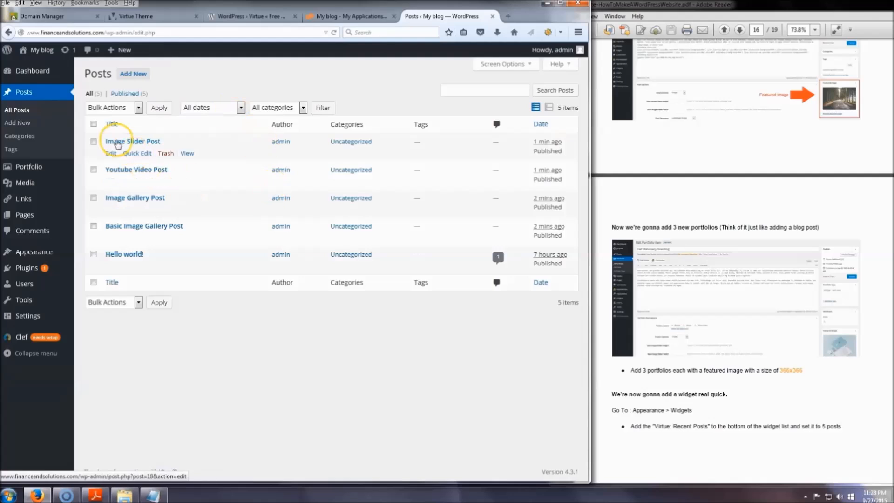
click(93, 254)
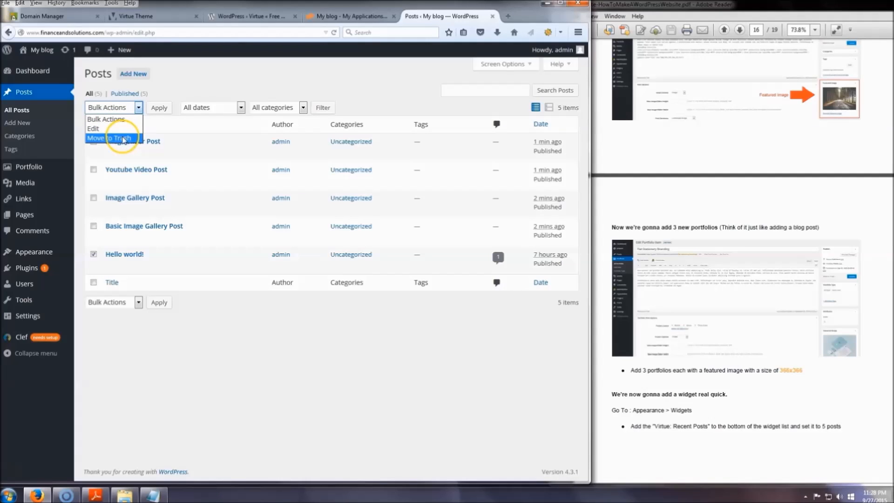
click(123, 139)
click(170, 108)
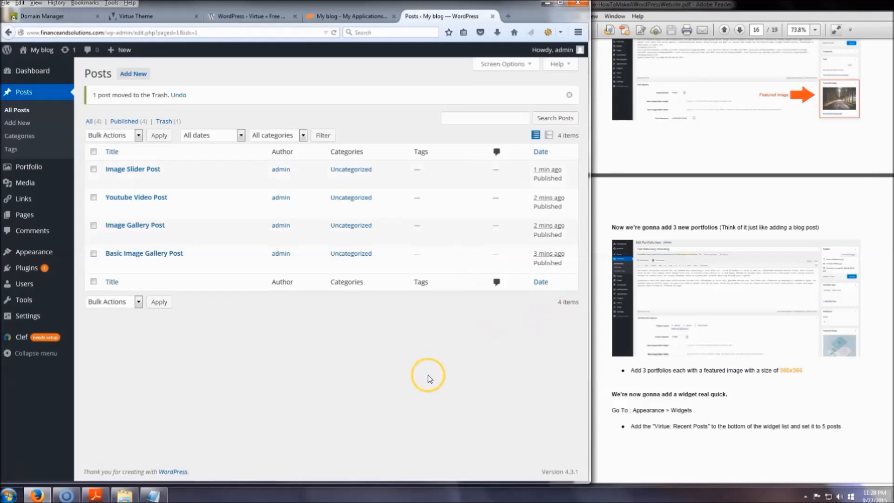
Start a new portfolio item with the cursor in its content editor.
click(28, 166)
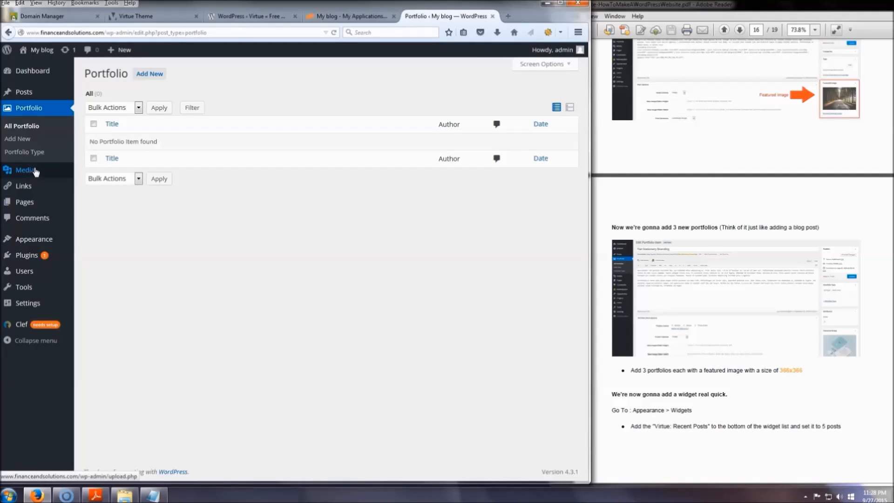
click(24, 146)
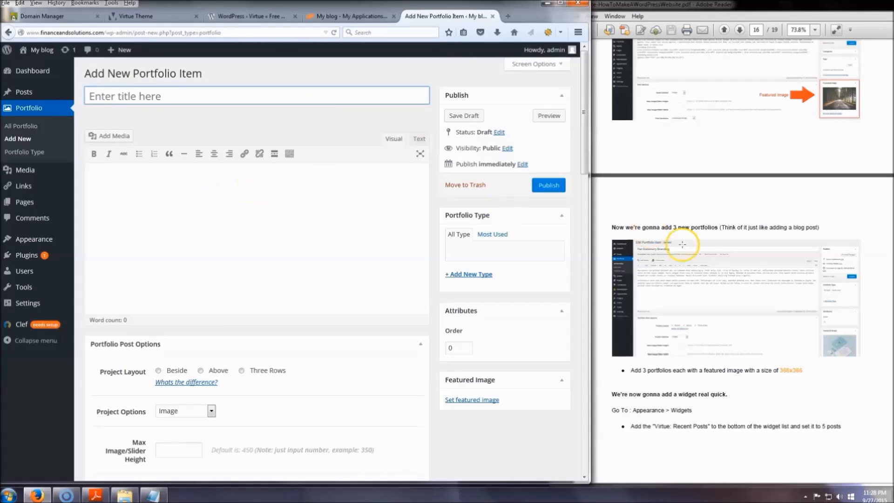
click(220, 257)
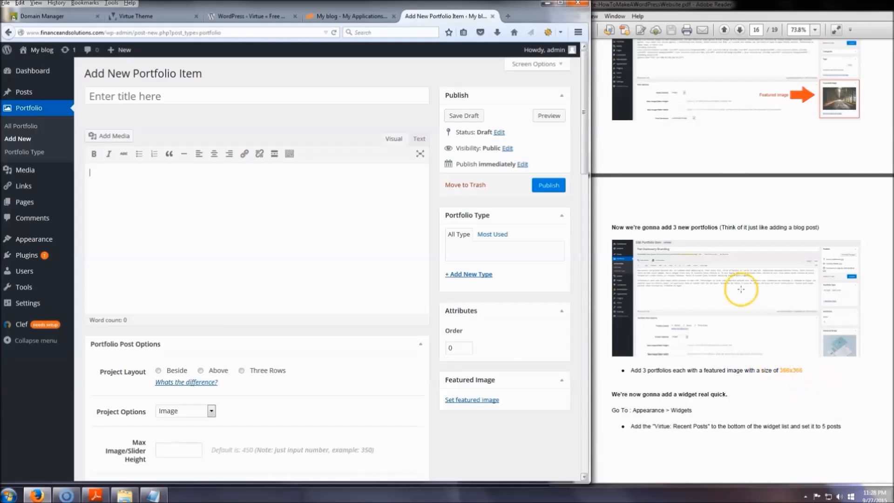
Copy the Business Card Mockup section of the portfolio text file in the Virtue Theme folder into the portfolio item's body.
click(734, 194)
scroll(728, 219, up, 5)
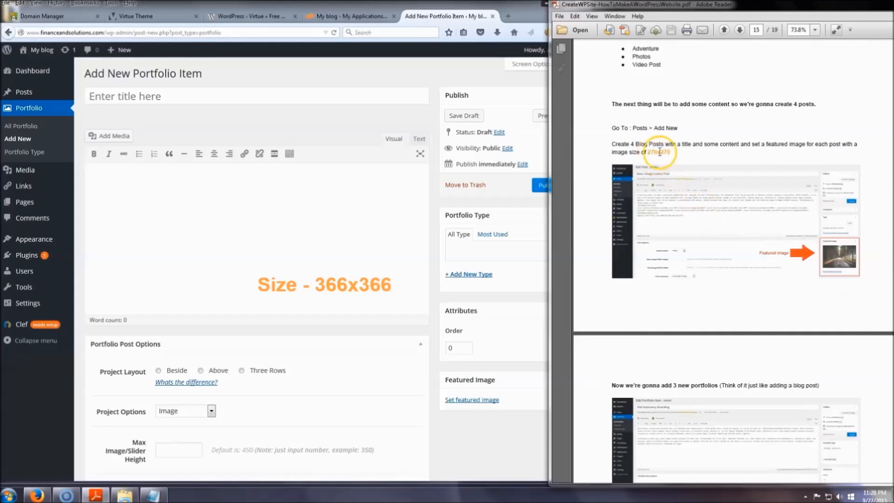
scroll(706, 209, down, 5)
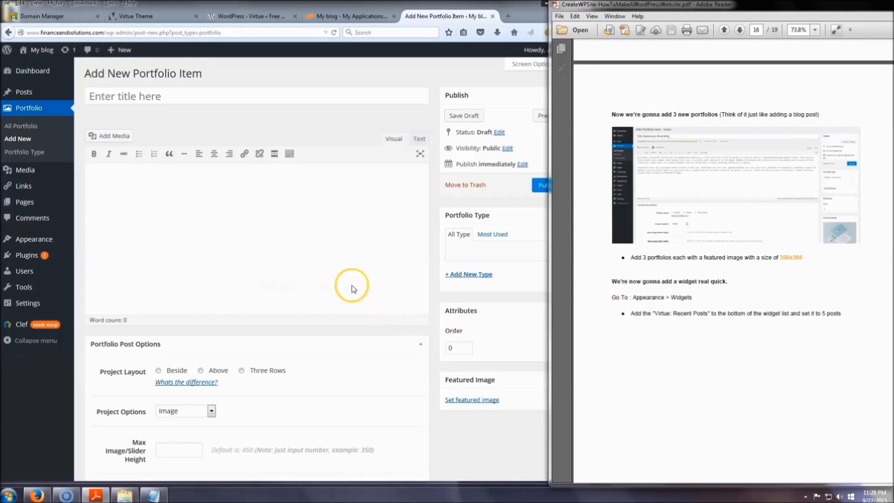
click(353, 286)
click(122, 495)
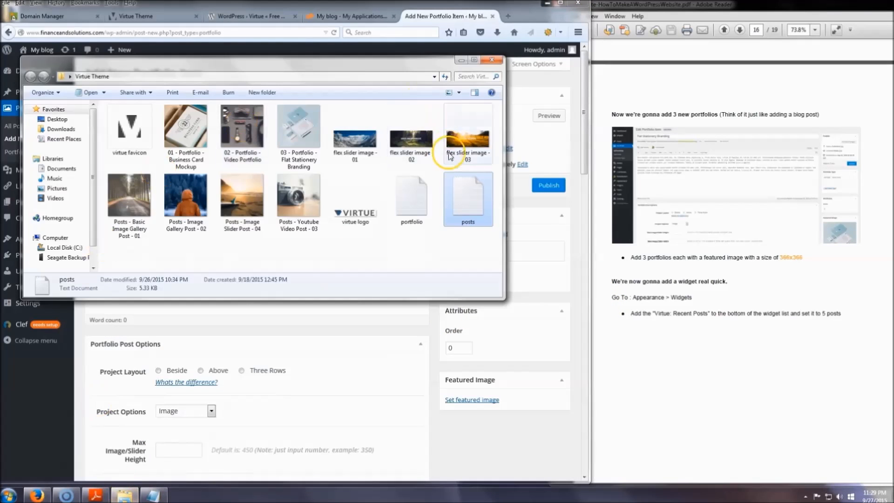
double_click(410, 196)
click(462, 61)
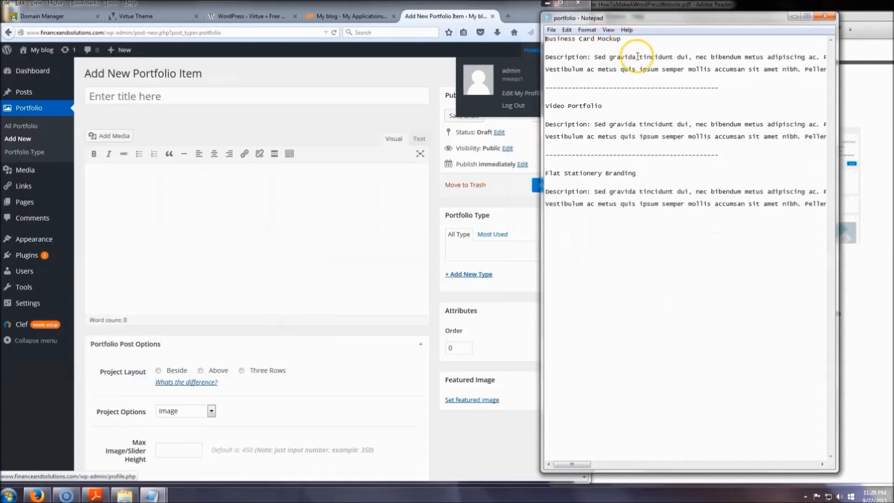
drag(575, 78, 524, 21)
key(ctrl+c)
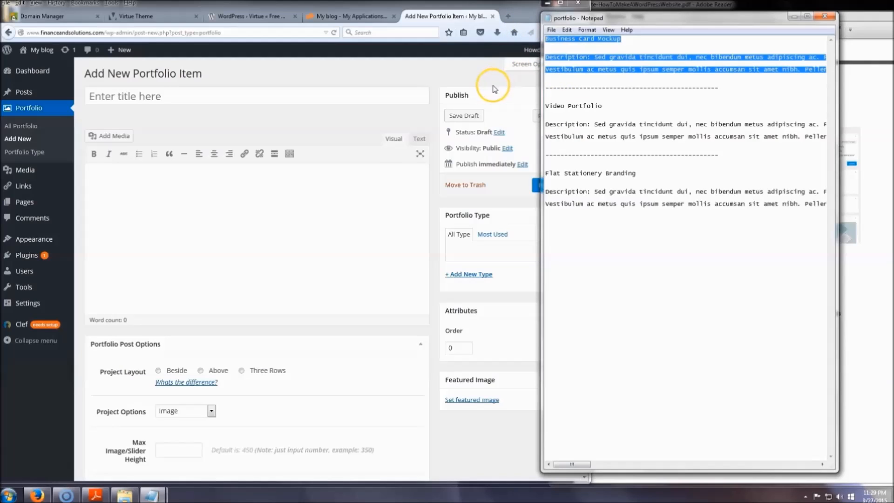
click(269, 234)
key(ctrl+v)
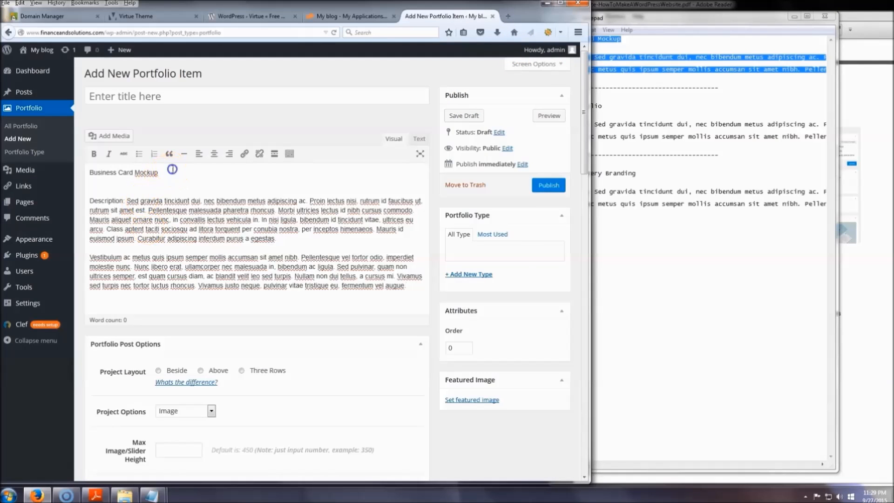
Move the "Business Card Mockup" heading from the body into the portfolio item's title and remove the blank lines it leaves.
drag(176, 171, 61, 165)
key(ctrl+x)
click(87, 191)
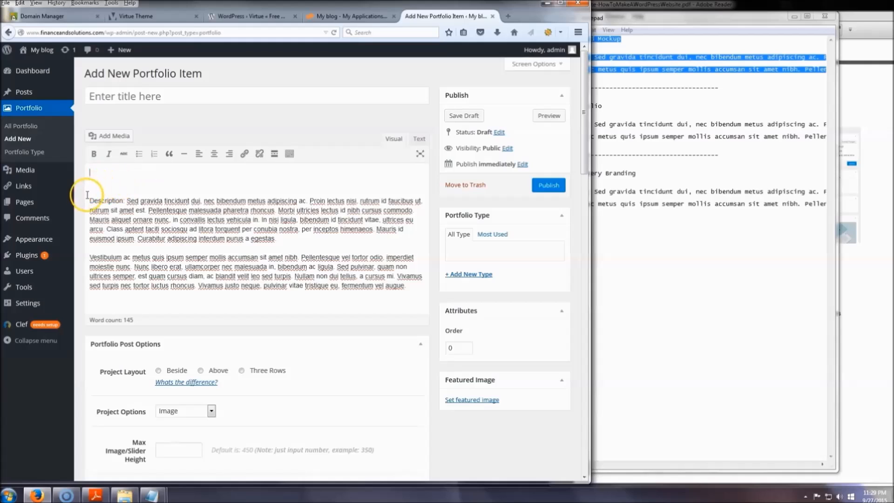
key(BackSpace)
key(BackSpace)
click(144, 94)
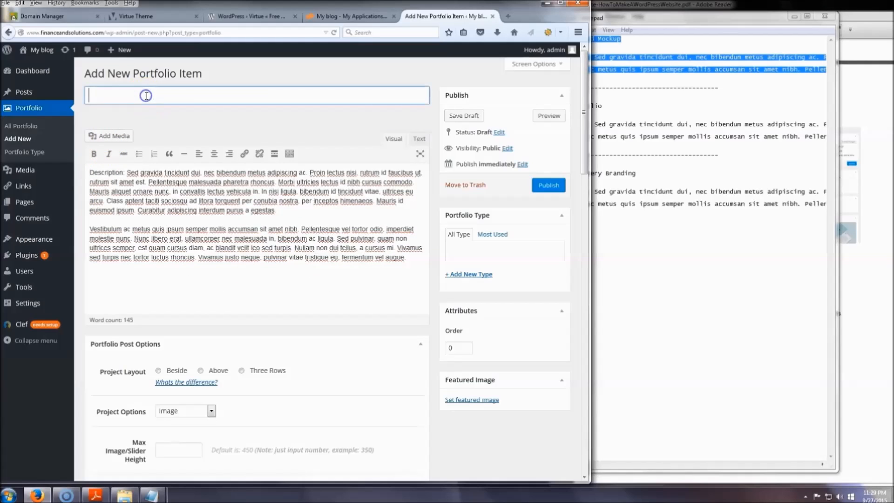
key(ctrl+v)
Upload "01 - Portfolio - Business Card Mockup" from the Virtue Theme folder and set it as the portfolio item's featured image.
click(481, 401)
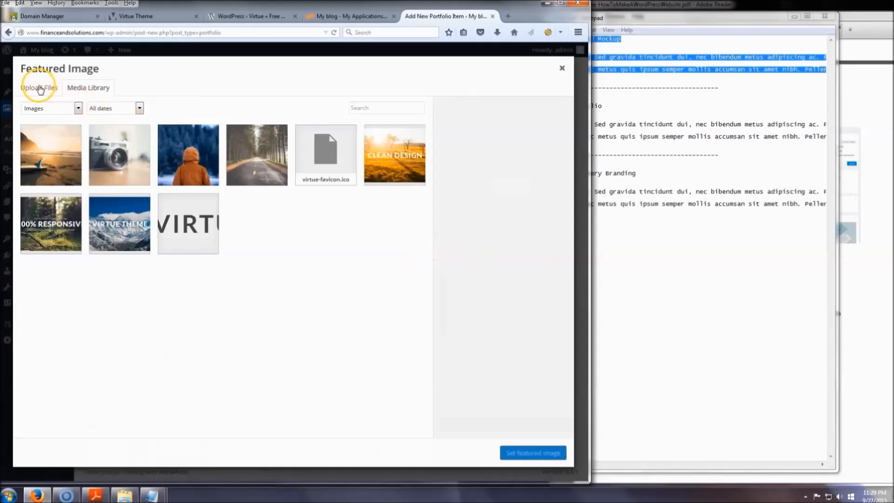
click(37, 87)
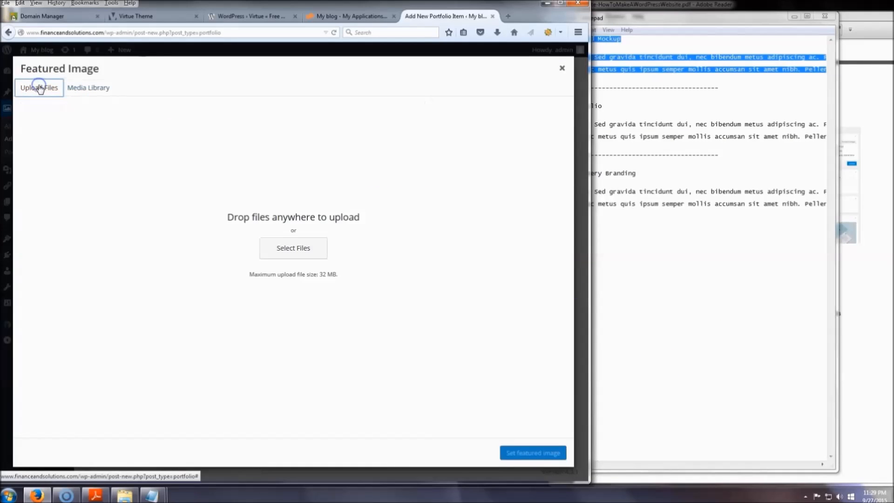
click(283, 239)
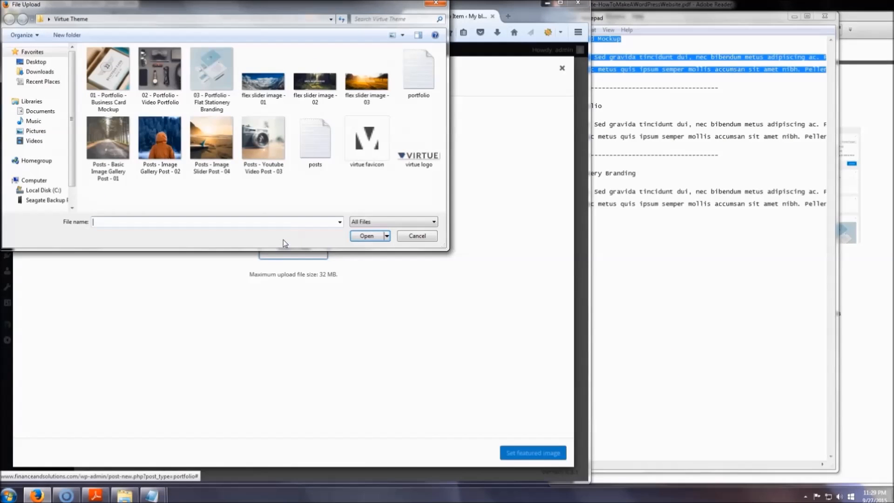
click(108, 84)
click(367, 237)
click(540, 454)
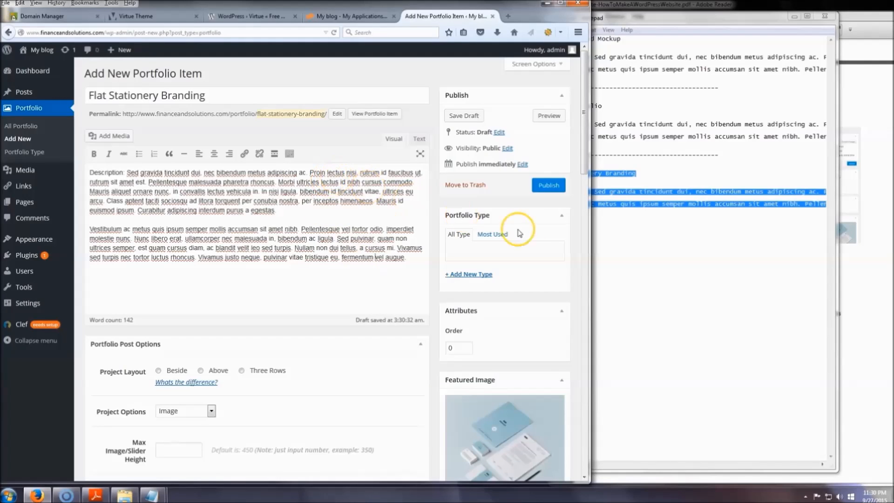
Publish the "Flat Stationery Branding" portfolio item and put the portfolio text file out of view.
click(550, 185)
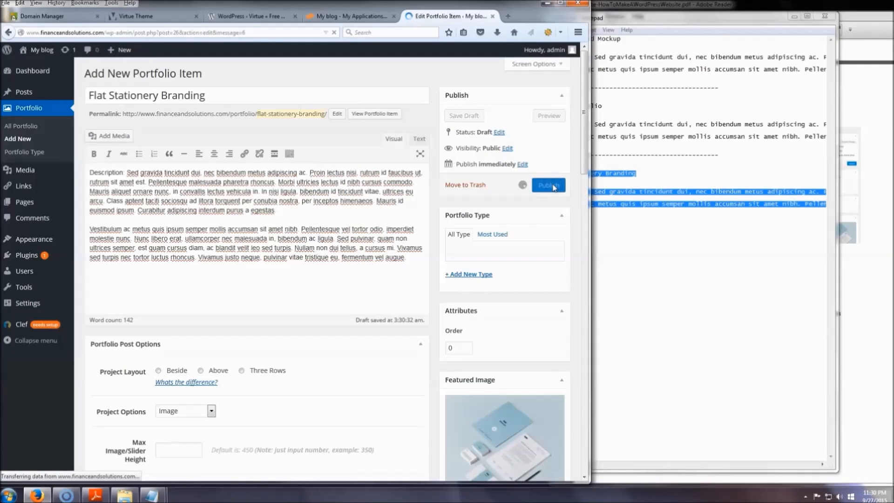
click(788, 33)
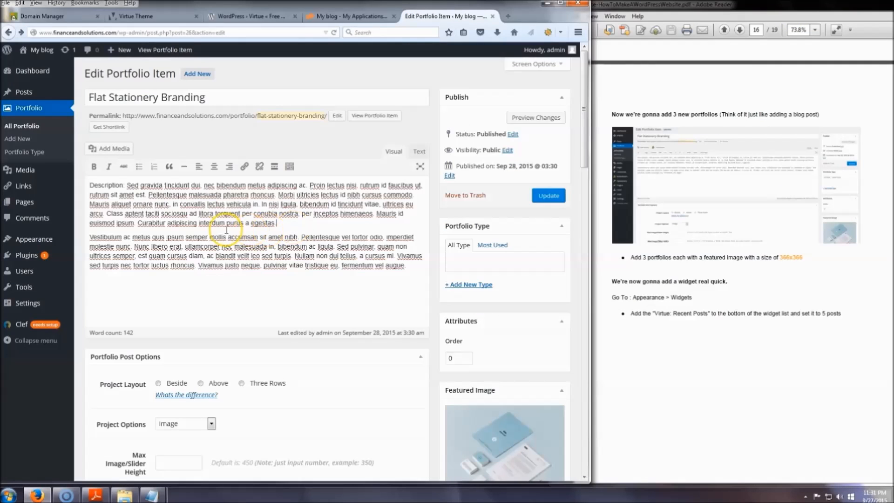
Add the "Virtue: Recent Posts" widget to the end of the Primary Sidebar on the site's widgets page.
mouse_move(37, 239)
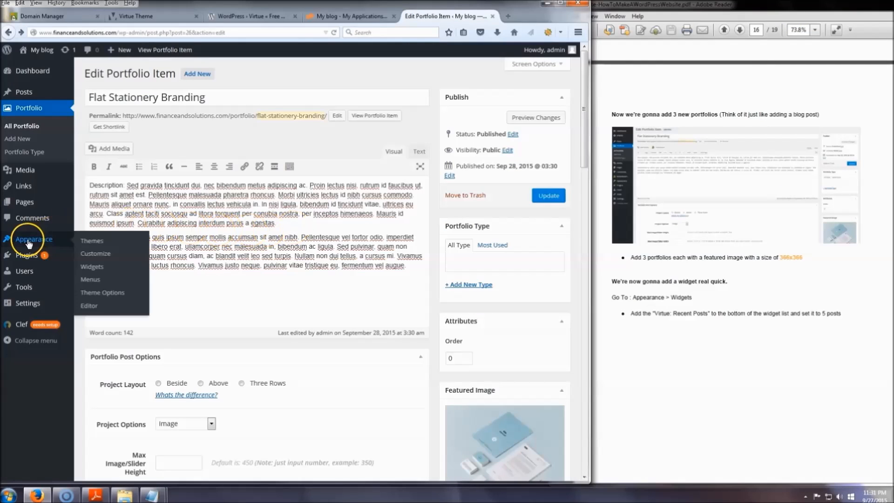
click(97, 273)
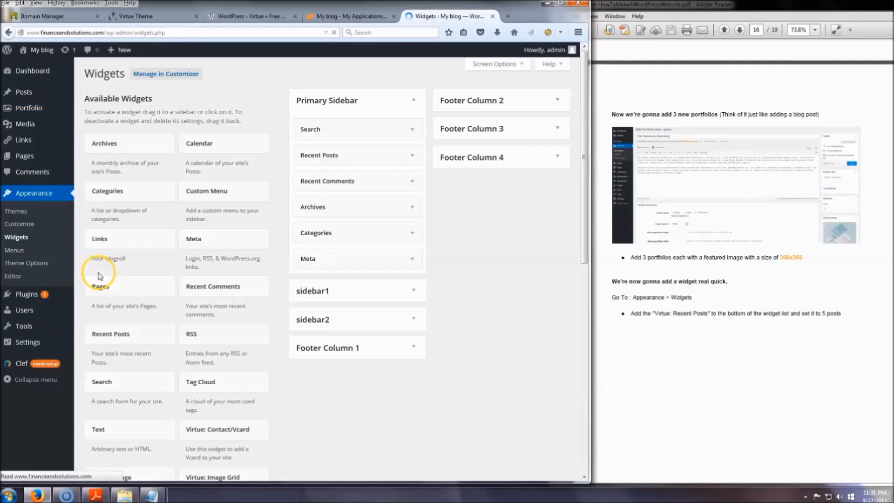
scroll(342, 391, down, 1)
scroll(340, 390, down, 4)
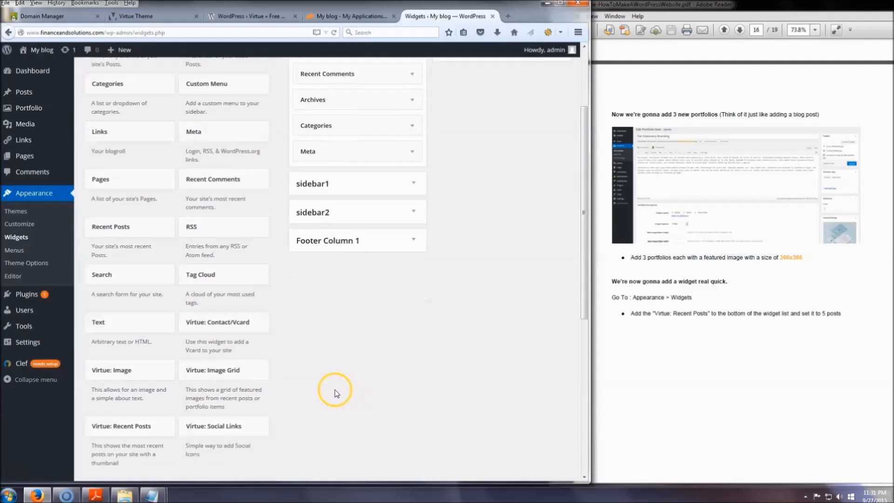
drag(122, 321, 403, 279)
scroll(405, 244, up, 6)
click(404, 388)
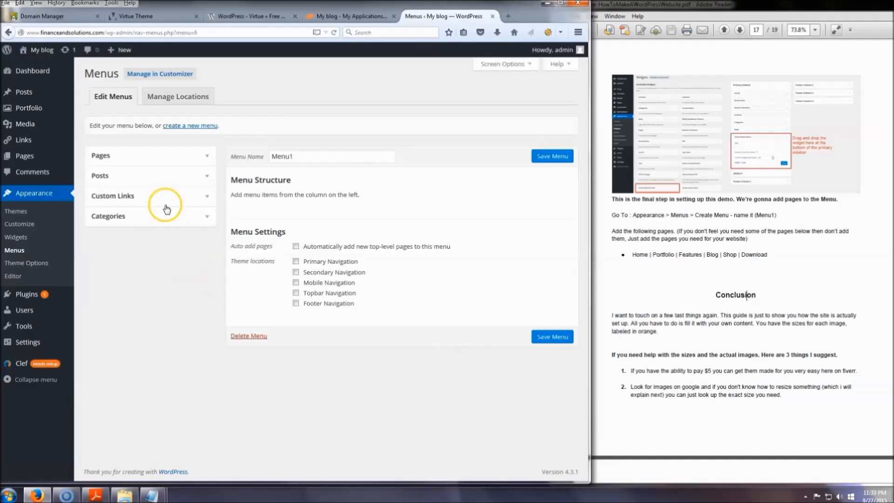
click(150, 197)
click(206, 266)
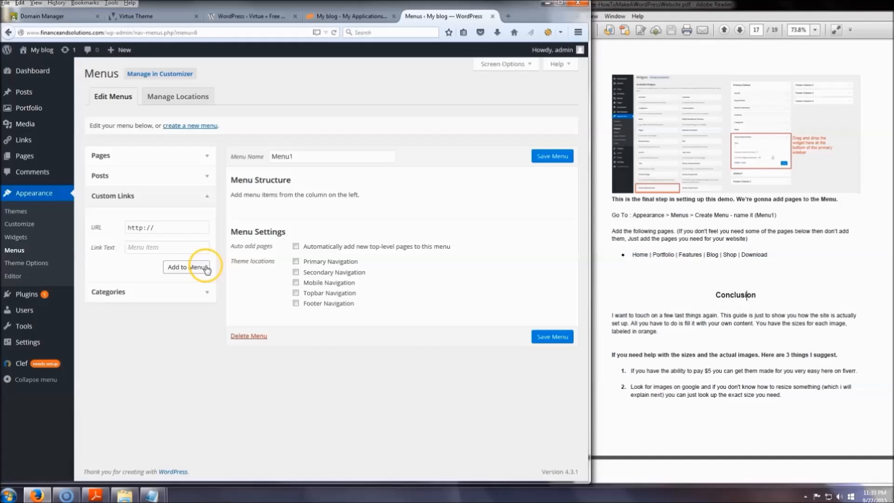
click(166, 247)
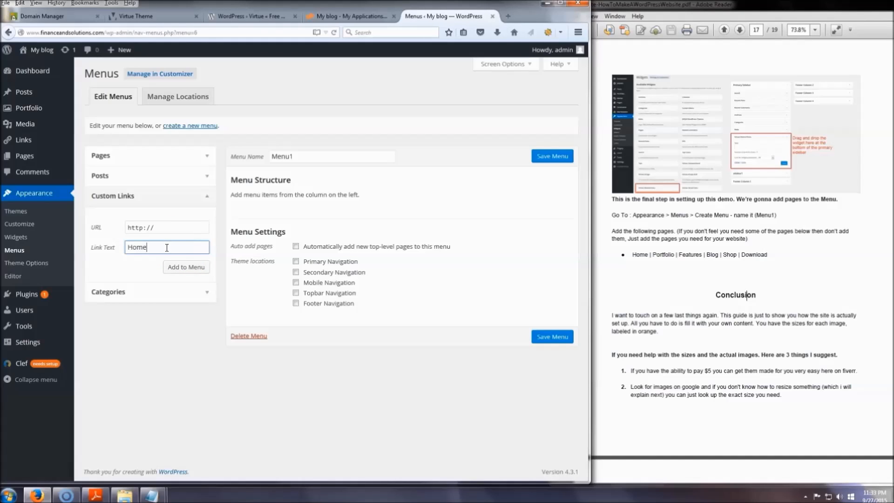
drag(105, 32, 21, 32)
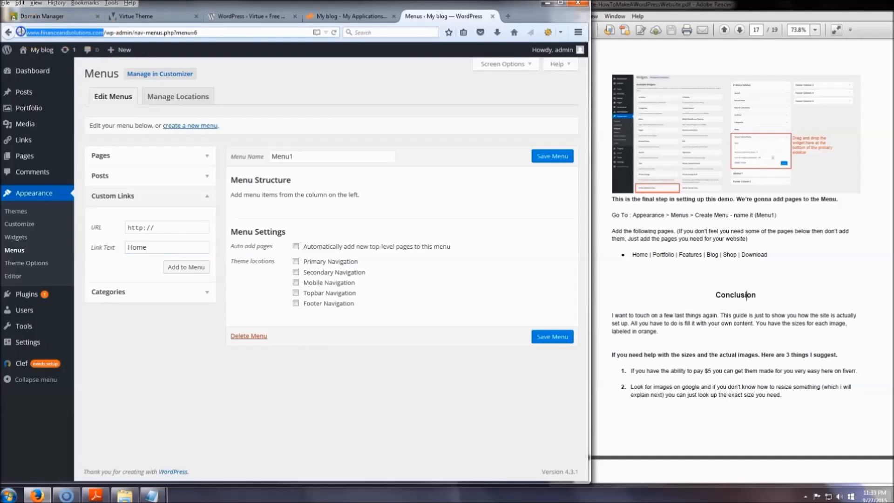
triple_click(168, 227)
key(ctrl+v)
click(173, 247)
click(130, 247)
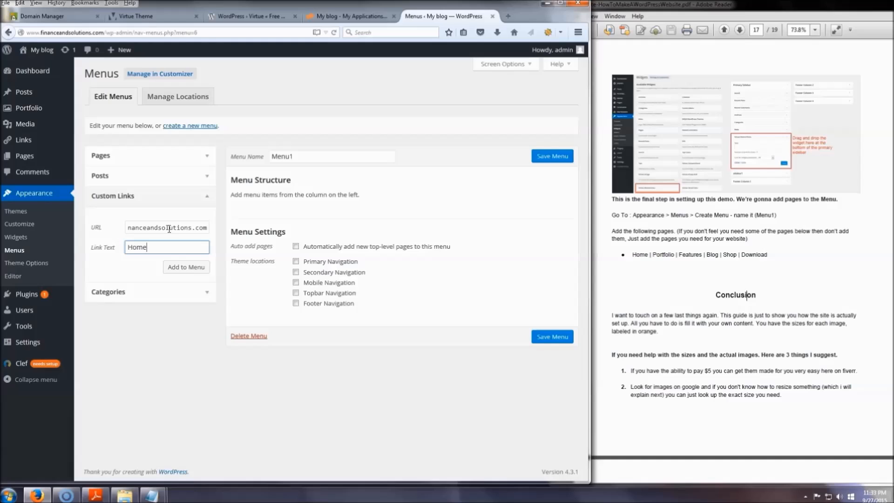
click(183, 266)
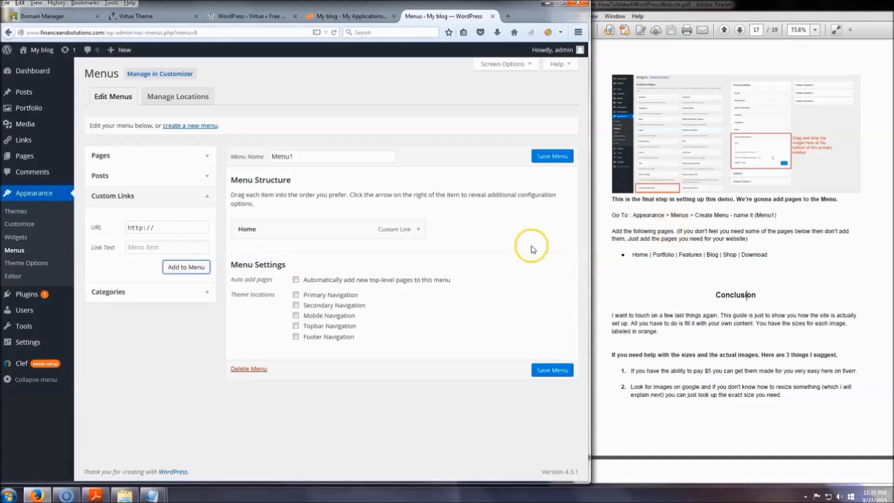
Take the page name "Portfolio" from the guide's page list for a menu link and save Menu1.
double_click(663, 254)
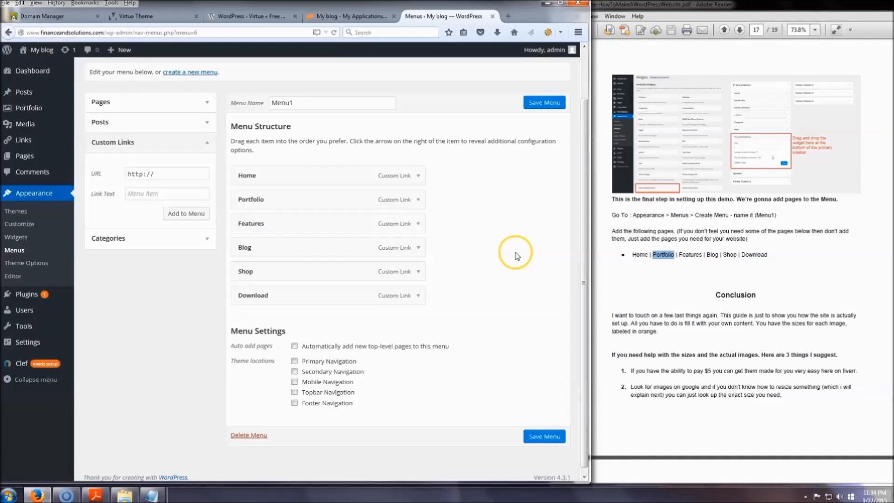
click(542, 104)
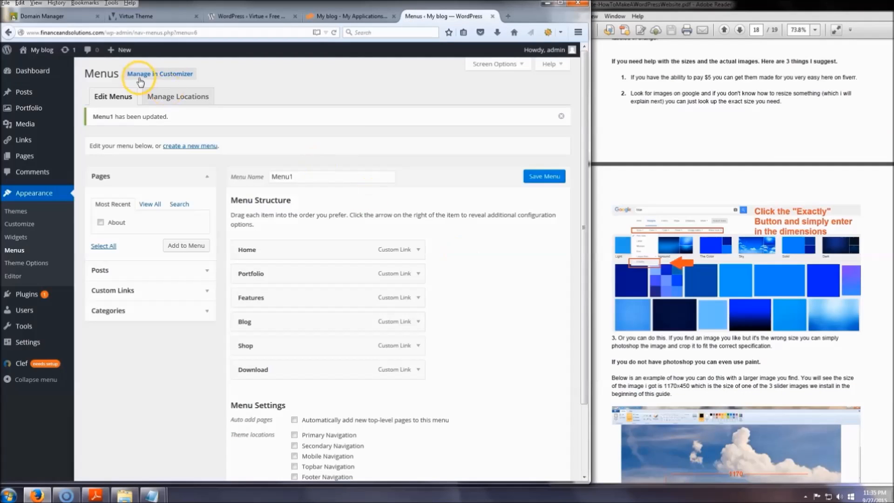
Open the live site in a new browser tab, maximize the window and look through the home page down to the footer.
right_click(49, 56)
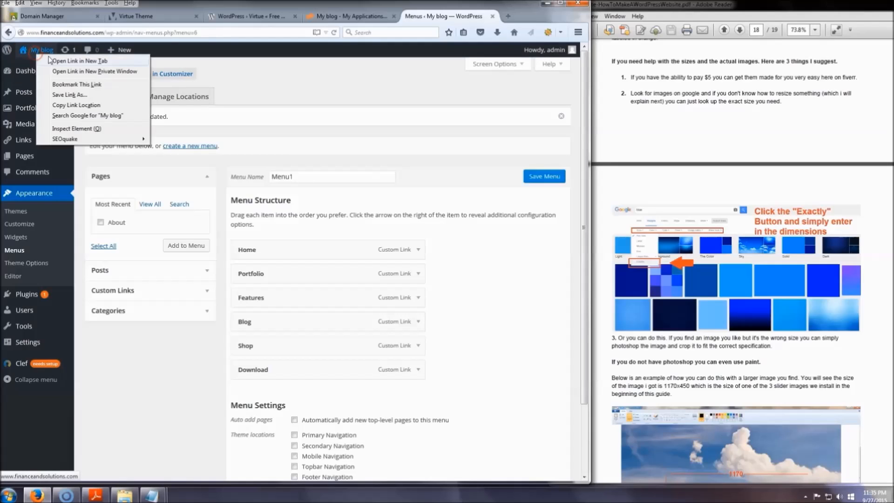
click(45, 54)
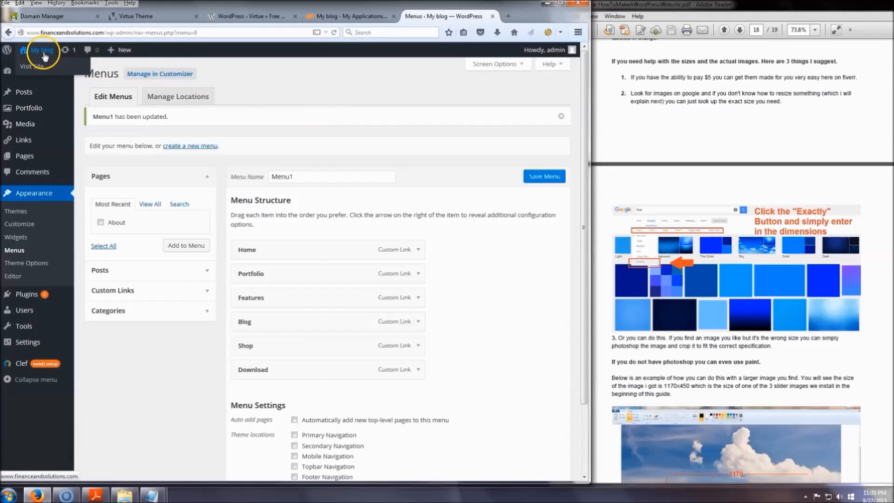
right_click(44, 68)
click(70, 77)
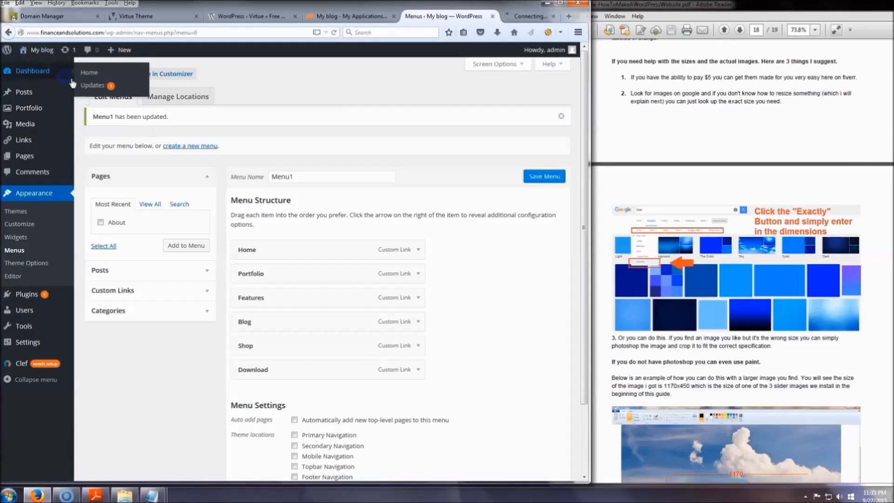
click(512, 16)
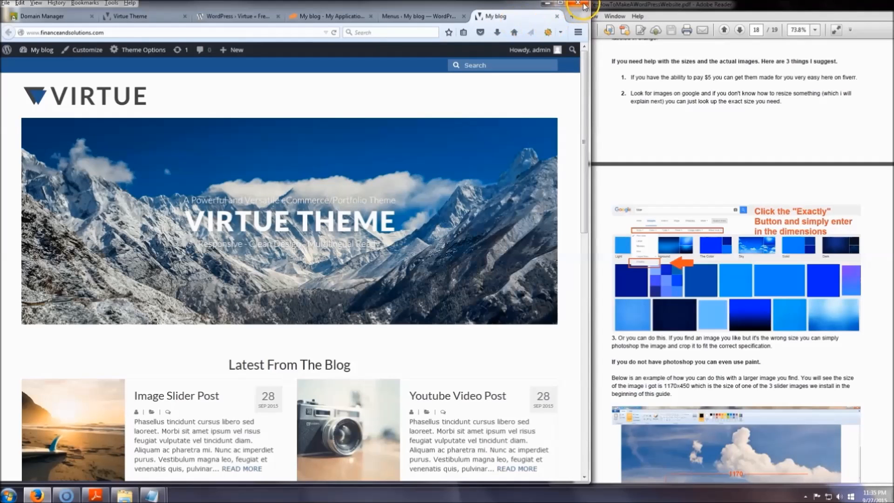
click(560, 4)
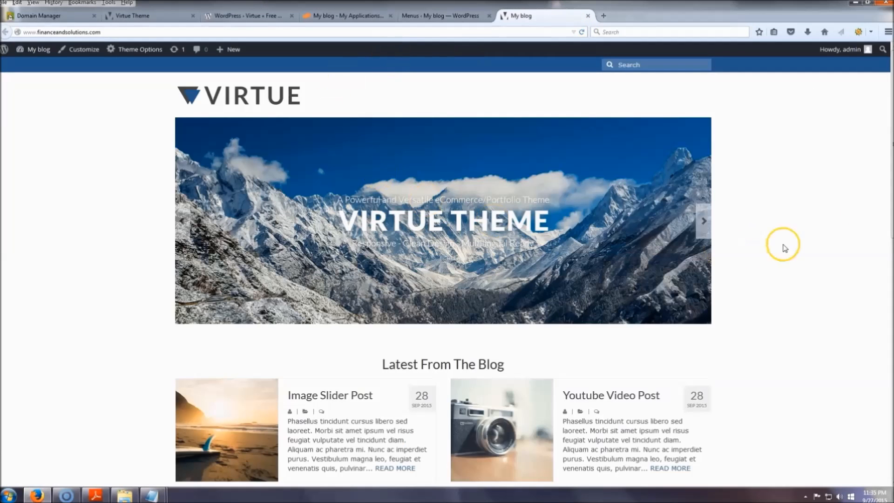
scroll(842, 179, down, 10)
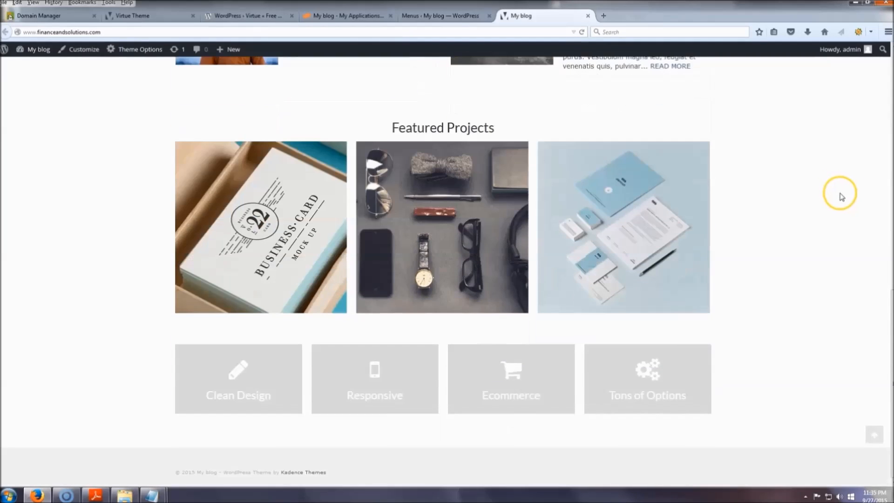
scroll(822, 224, up, 8)
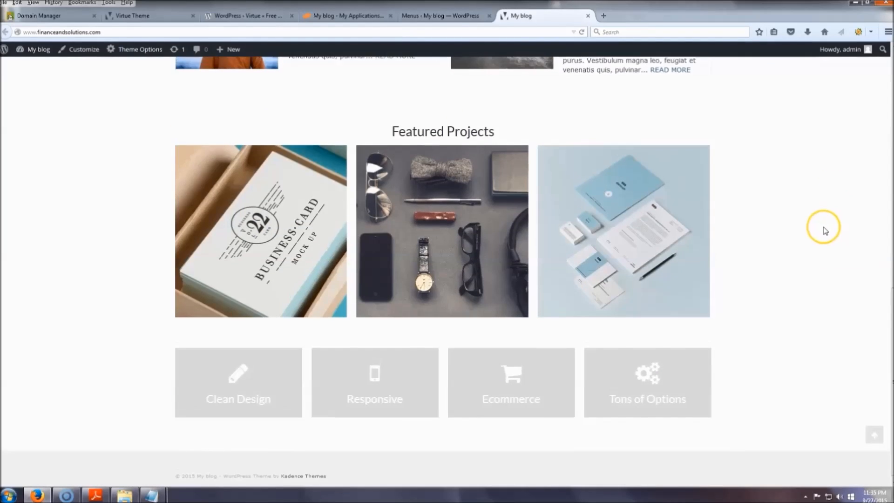
scroll(825, 227, up, 2)
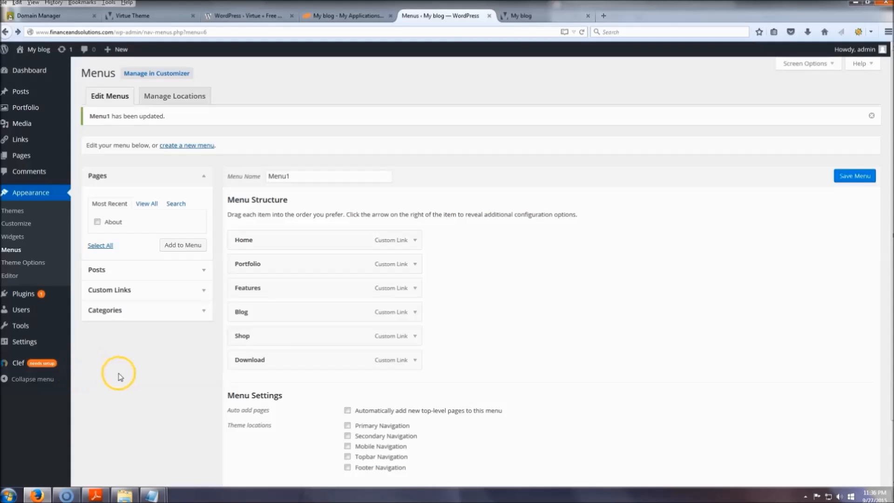
Set the site title to "Finance And Solutions" in the site's general settings and save the changes.
click(27, 344)
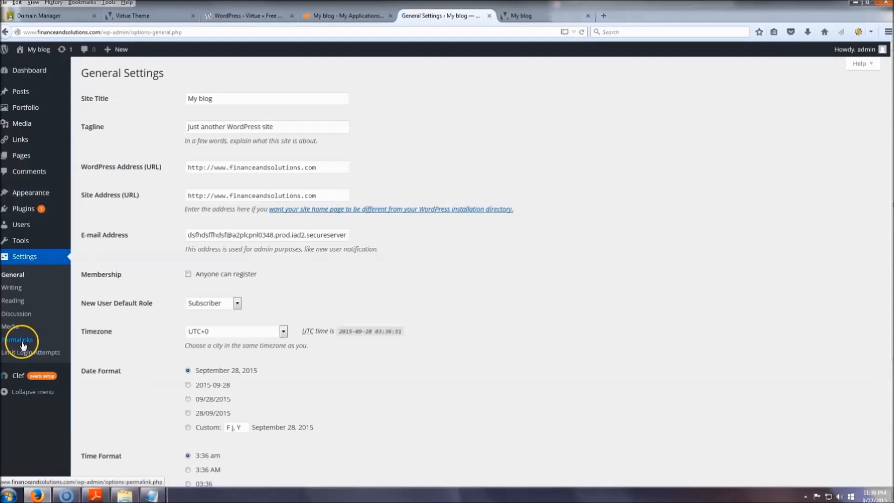
triple_click(240, 98)
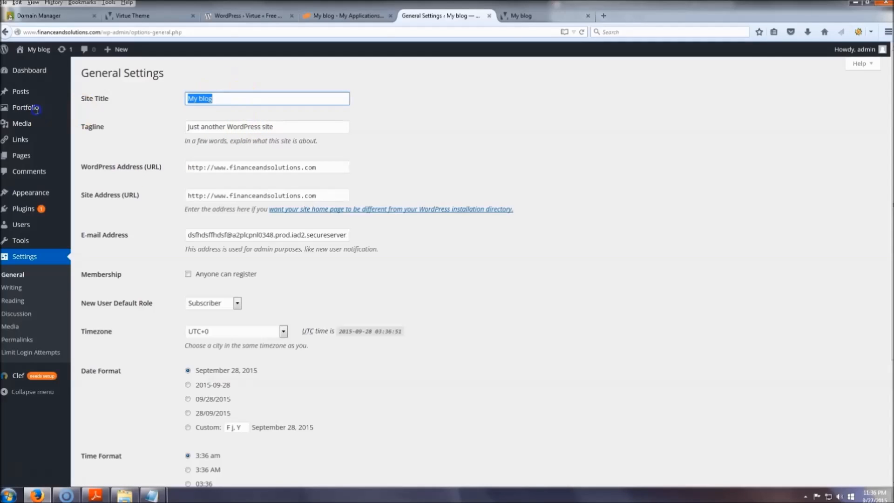
mouse_move(44, 116)
key(BackSpace)
text(Finance And Solutions)
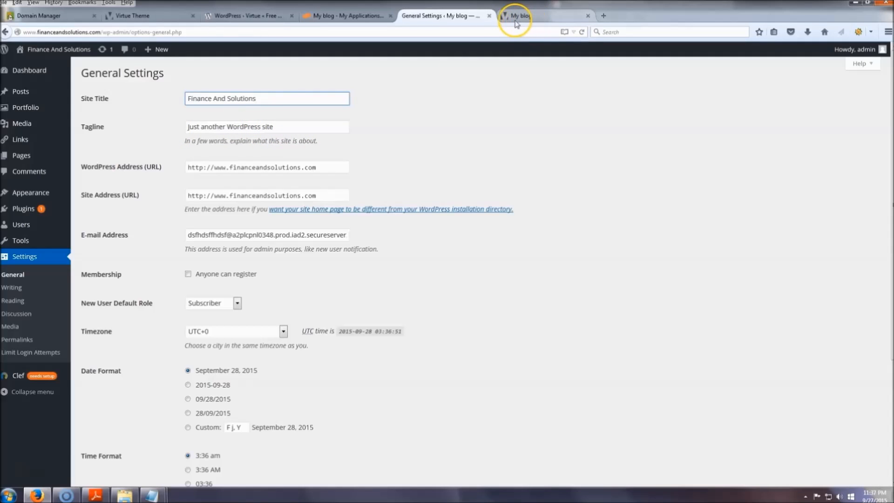
scroll(146, 347, down, 5)
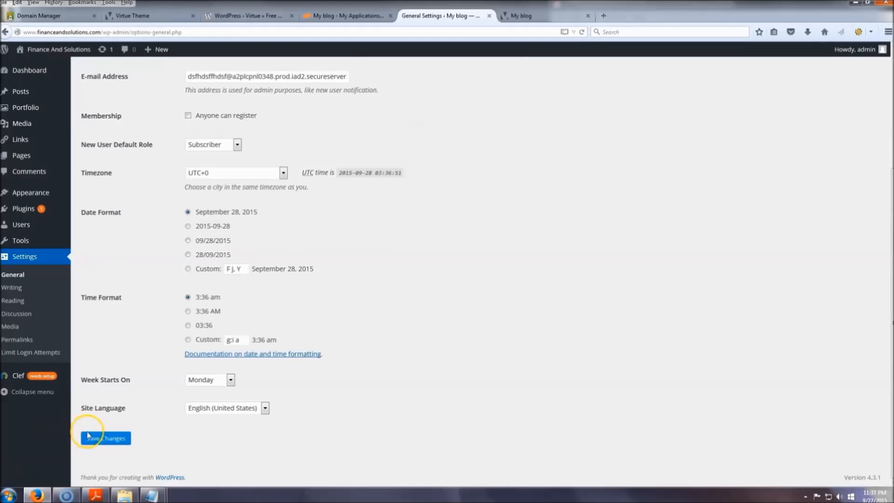
click(97, 445)
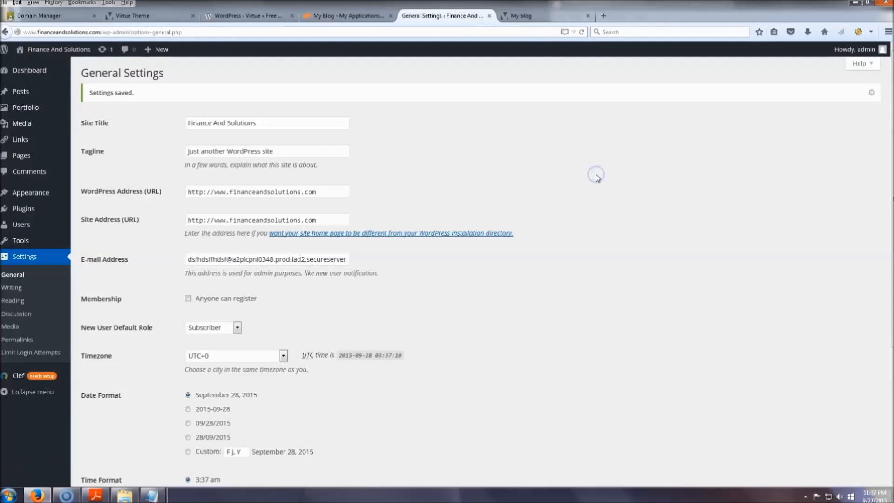
Reload the live site's home page and look through it from the slider down to the footer and back up.
click(531, 16)
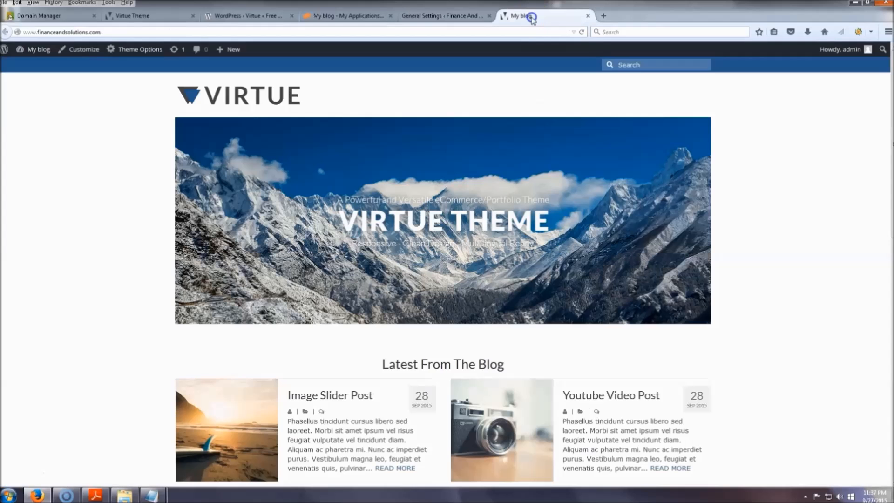
click(582, 32)
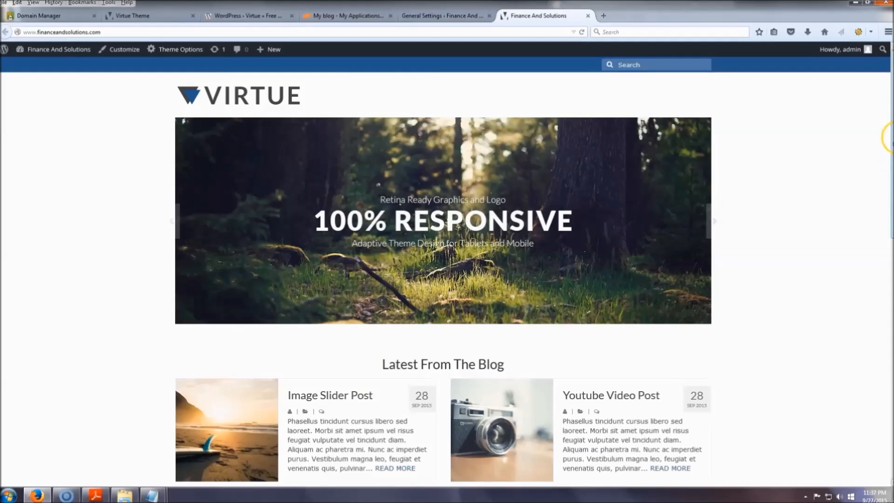
scroll(887, 176, down, 2)
scroll(887, 362, down, 5)
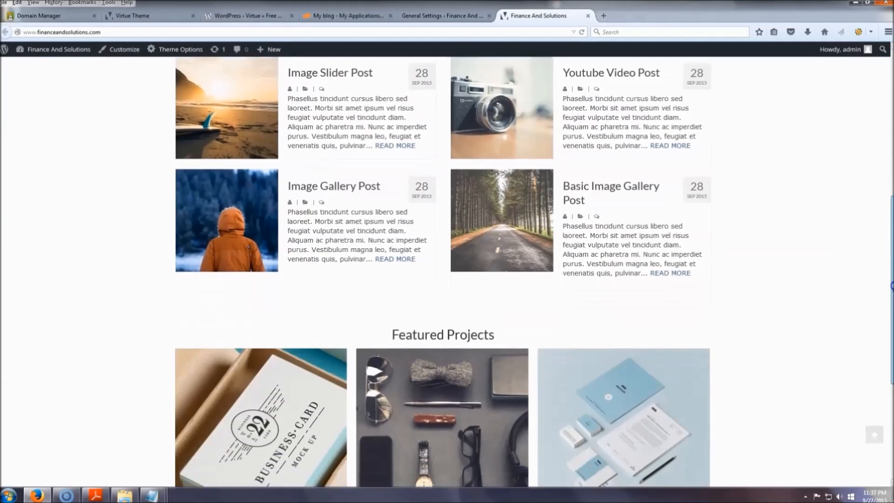
scroll(887, 362, down, 2)
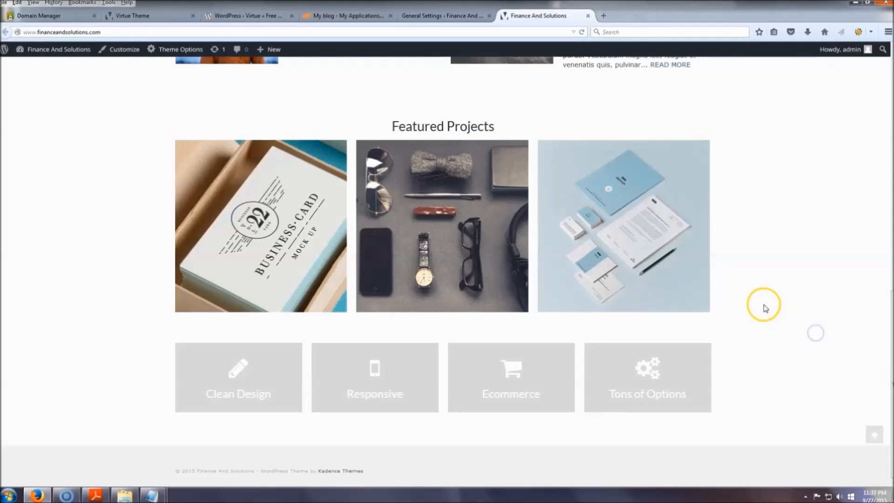
scroll(763, 307, up, 6)
scroll(762, 311, up, 4)
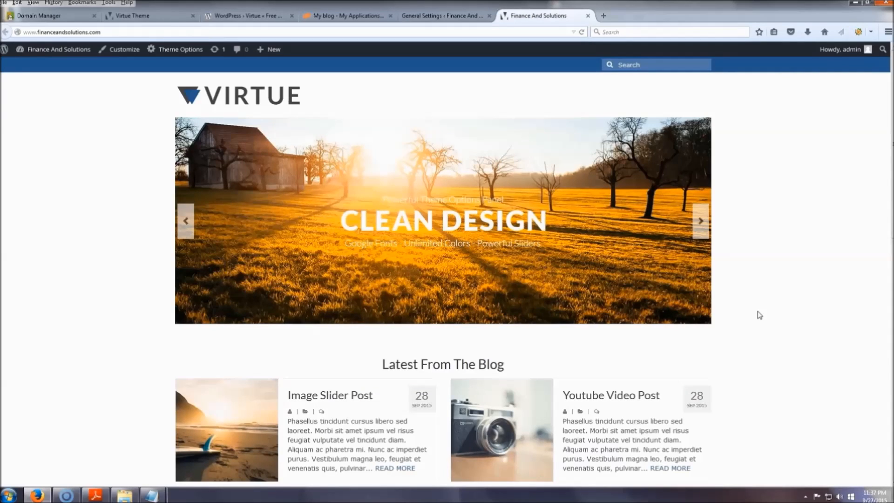
click(745, 317)
click(787, 207)
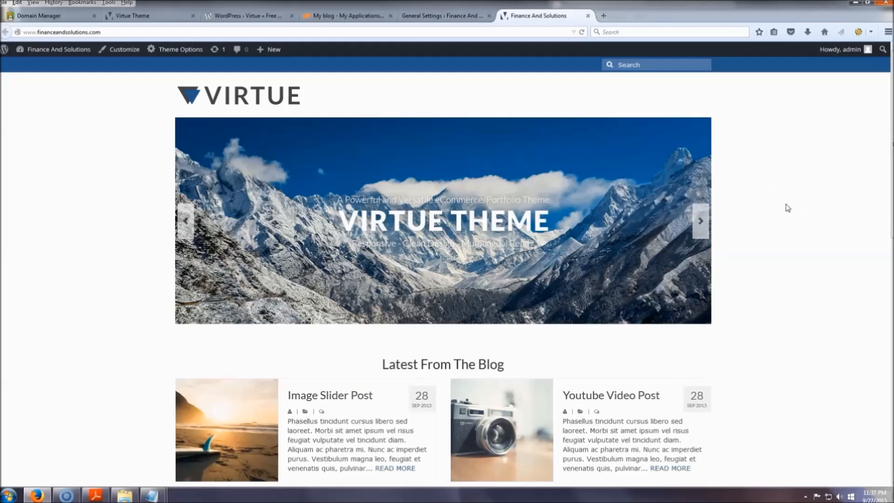
click(801, 200)
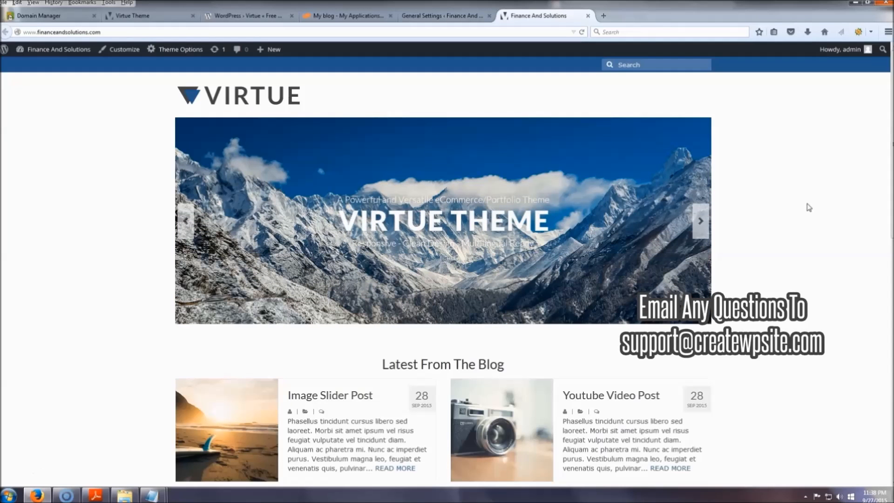
click(808, 207)
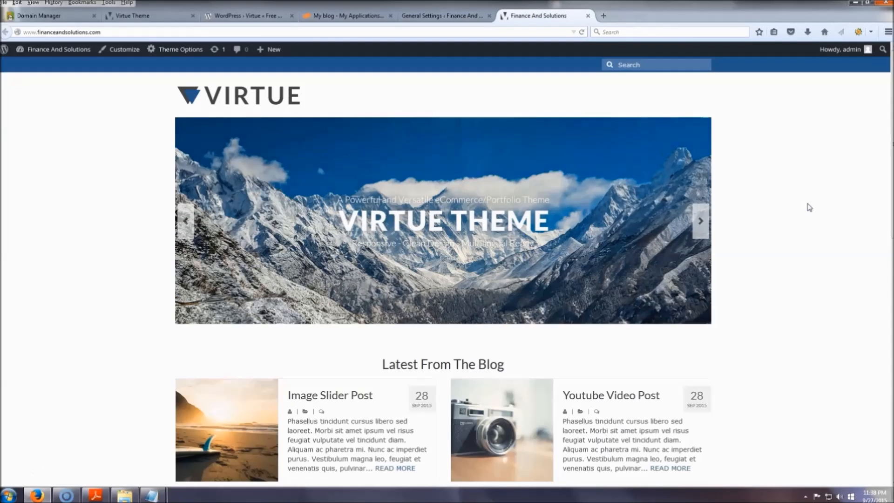